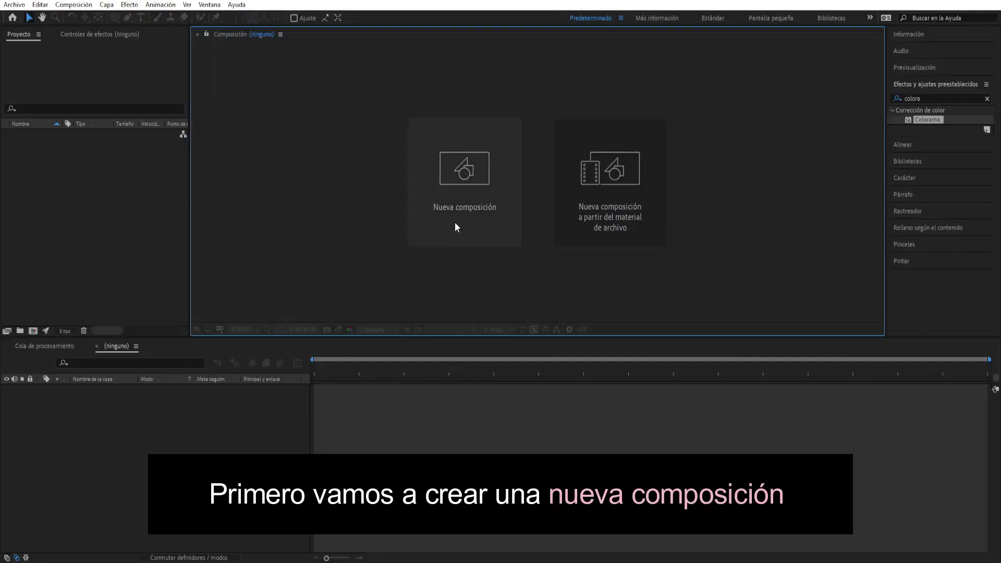
Make a new composition called Texto with a 0:00:10:00 duration at 30 fps.
click(455, 222)
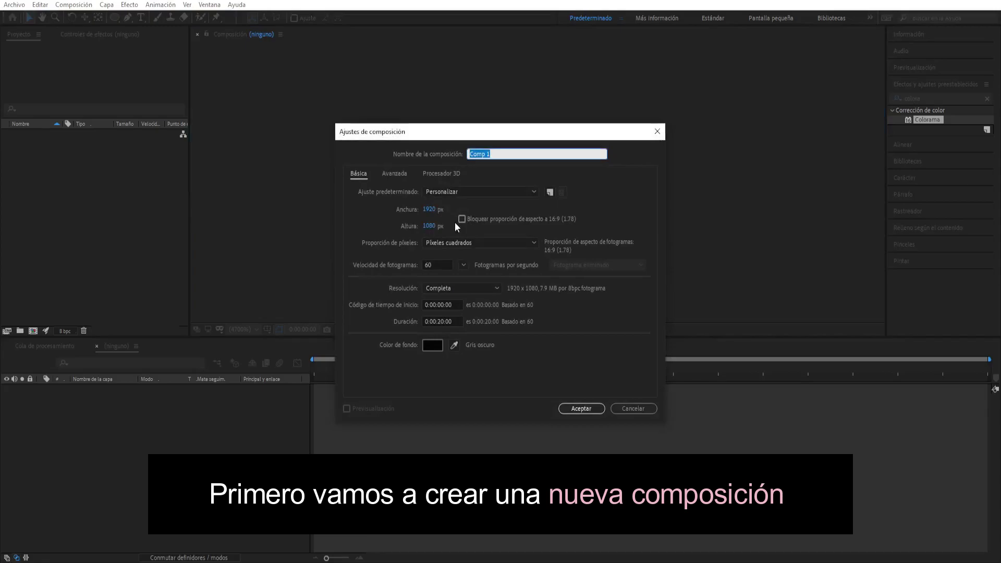
text(Texto)
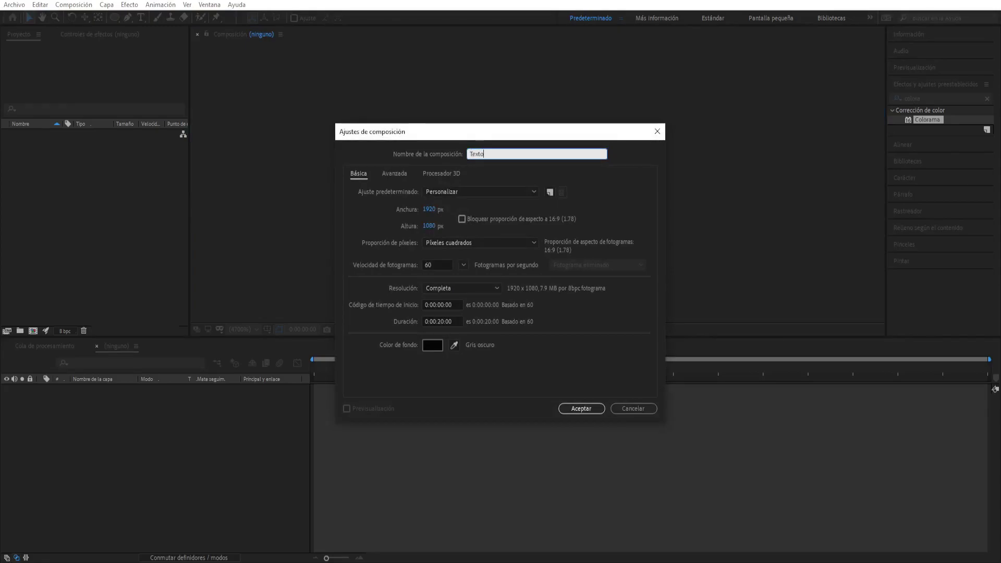
click(440, 321)
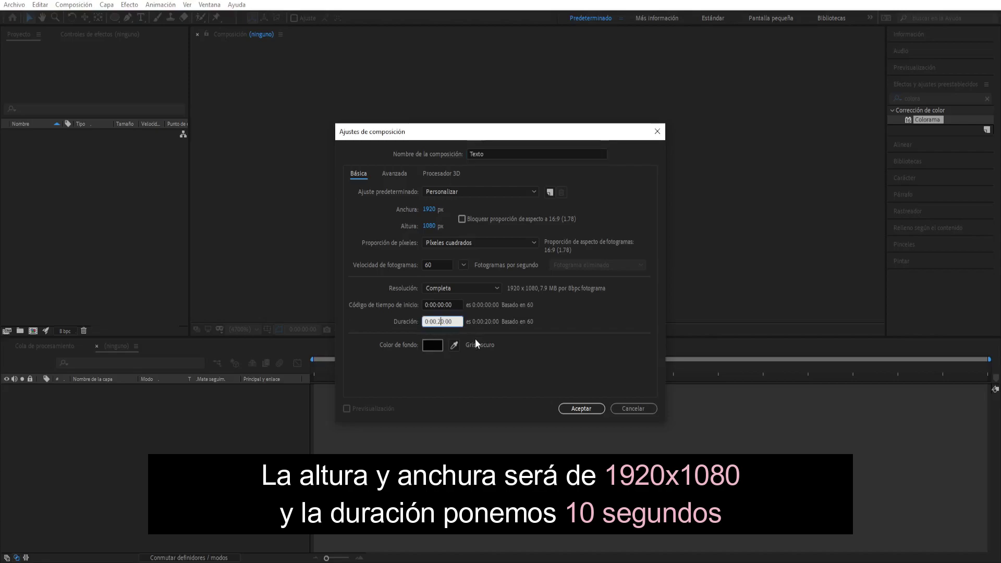
key(BackSpace)
text(1)
click(463, 264)
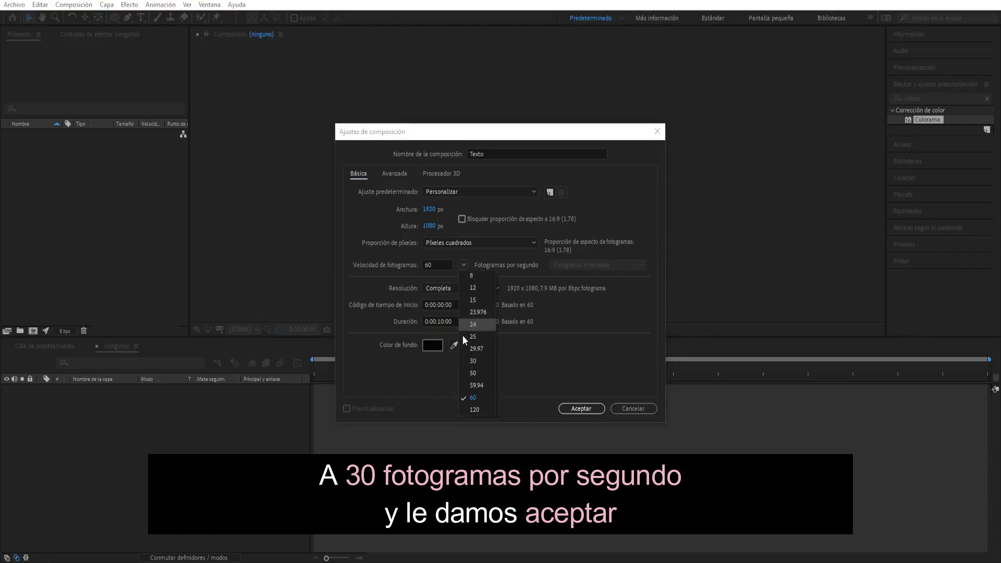
click(484, 361)
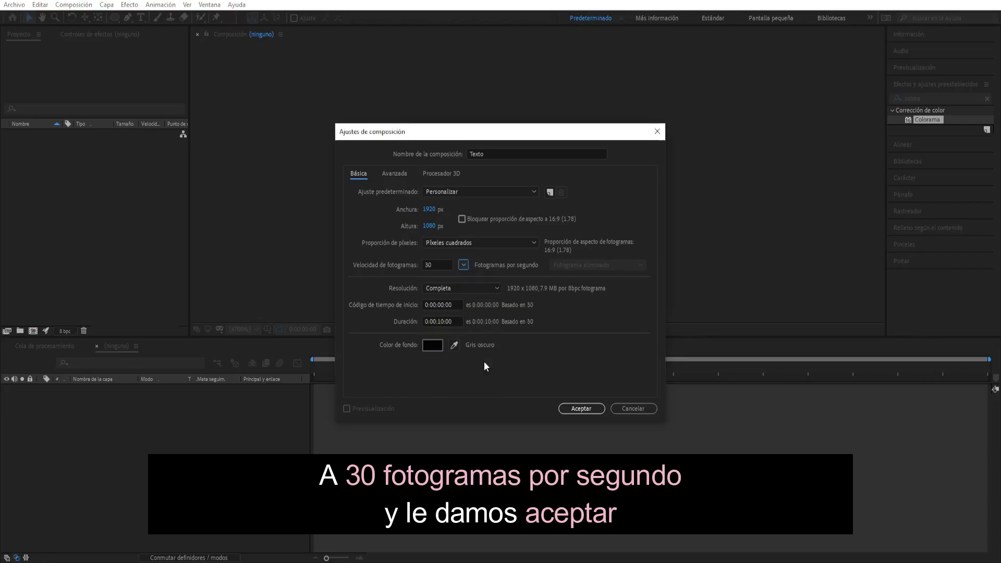
click(574, 409)
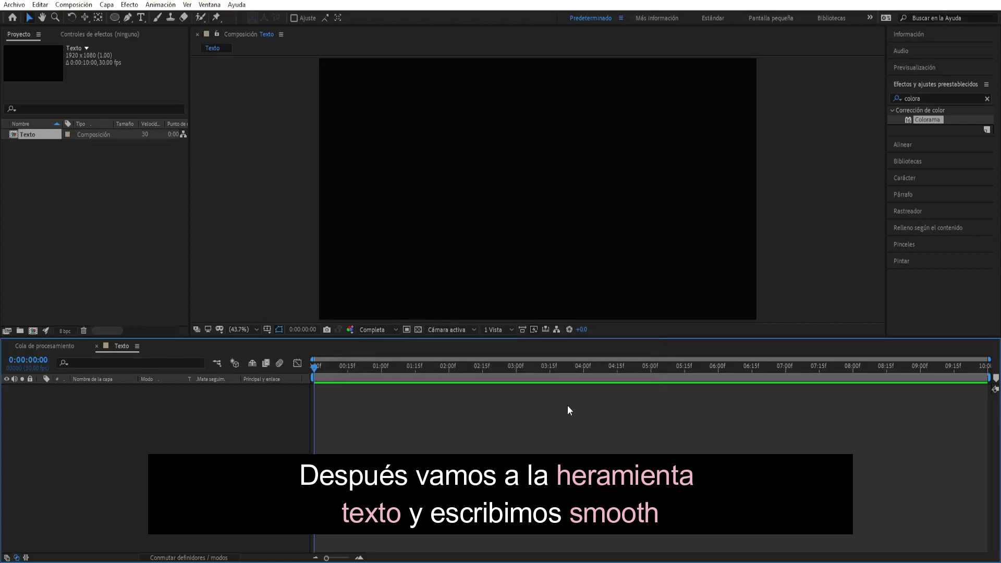
Type SMOOTH as a new text layer in the composition.
click(138, 20)
click(398, 193)
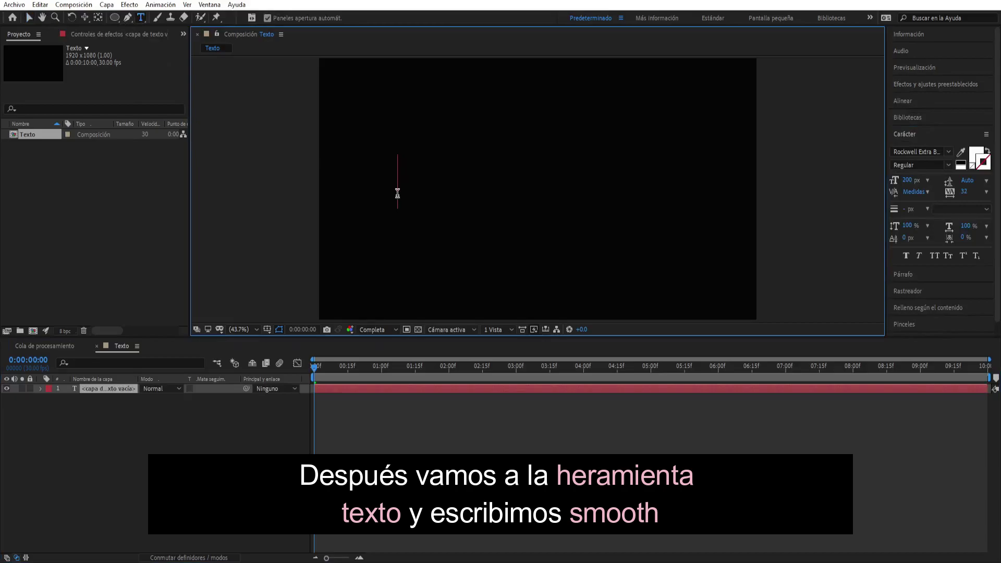
text(SMOOT)
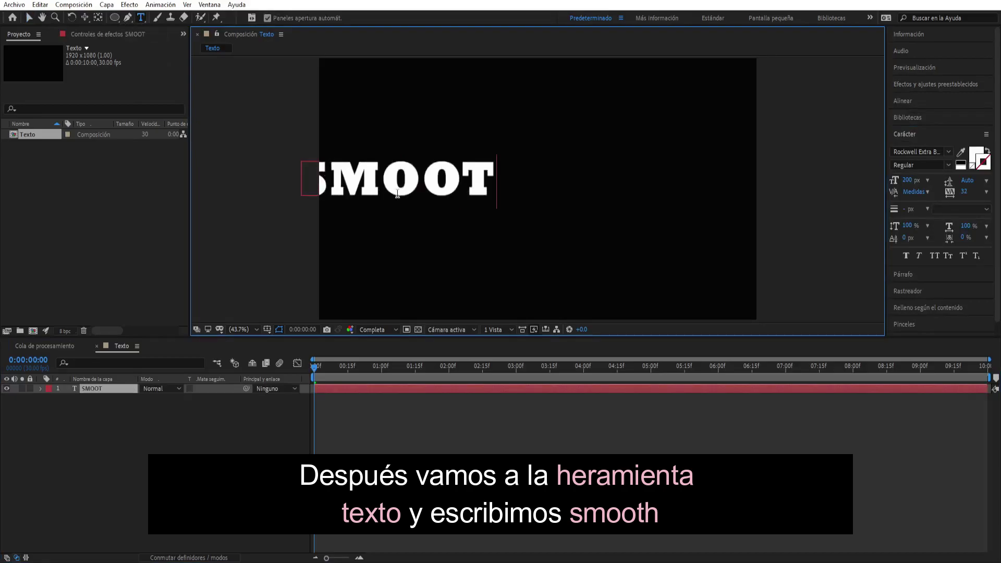
text(H)
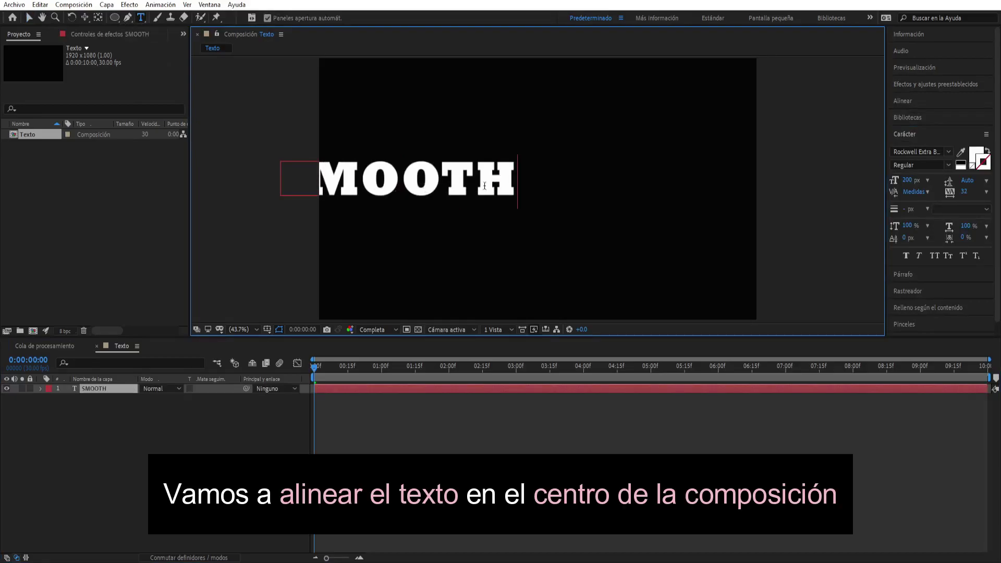
Align SMOOTH to the horizontal and vertical centre of the frame.
click(919, 102)
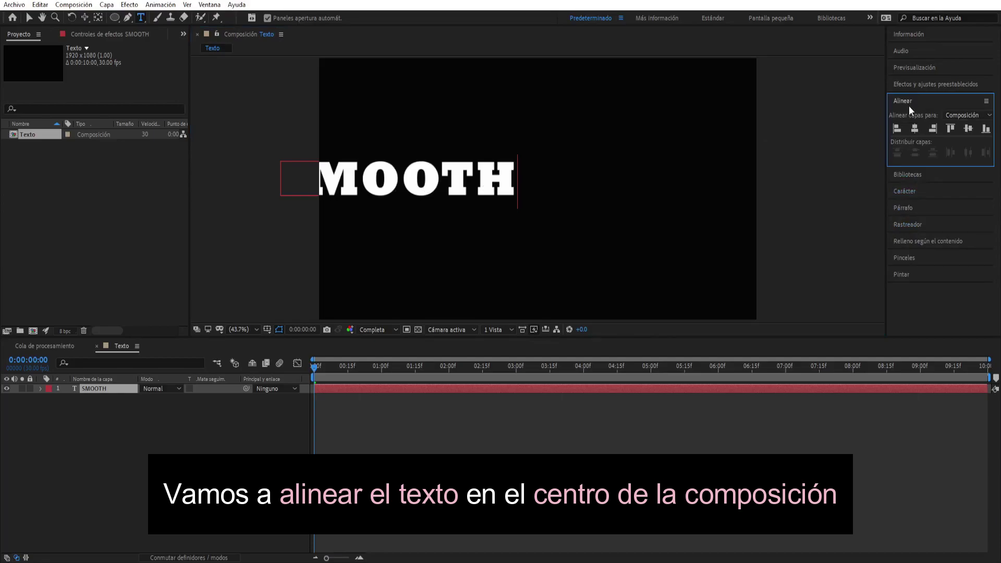
click(916, 131)
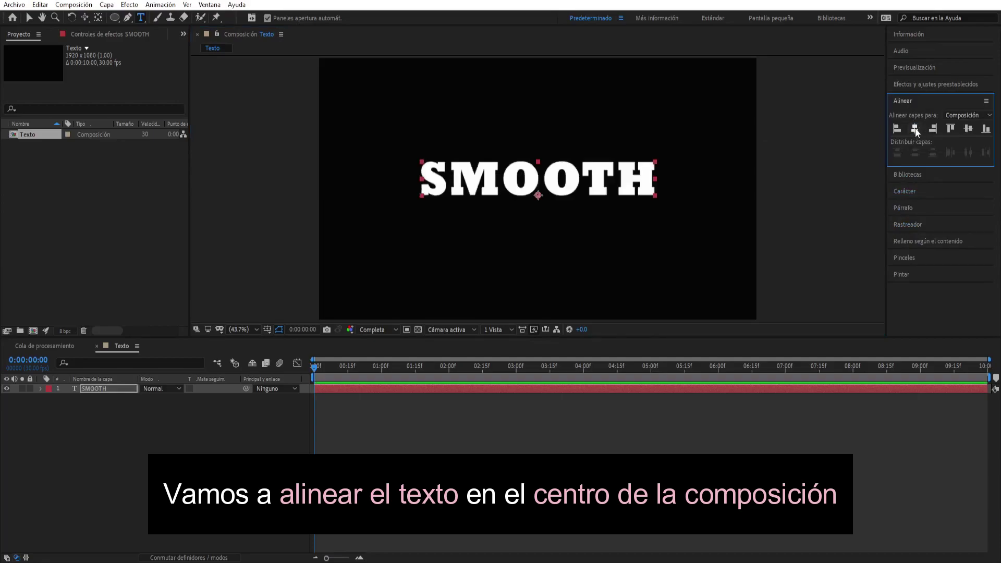
click(969, 130)
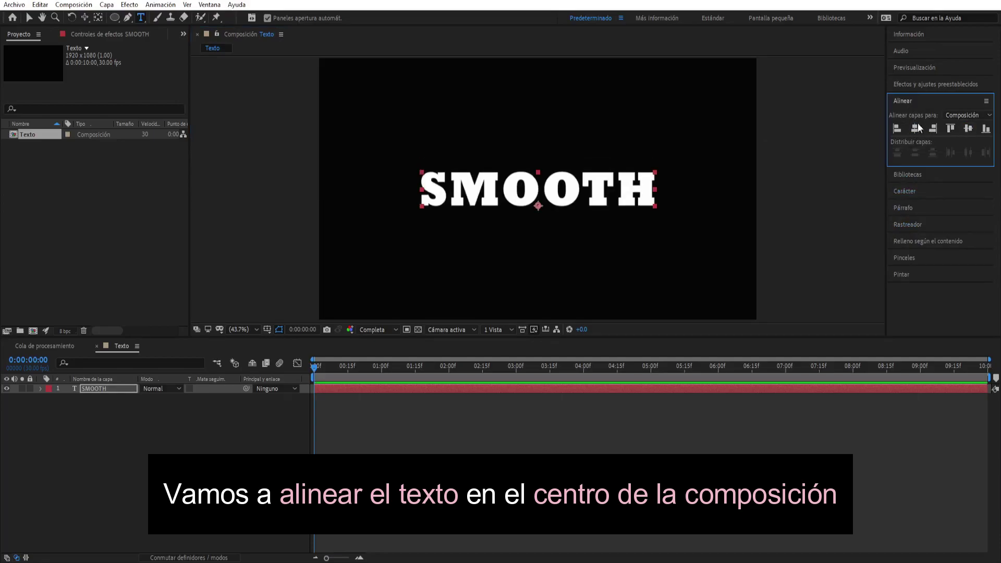
click(34, 16)
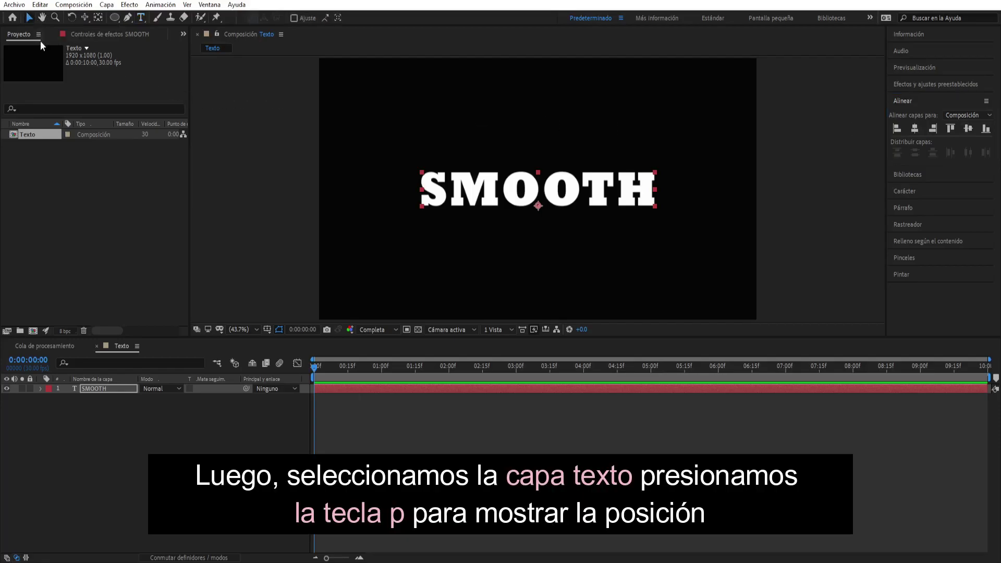
Keyframe SMOOTH's Position near the top at 0 s and near the bottom at 2 s.
click(109, 389)
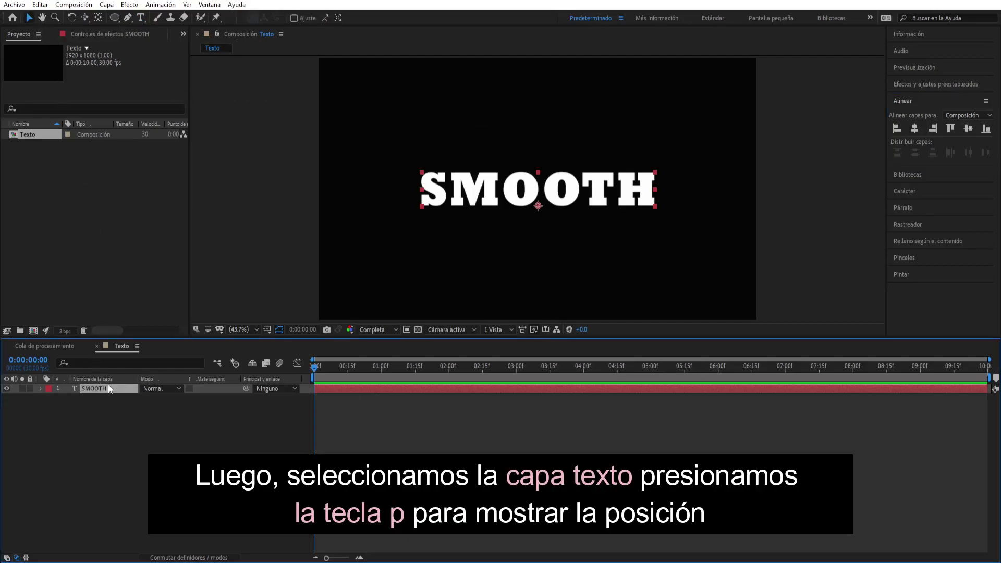
key(p)
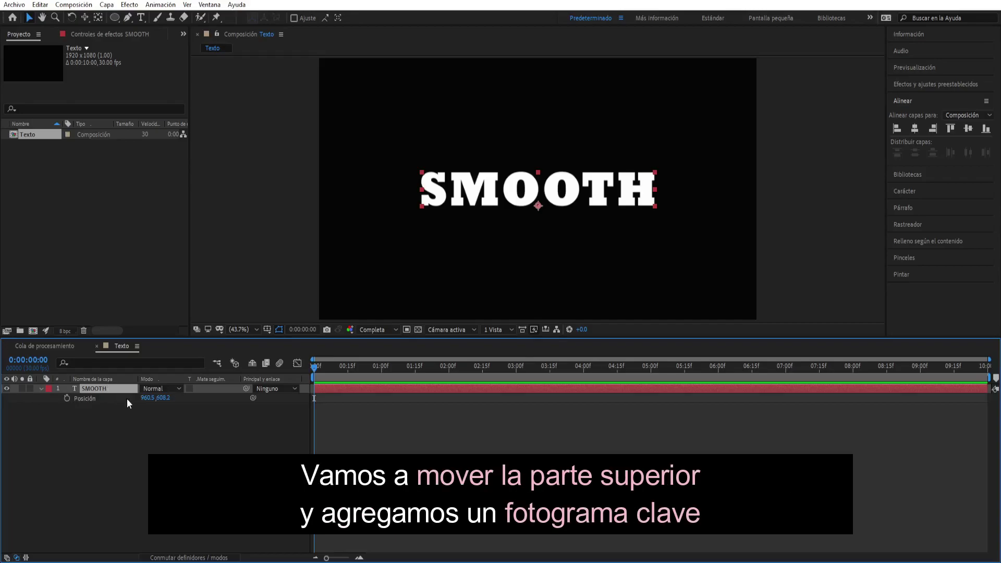
mouse_move(159, 400)
mouse_down()
mouse_move(124, 398)
mouse_move(164, 402)
mouse_up()
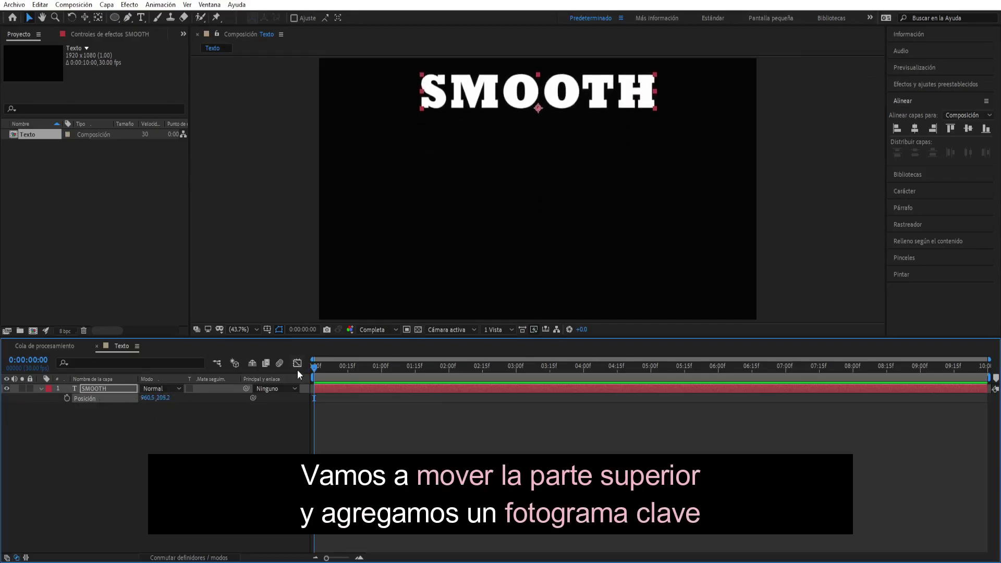
click(67, 399)
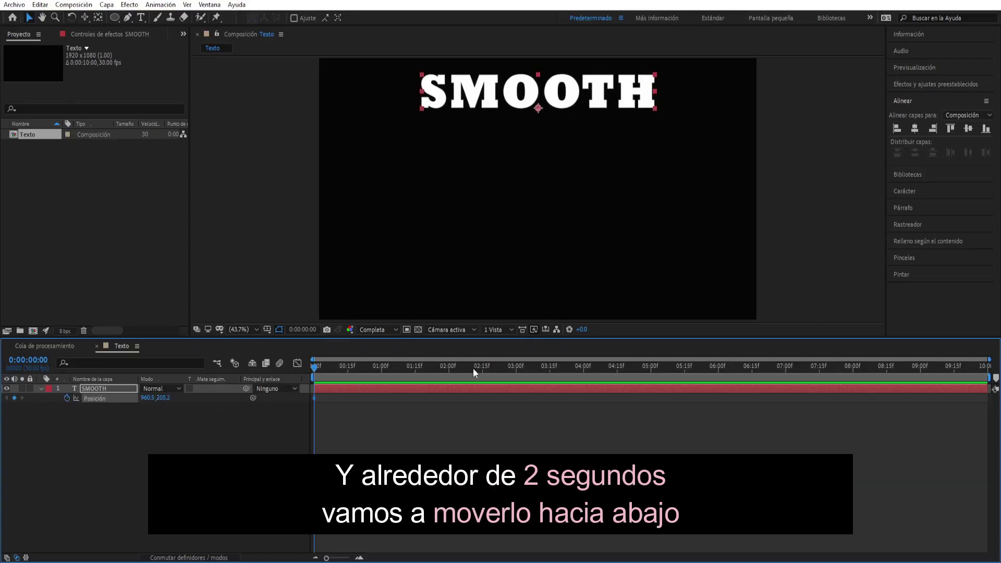
click(449, 370)
drag(161, 399, 611, 386)
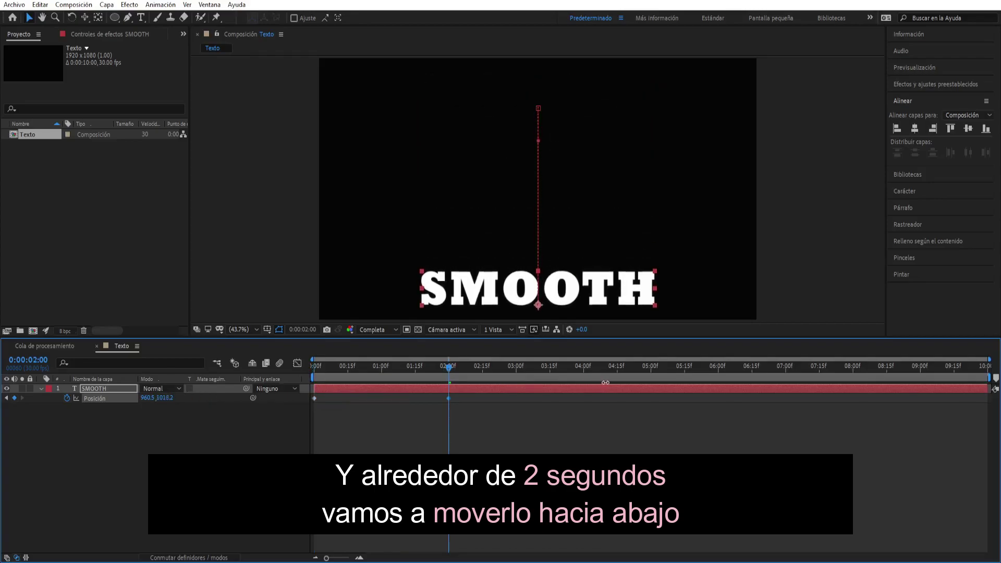
drag(458, 415, 308, 398)
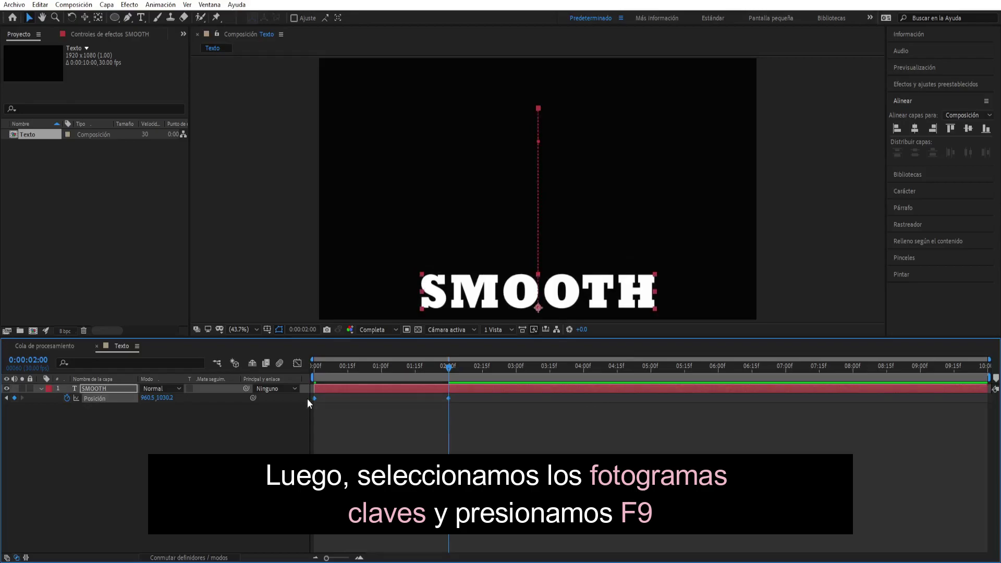
Easy Ease both Position keyframes and stretch their influence into a tall, sharp speed peak.
key(F9)
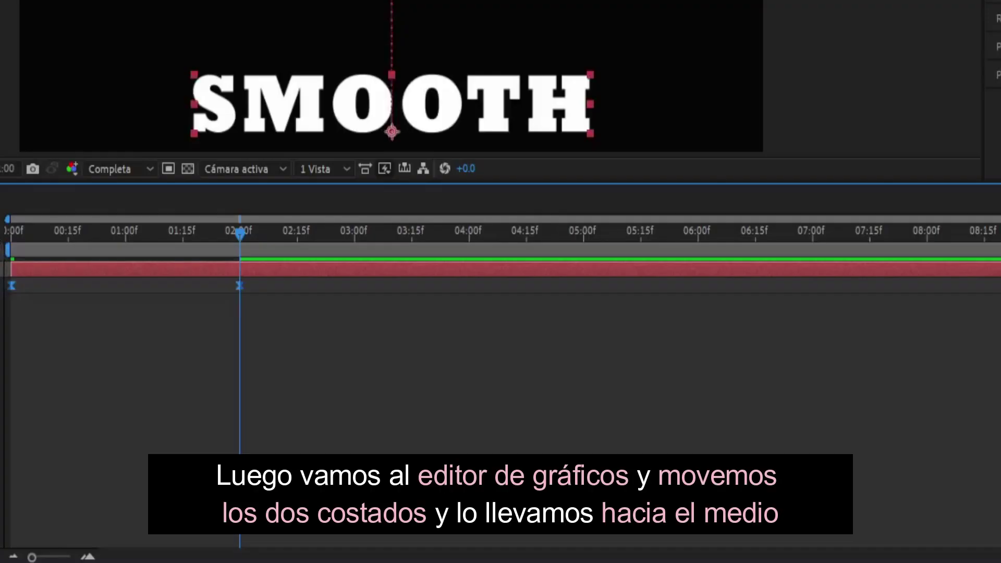
key(shift+F3)
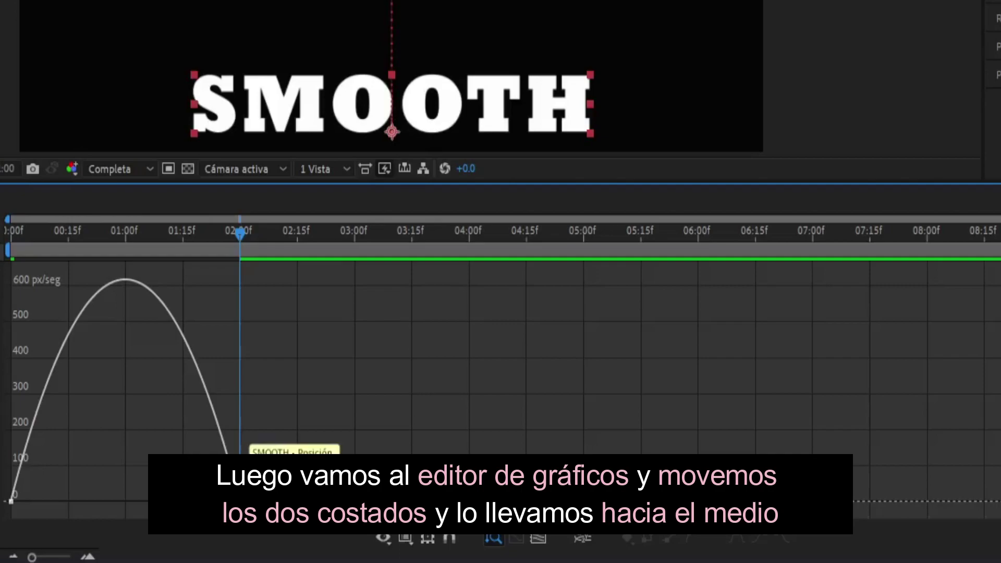
key(ctrl+alt+a)
drag(164, 502, 144, 501)
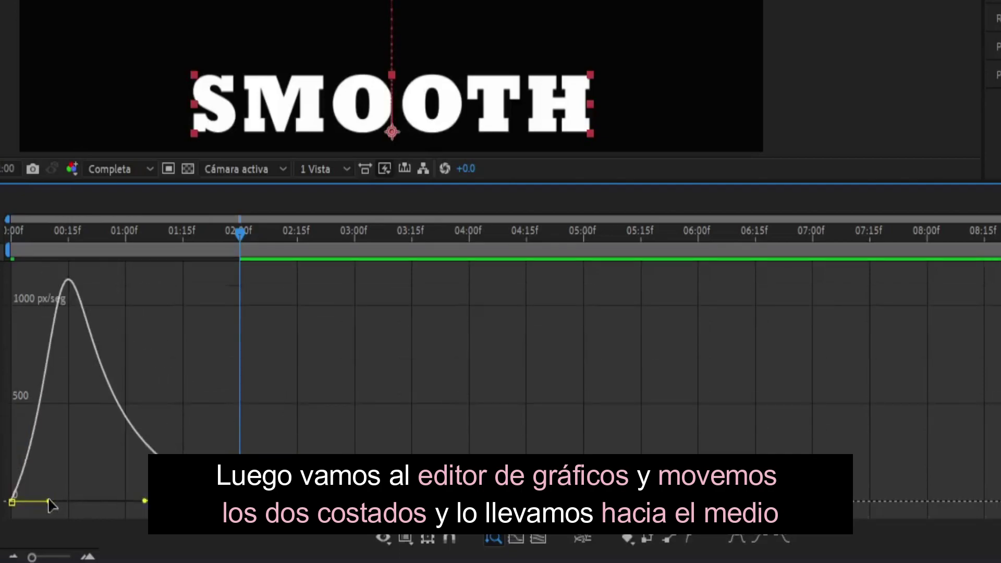
drag(48, 502, 108, 502)
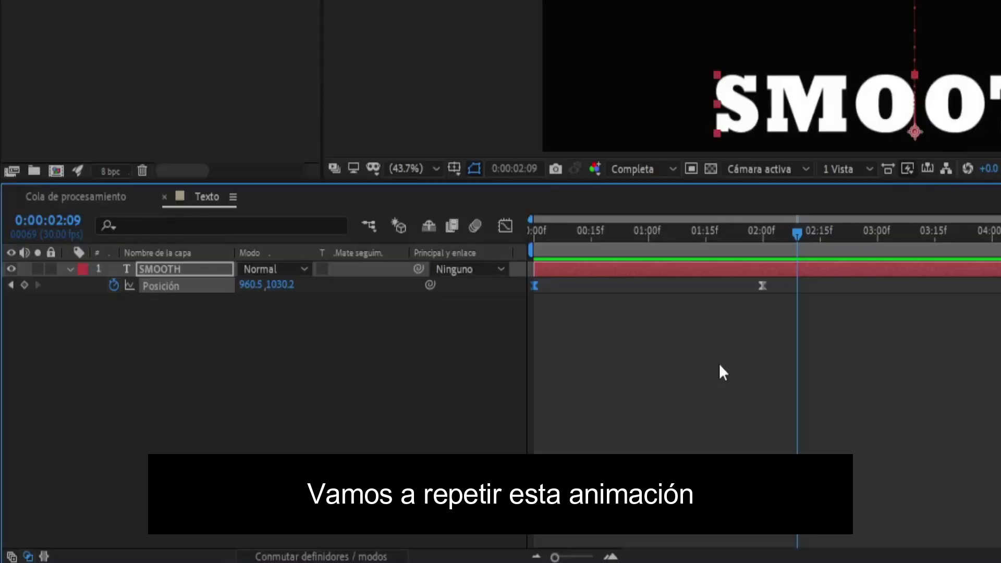
Add loopOut("pingpong") as SMOOTH's Position expression and preview the bounce.
alt+click(113, 286)
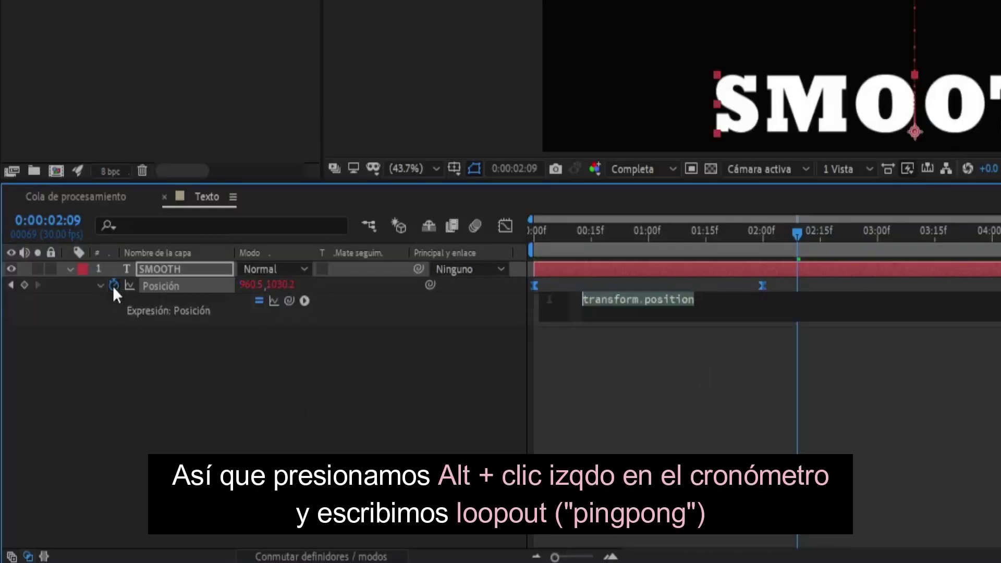
text(lo)
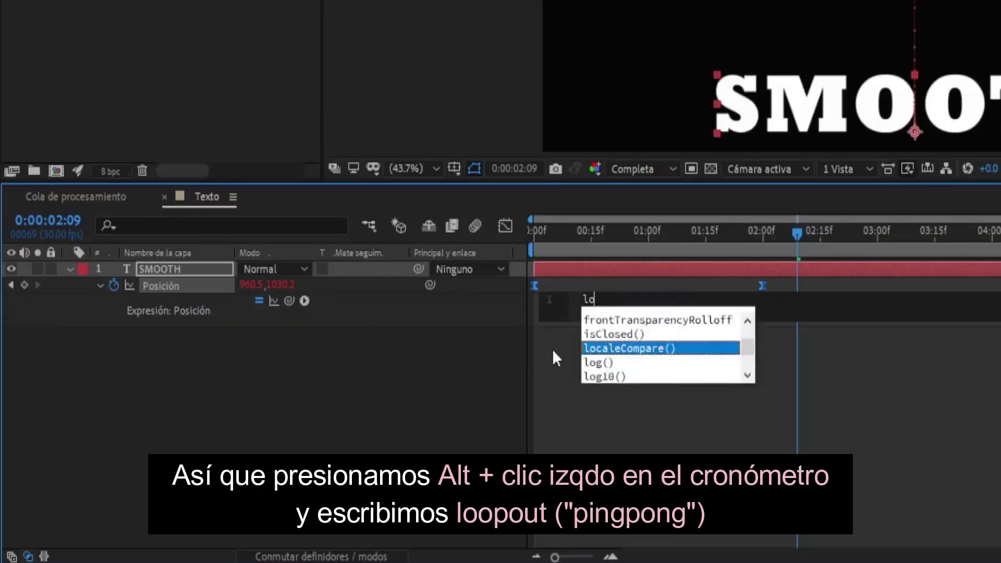
text(op)
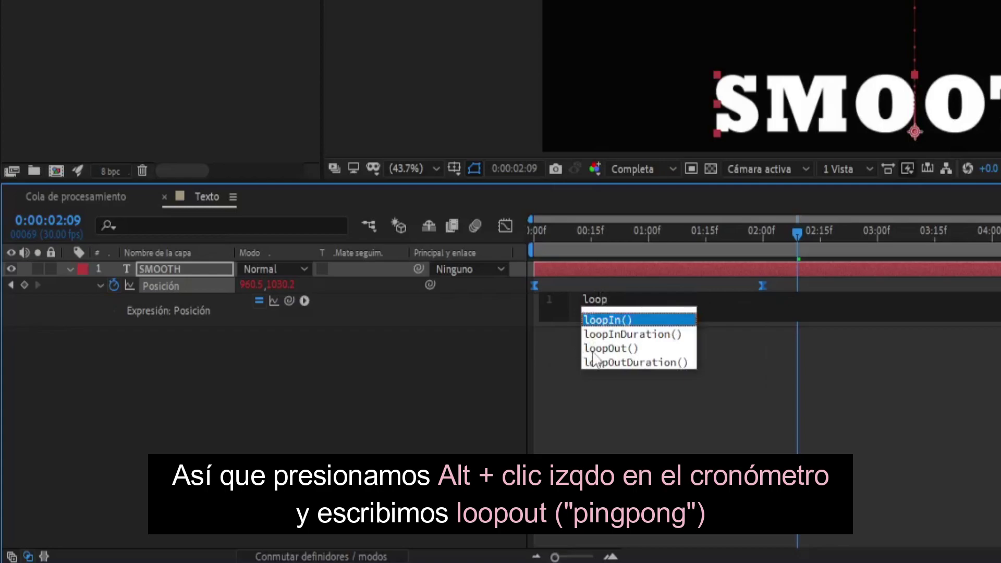
click(606, 348)
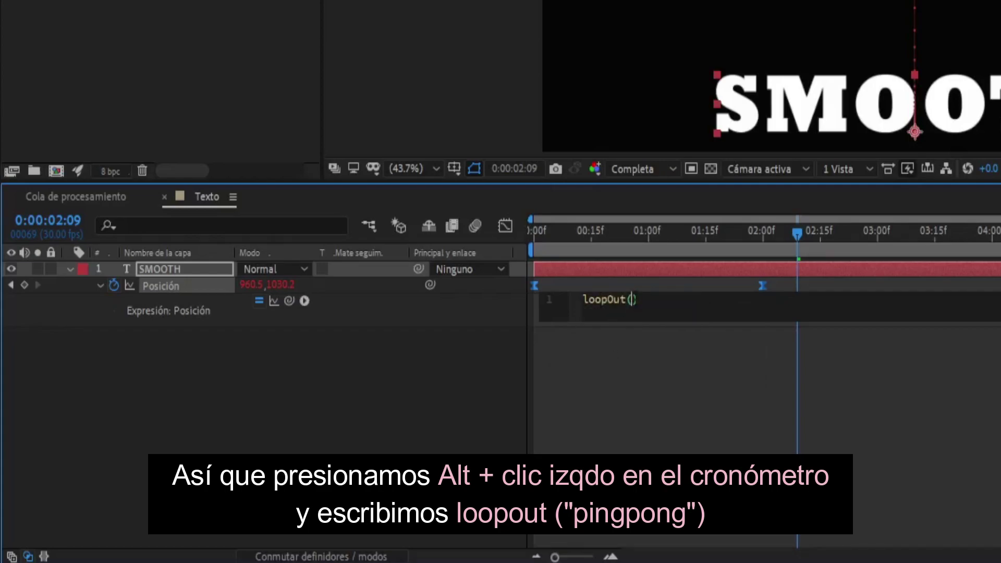
text(")
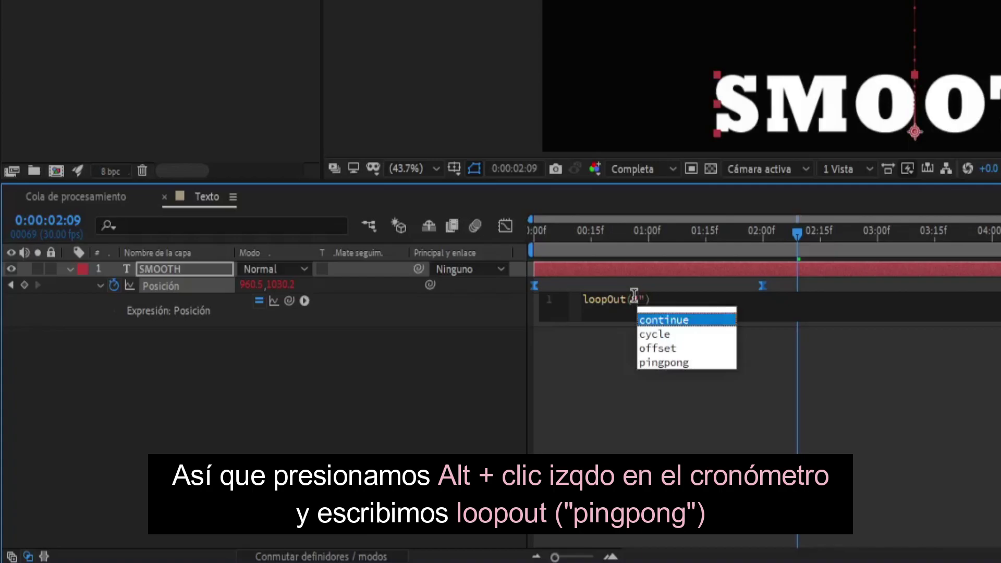
text(pi)
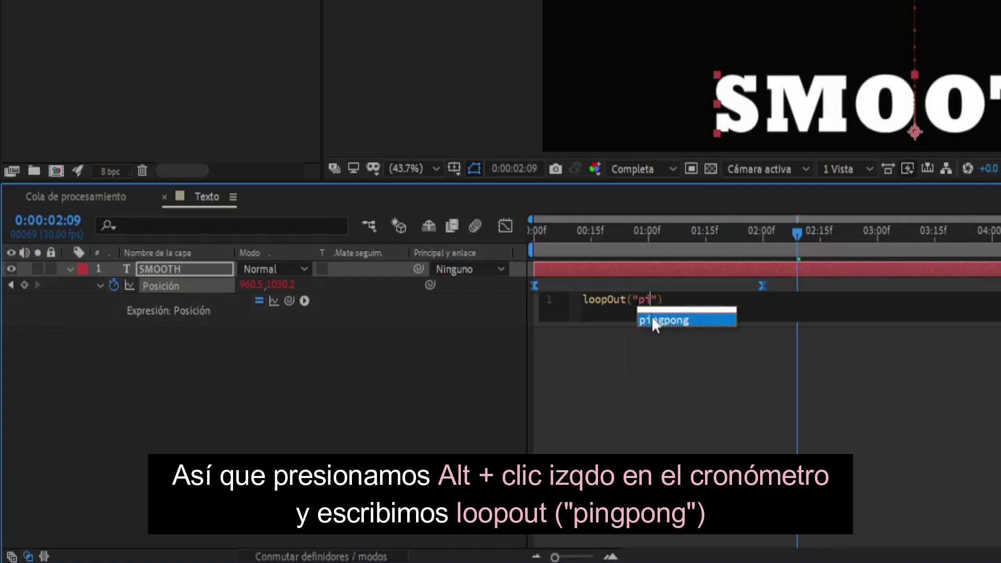
click(652, 316)
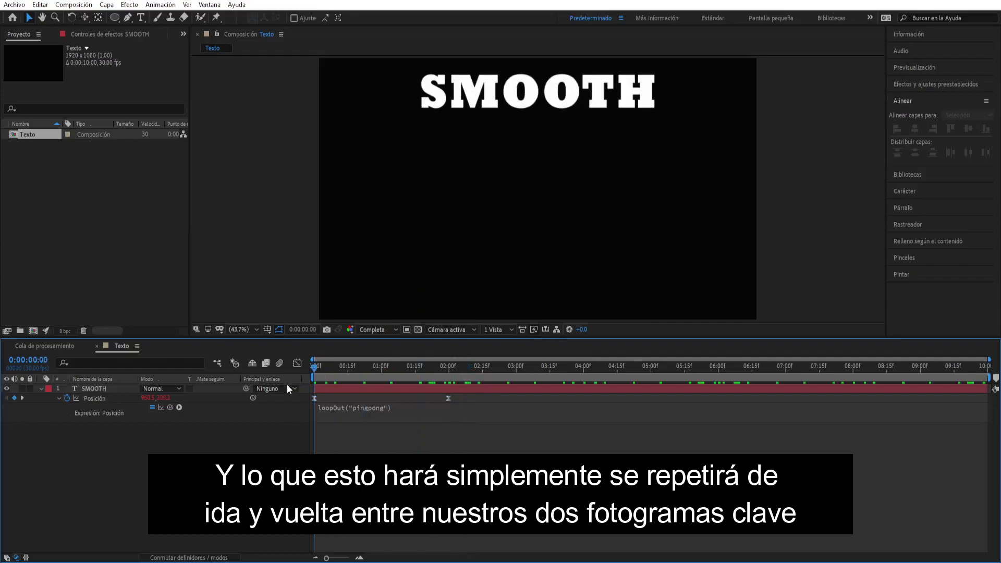
key(space)
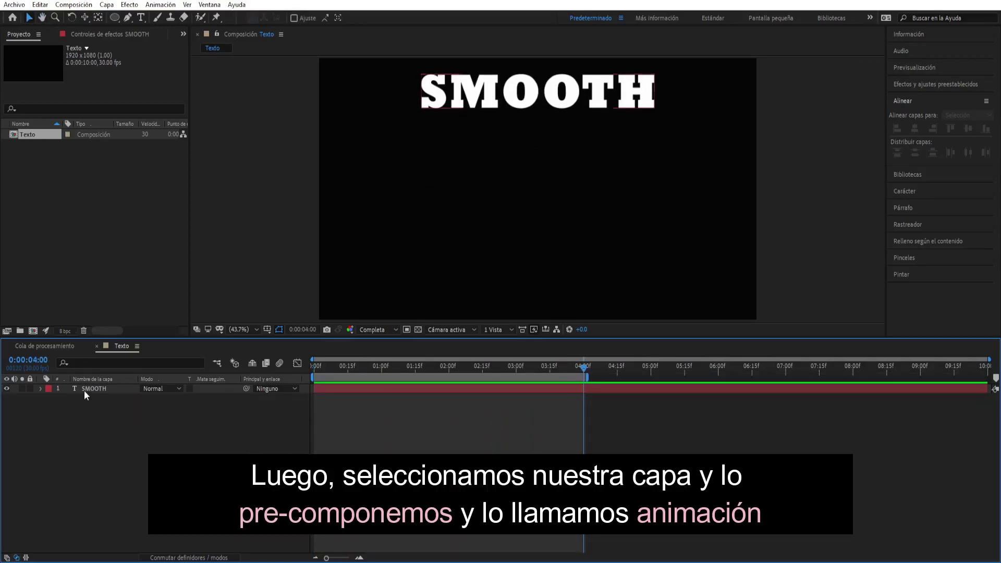
Precompose the SMOOTH layer into a new composition named Animcion.
right_click(89, 388)
click(128, 340)
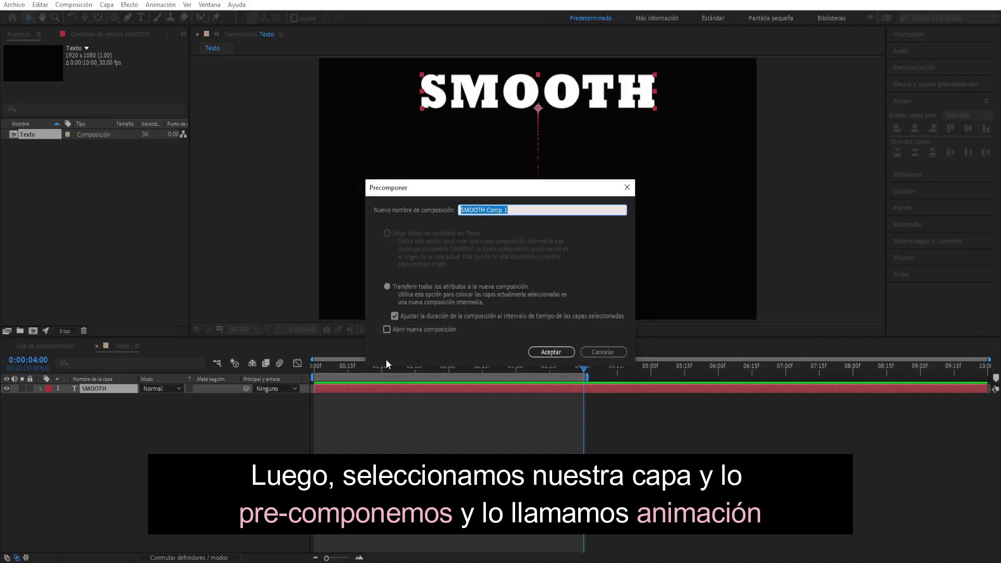
text(Animcion)
Confirm the precomp, duplicate it, and rename the top copy Fill and hide it.
key(Return)
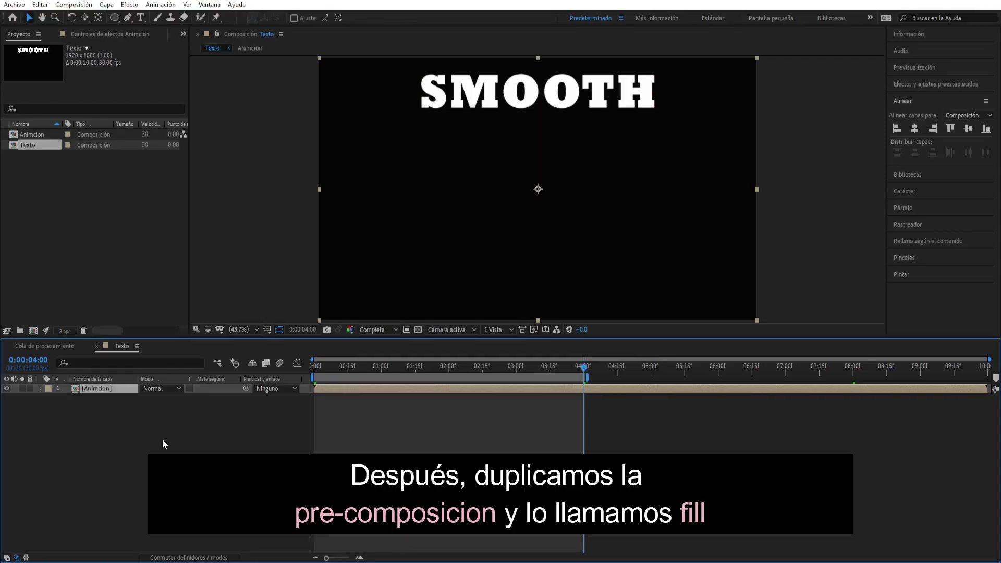
key(ctrl+d)
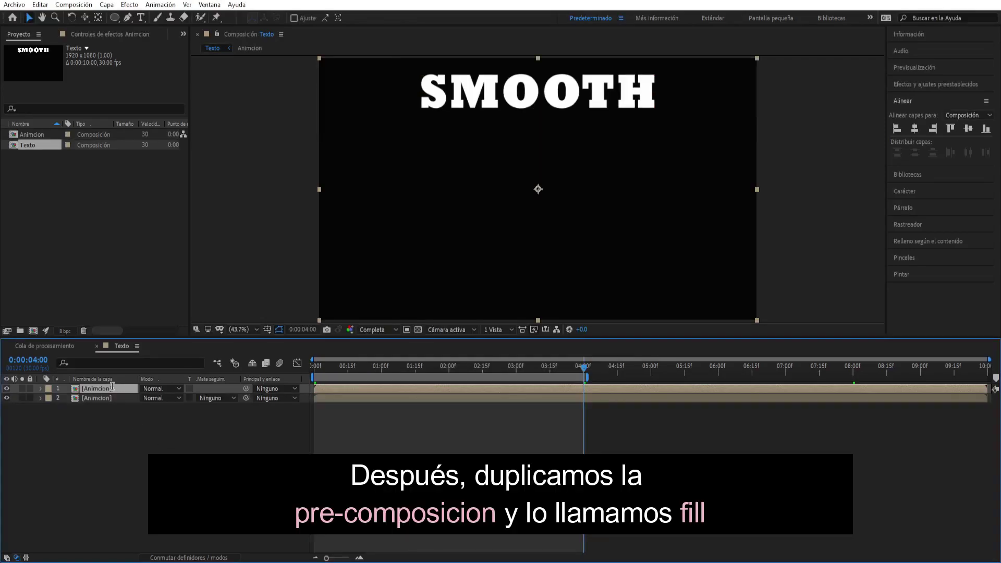
key(Return)
text(Fi)
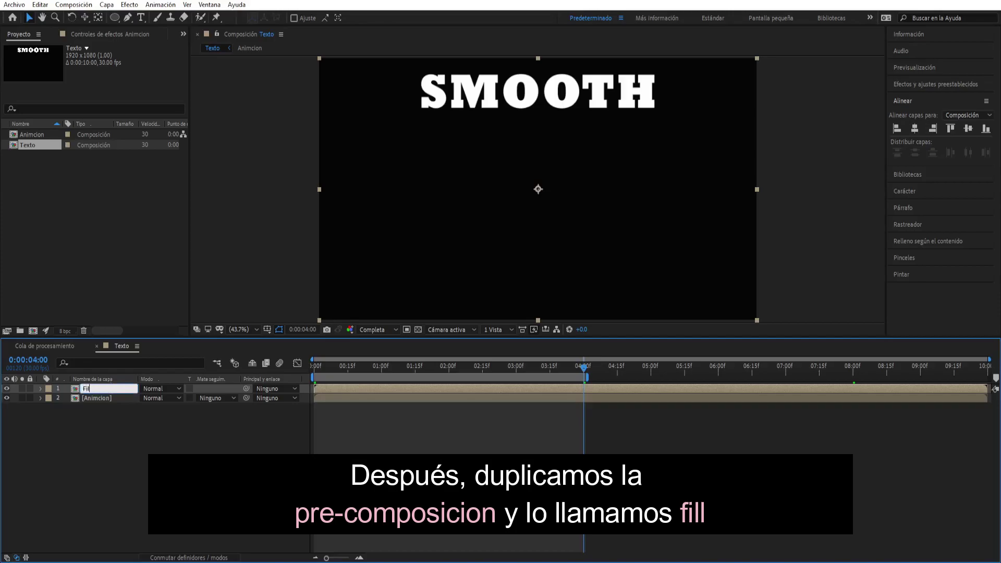
text(l)
click(91, 400)
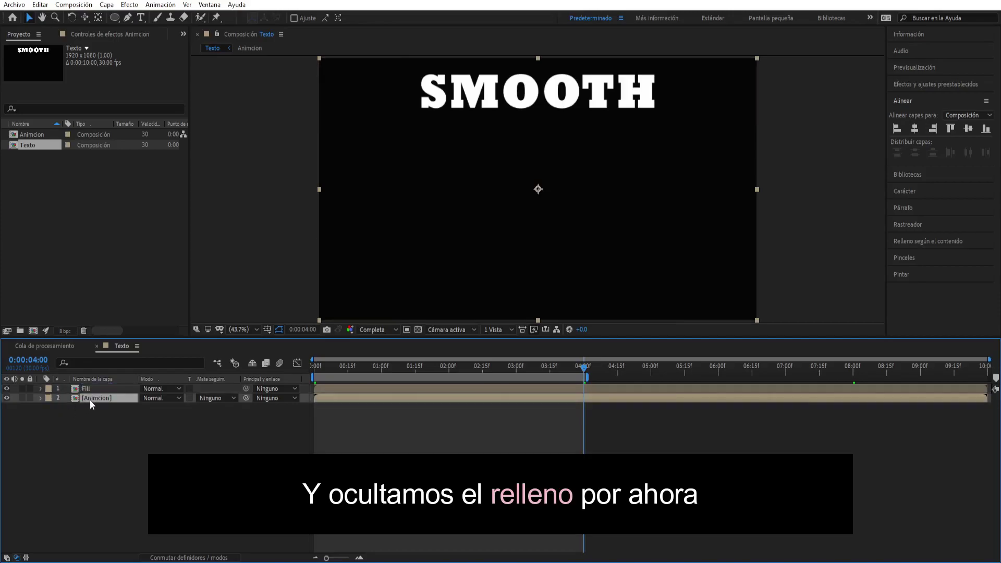
click(6, 388)
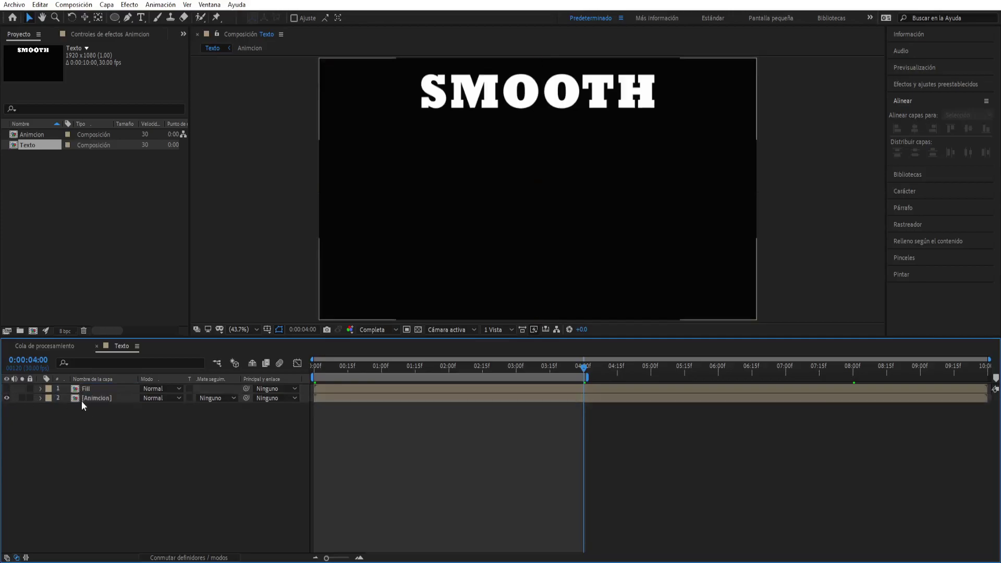
Apply the Eco effect to the Animcion layer.
click(101, 399)
click(920, 84)
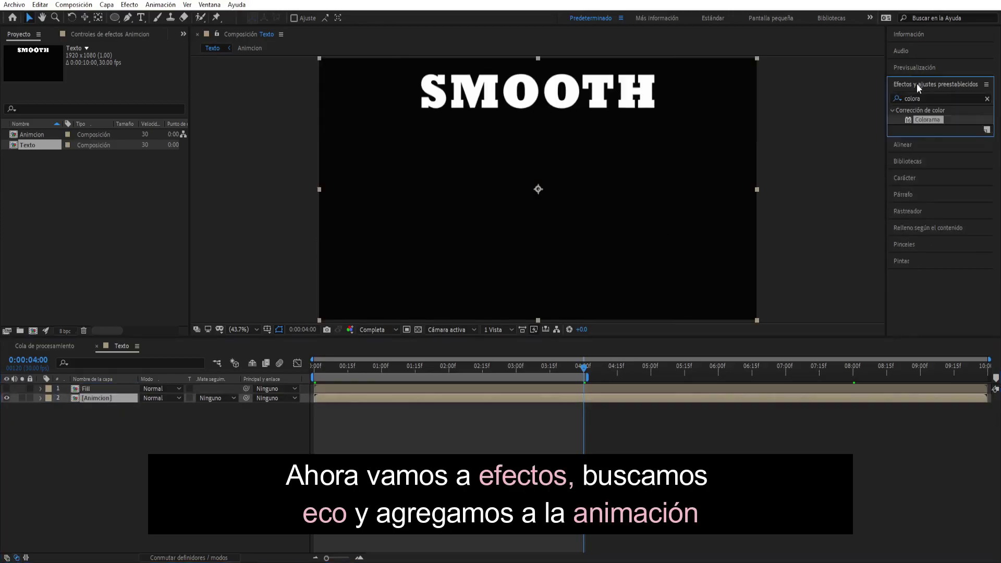
click(913, 98)
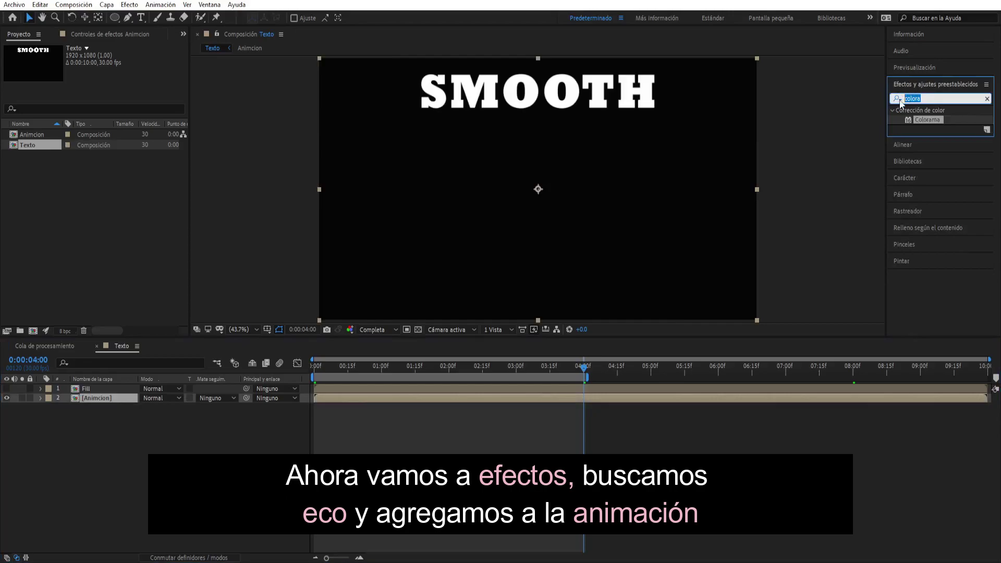
text(Eco)
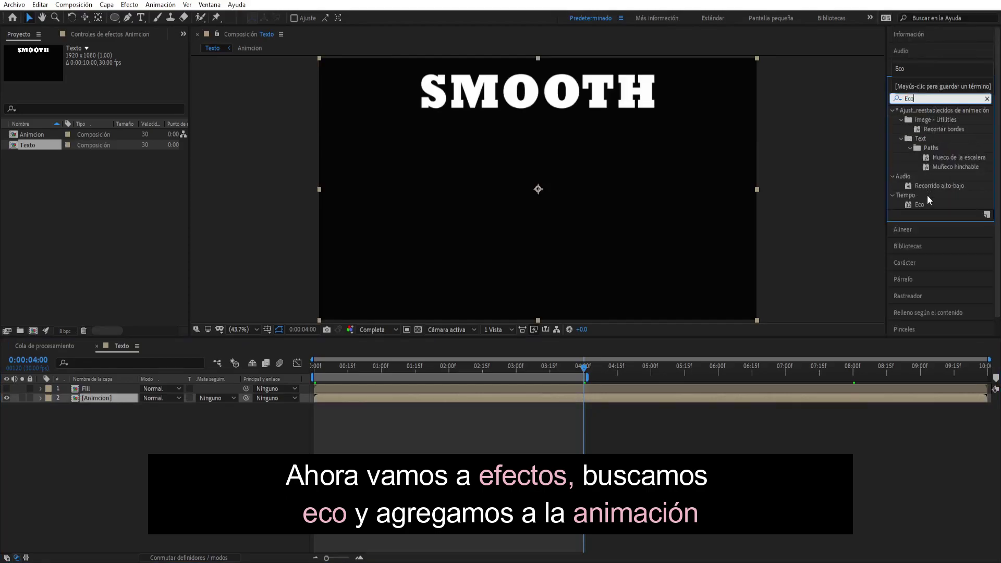
drag(920, 204, 621, 100)
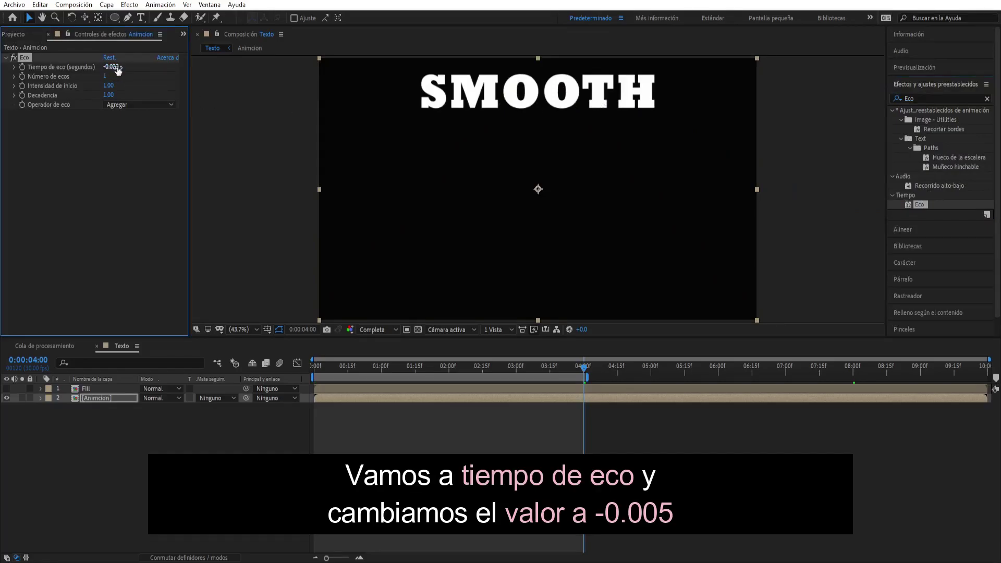
Set Eco to echo time -0.005, 50 echoes and decay 0.93, then check the trail at 1:06.
click(118, 67)
drag(120, 67, 116, 67)
text(05)
click(105, 77)
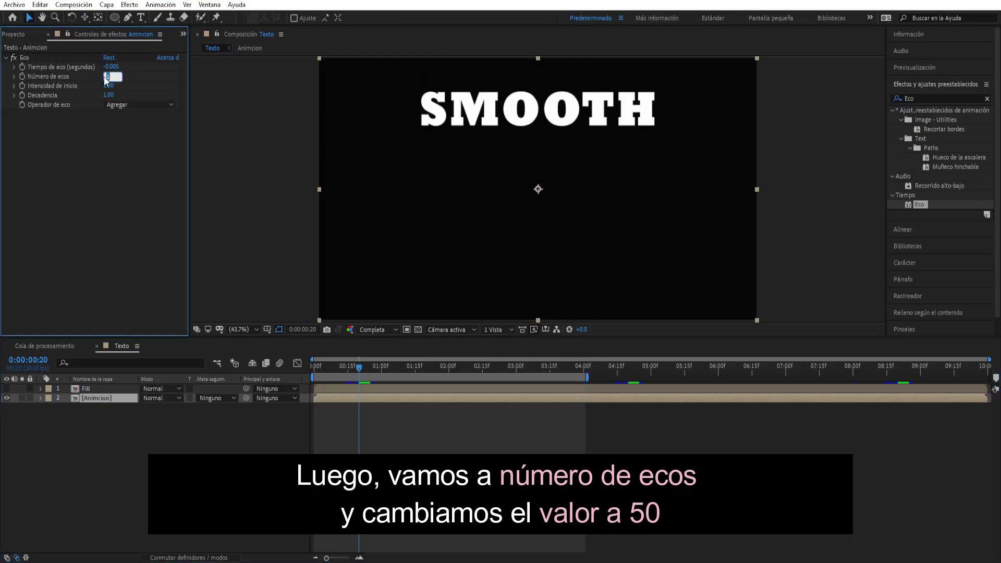
text(50)
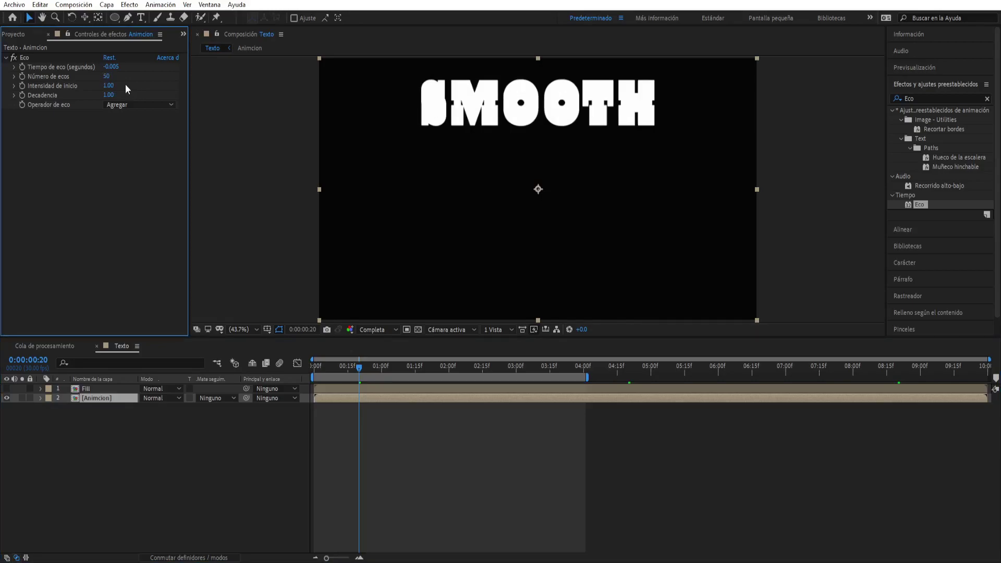
click(109, 95)
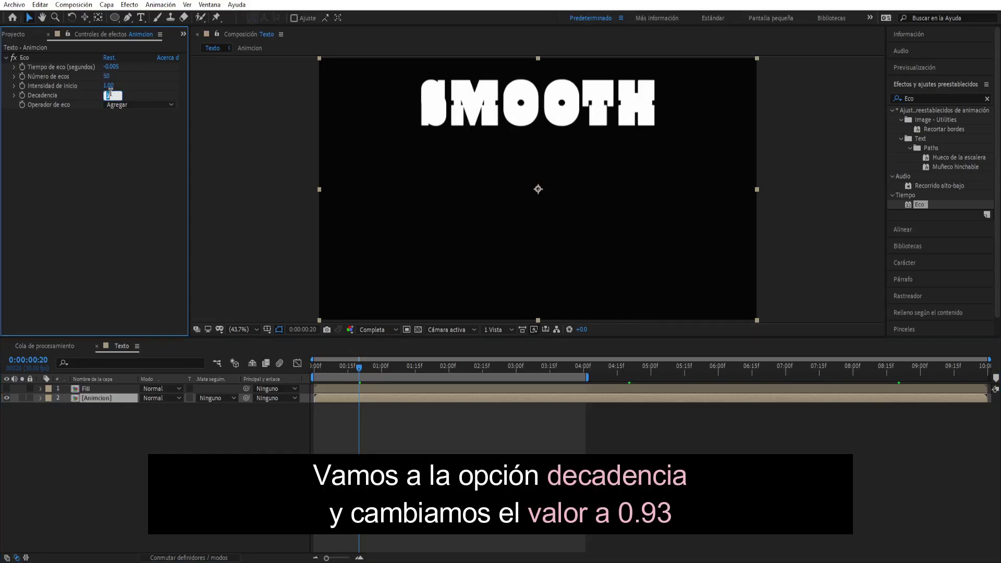
text(0.93)
key(Return)
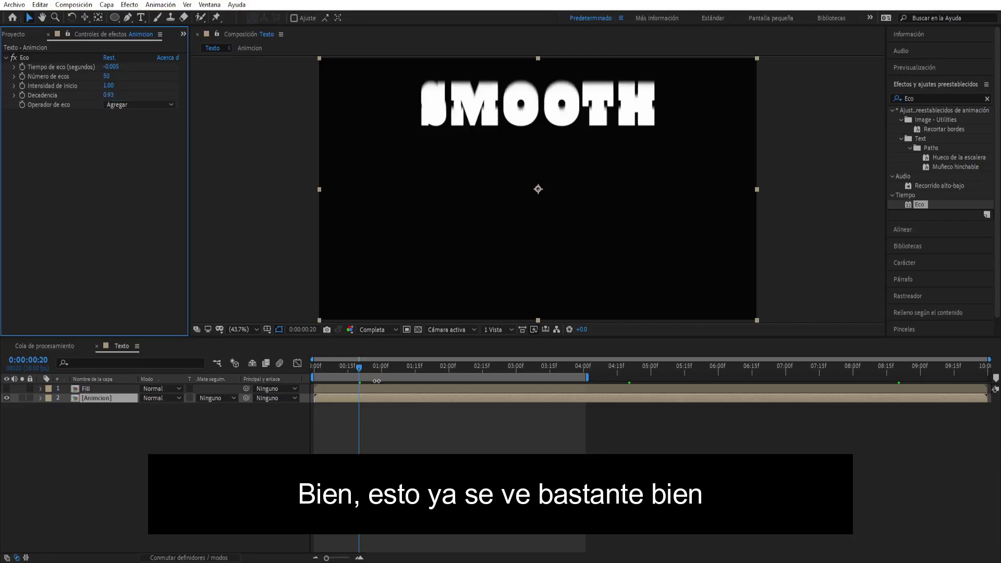
drag(359, 371, 396, 383)
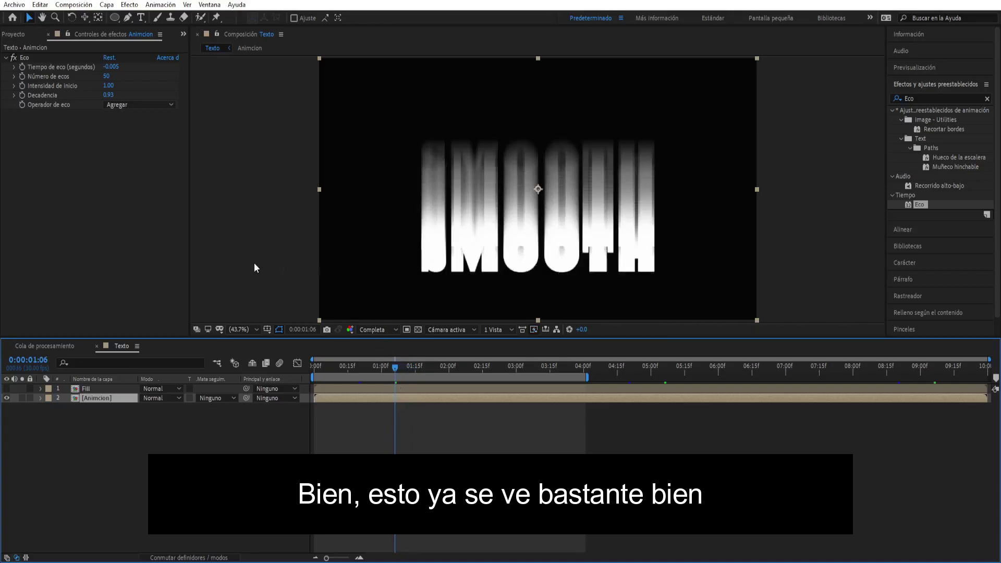
Apply Desenfoque gaussiano to the Animcion layer.
click(912, 99)
double_click(911, 99)
text(Desenf)
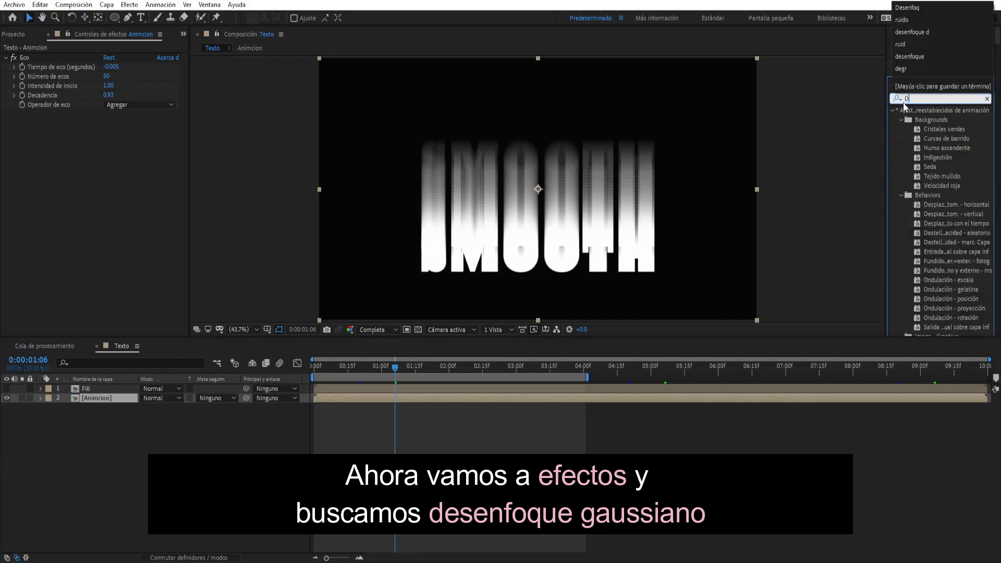
text(oque)
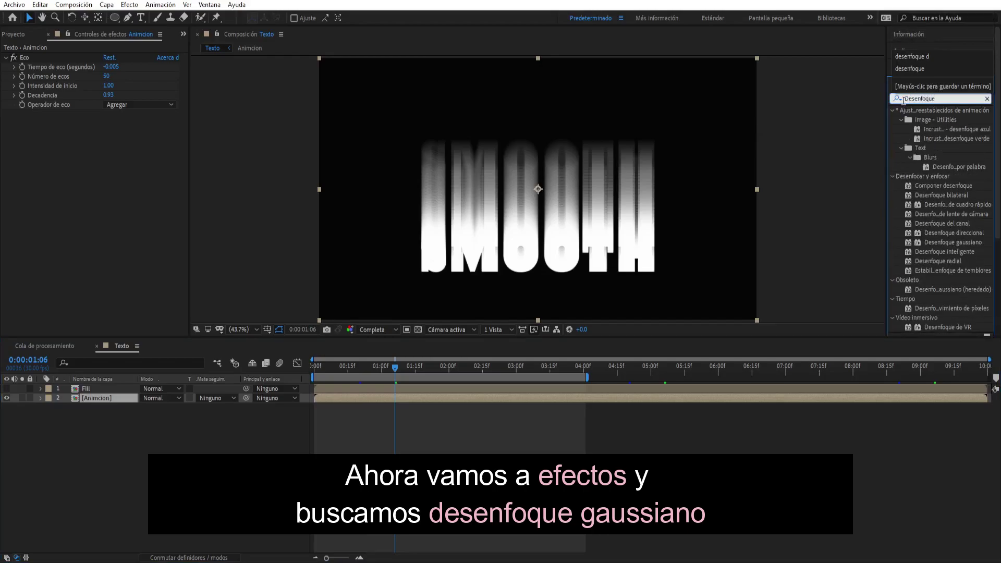
click(939, 170)
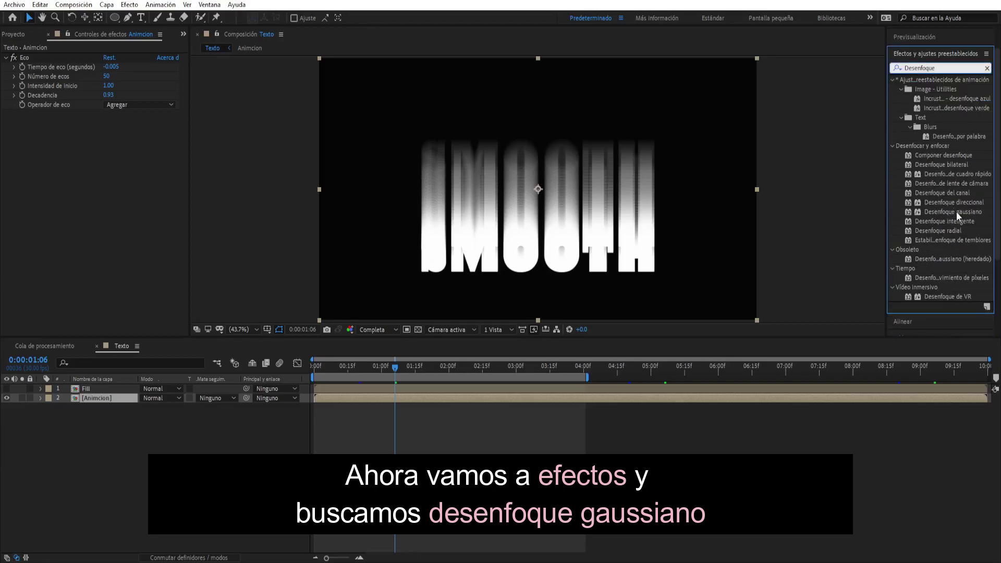
drag(965, 212, 642, 205)
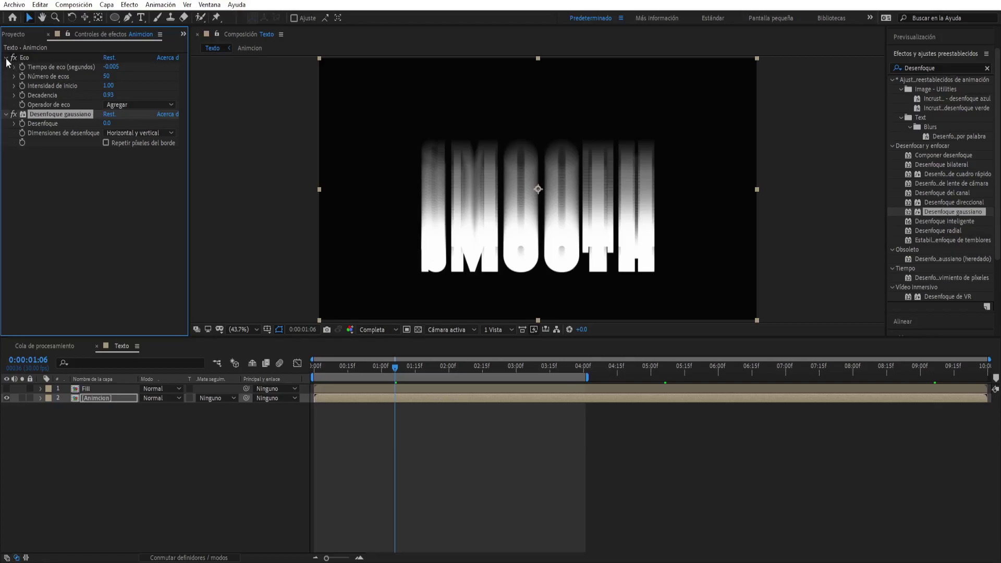
Set the Desenfoque gaussiano blur amount to 10.0.
click(6, 58)
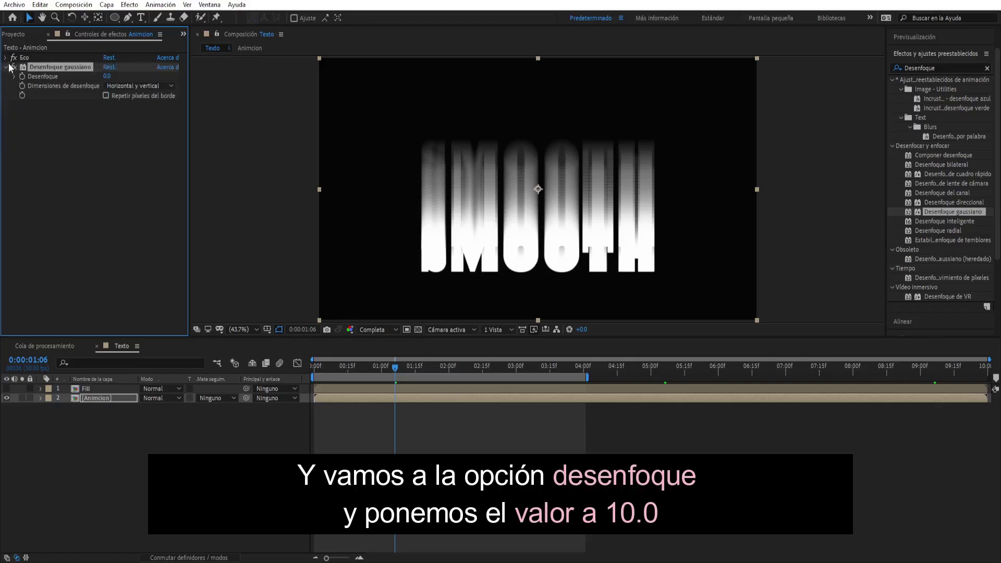
click(106, 76)
text(10)
key(Return)
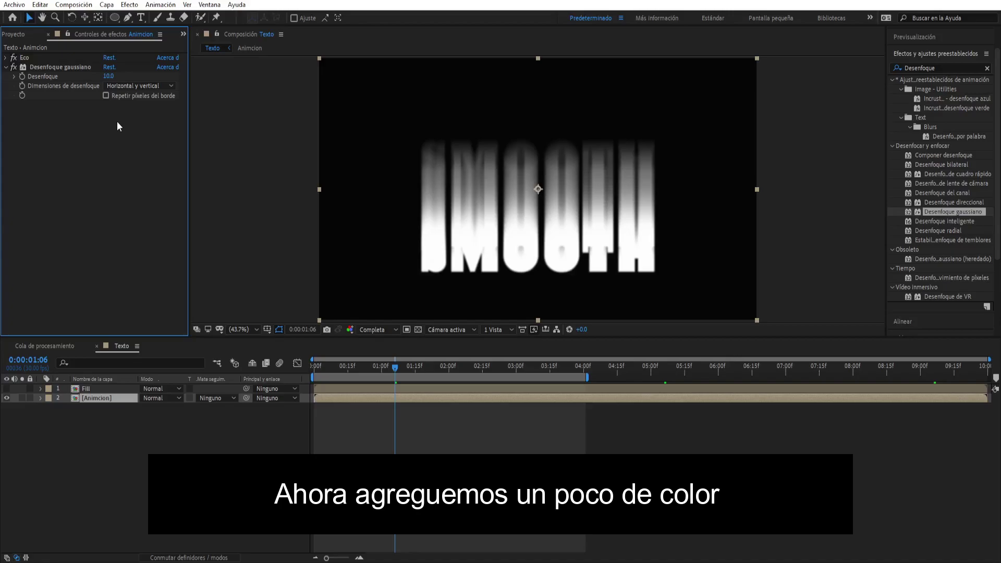
click(5, 68)
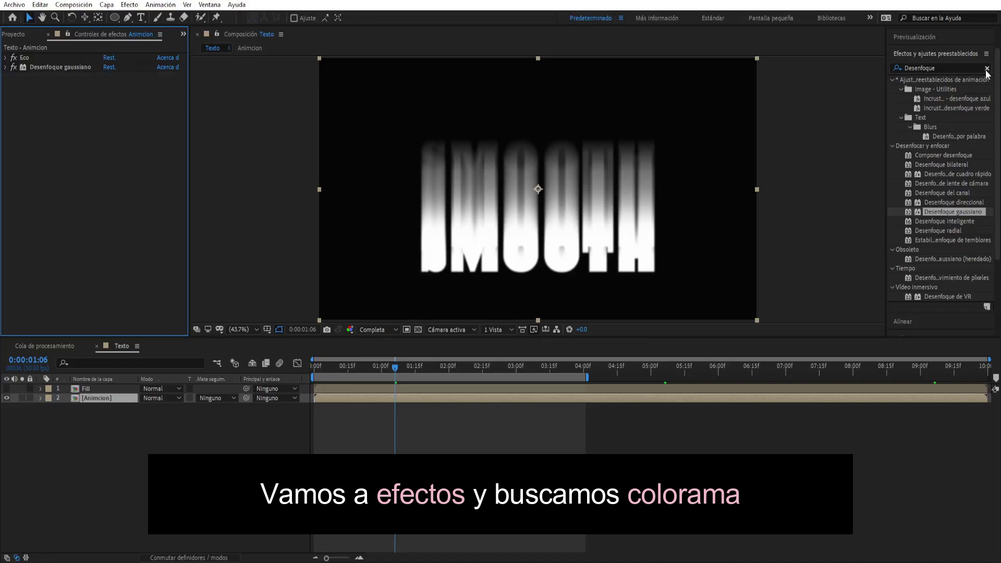
Apply the Colorama effect to the Animcion layer.
click(988, 69)
click(988, 68)
text(c)
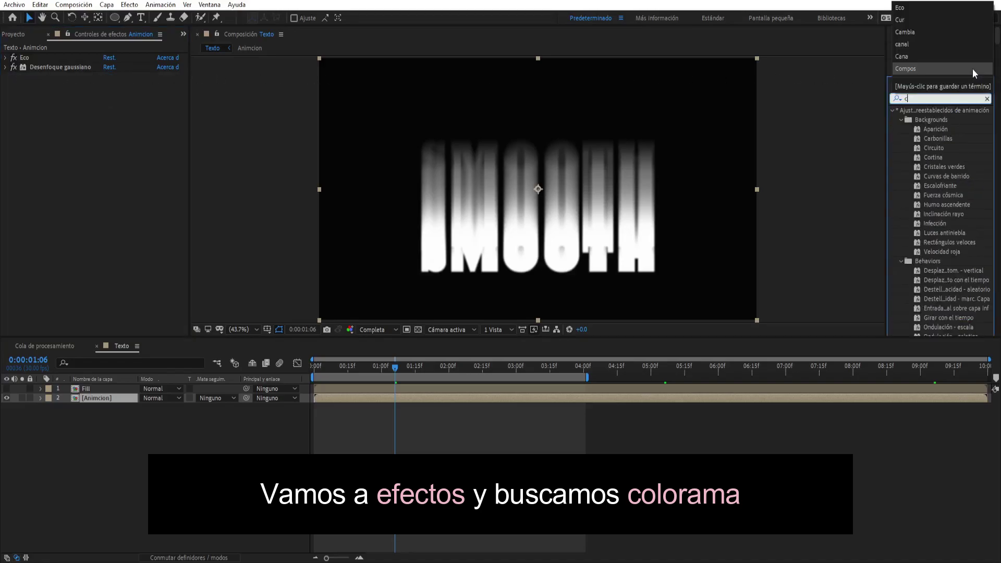
text(olora)
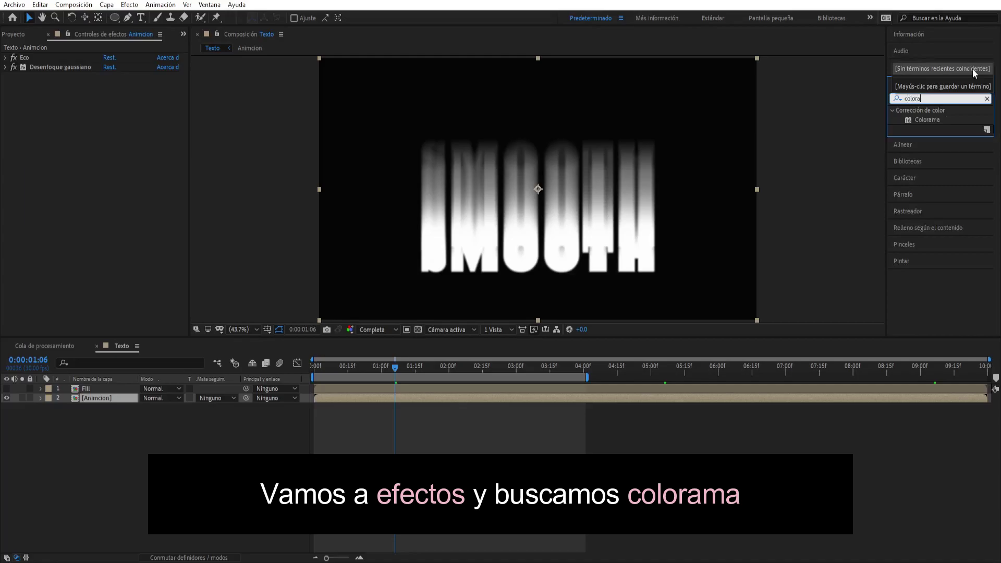
click(932, 120)
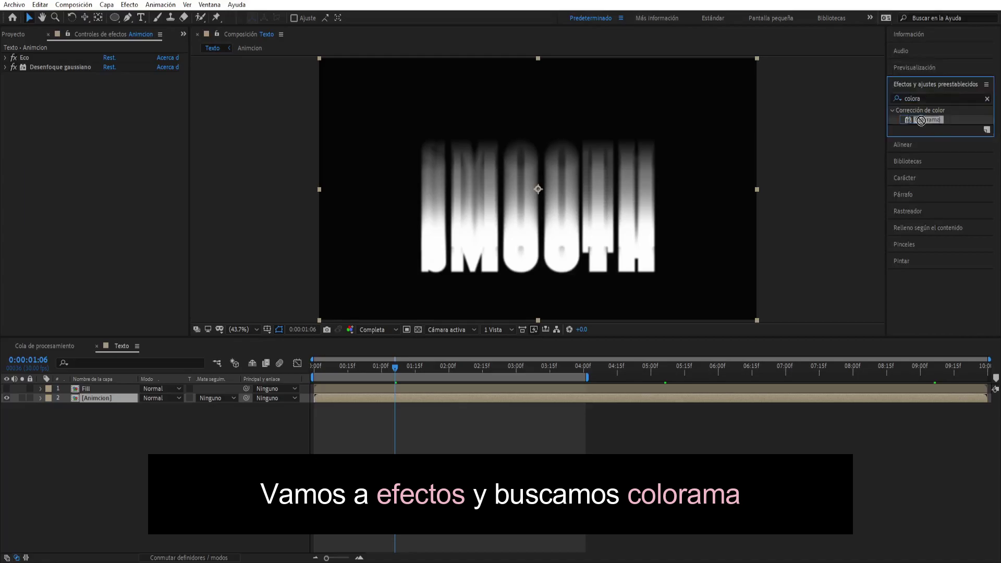
drag(922, 121, 591, 183)
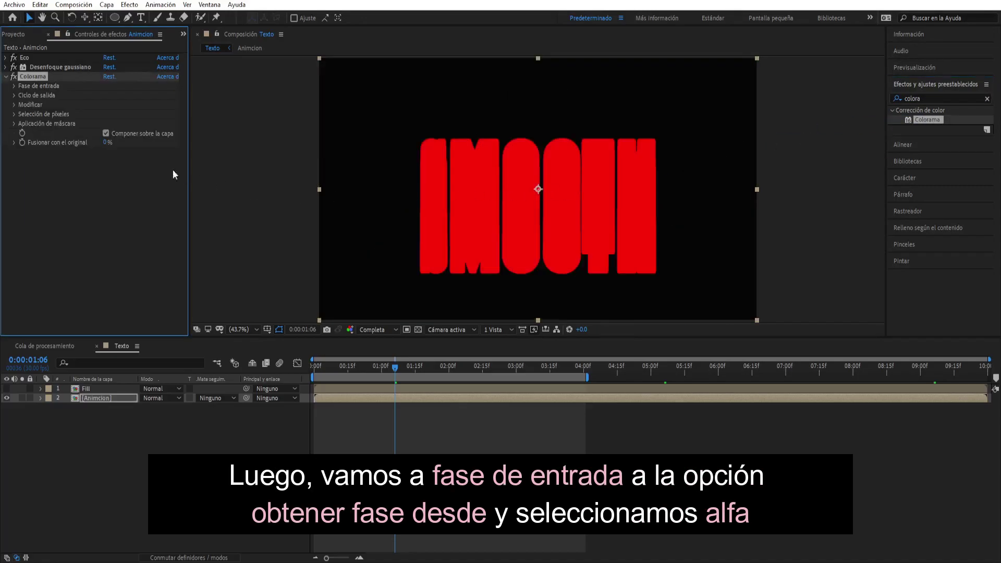
Set Colorama's input phase source to Alfa and its output palette to Atardecer.
click(15, 87)
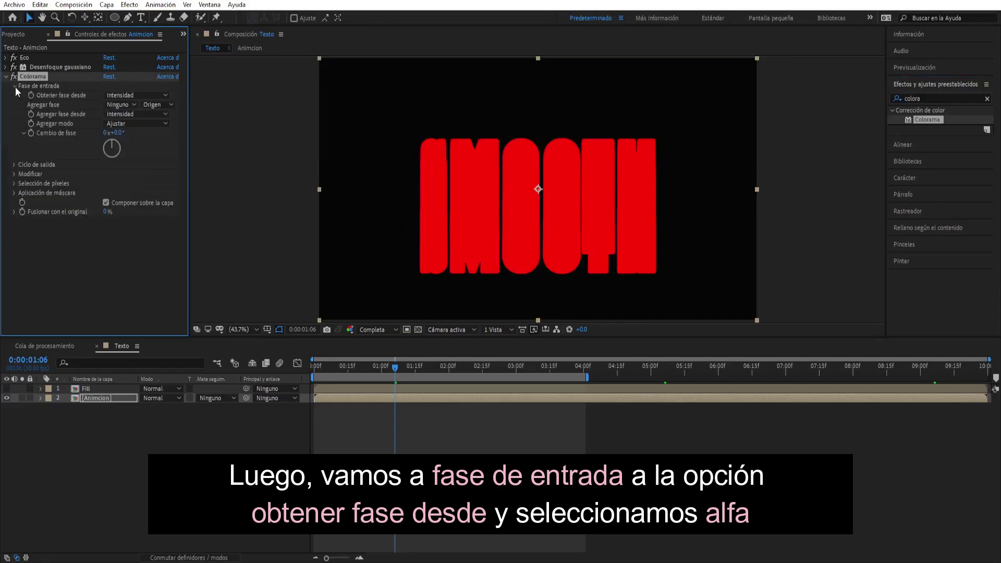
click(108, 96)
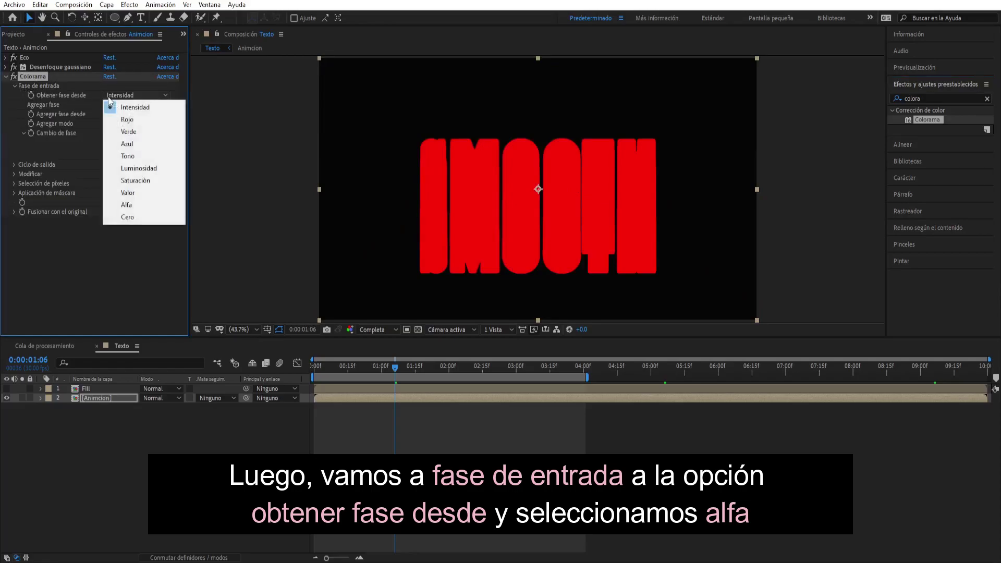
click(134, 205)
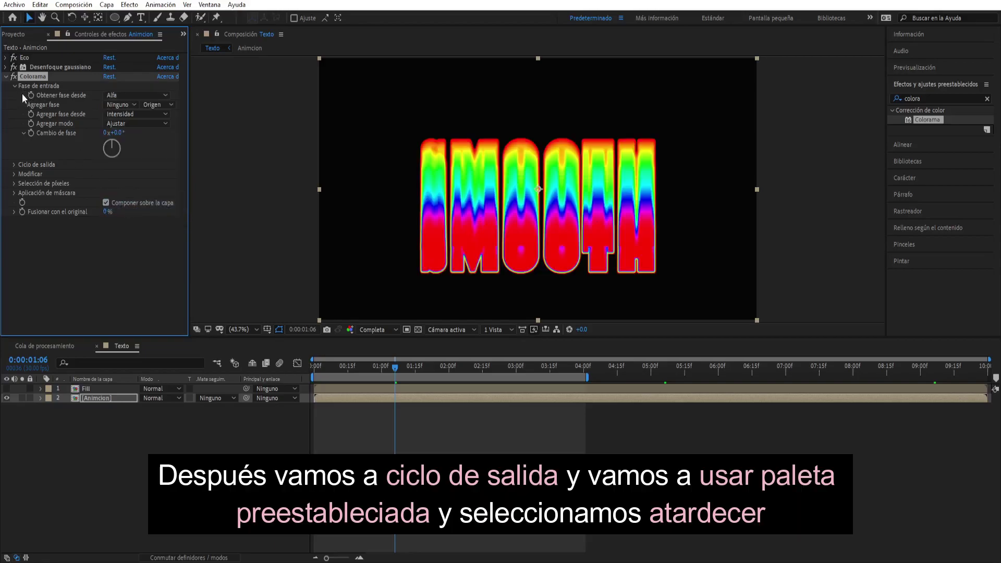
click(15, 86)
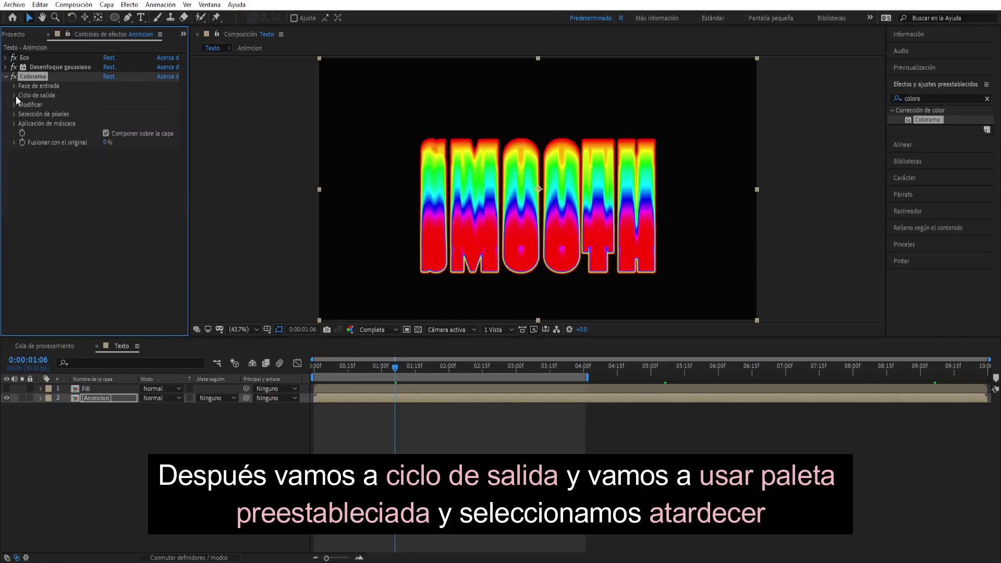
click(14, 95)
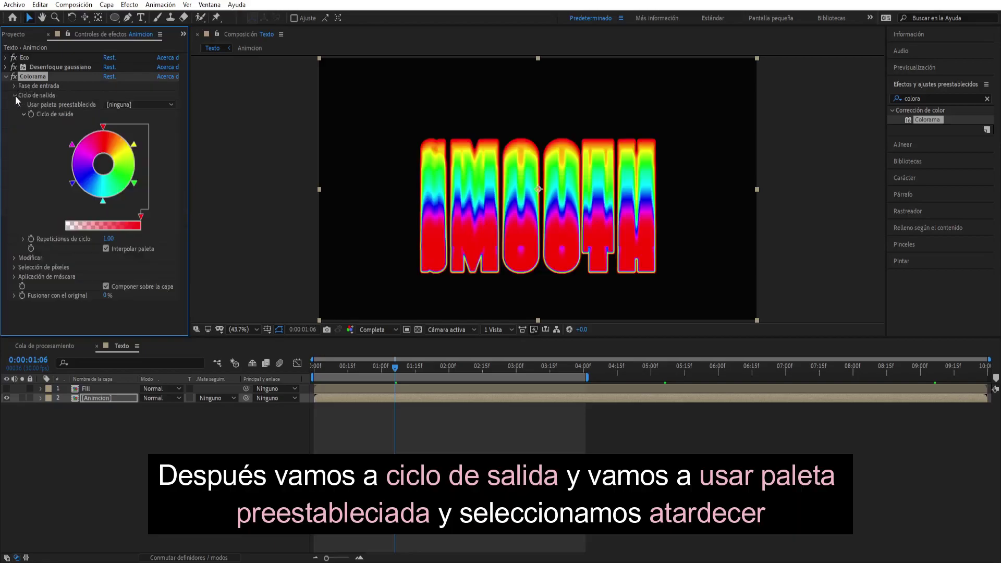
click(129, 106)
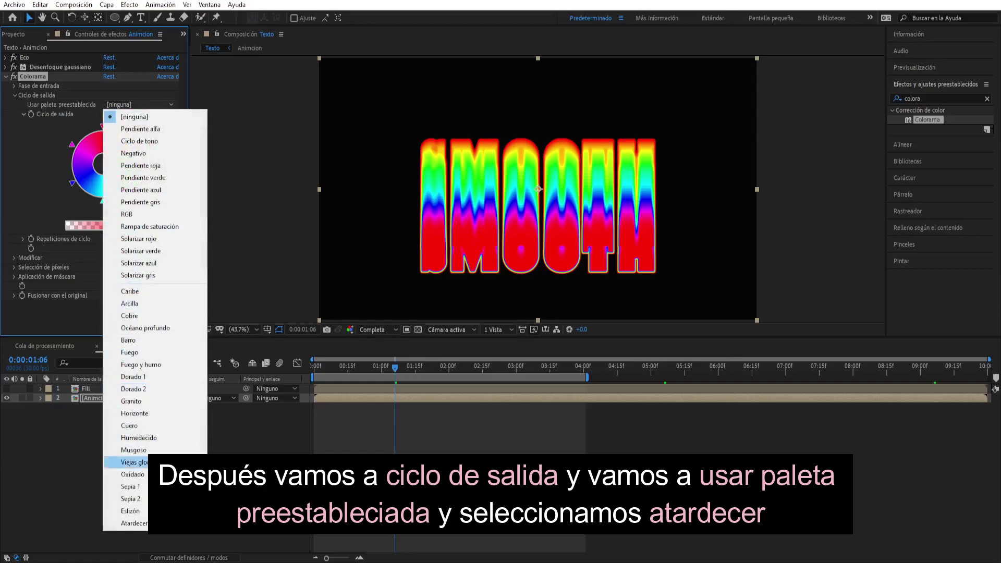
click(136, 523)
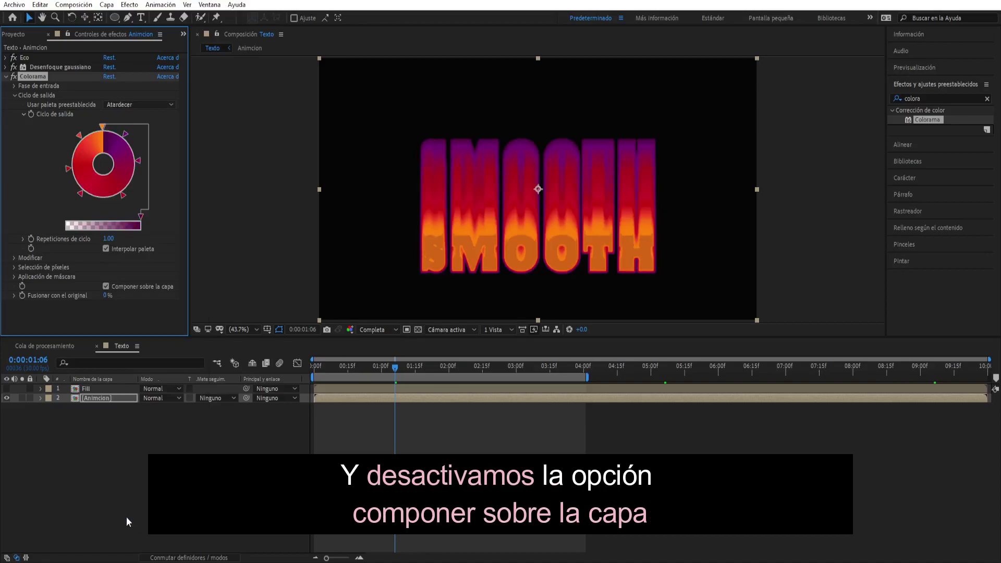
Turn off Colorama's Componer sobre la capa, show the Fill layer, return near the start and select Animcion.
click(106, 287)
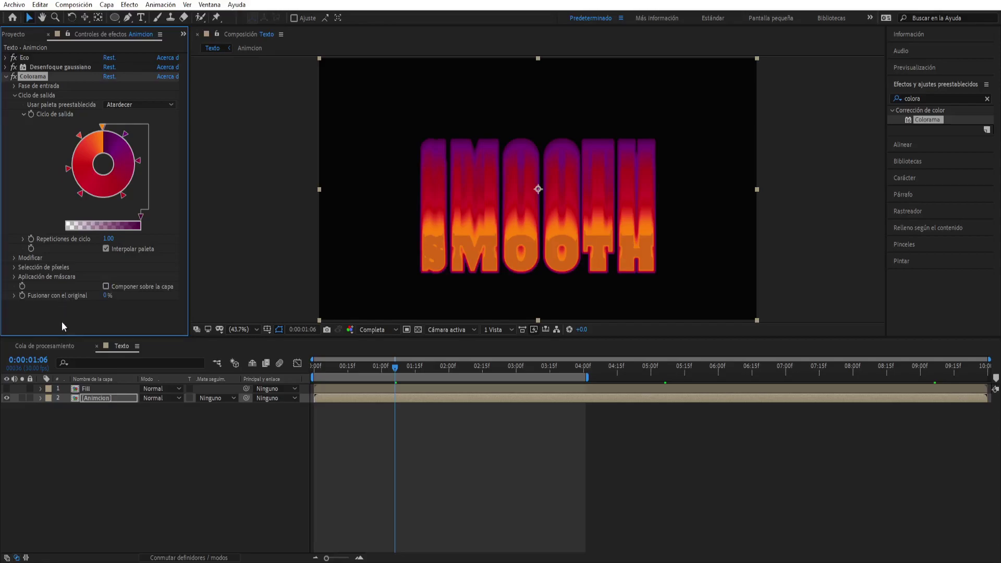
click(6, 389)
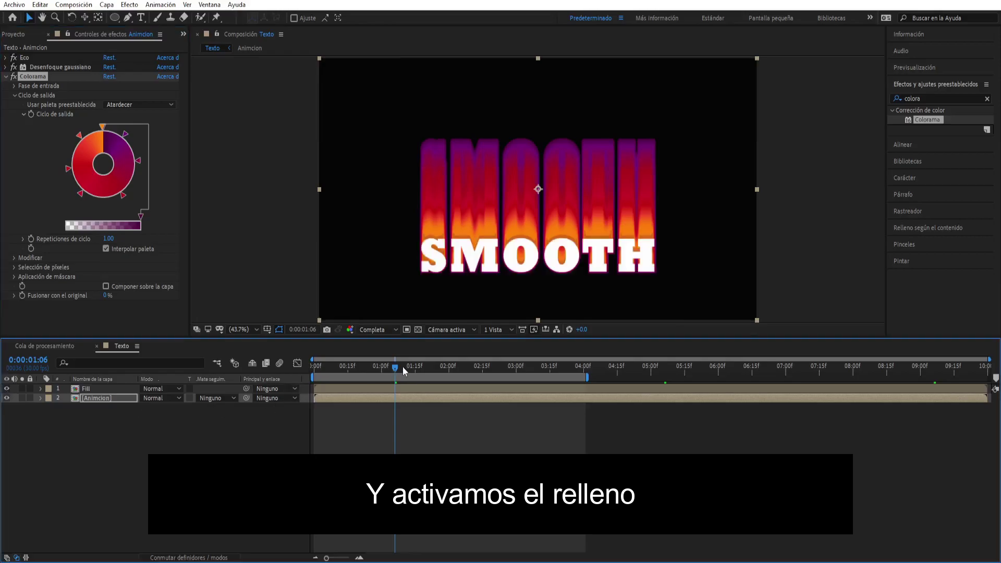
drag(400, 367, 319, 367)
click(124, 399)
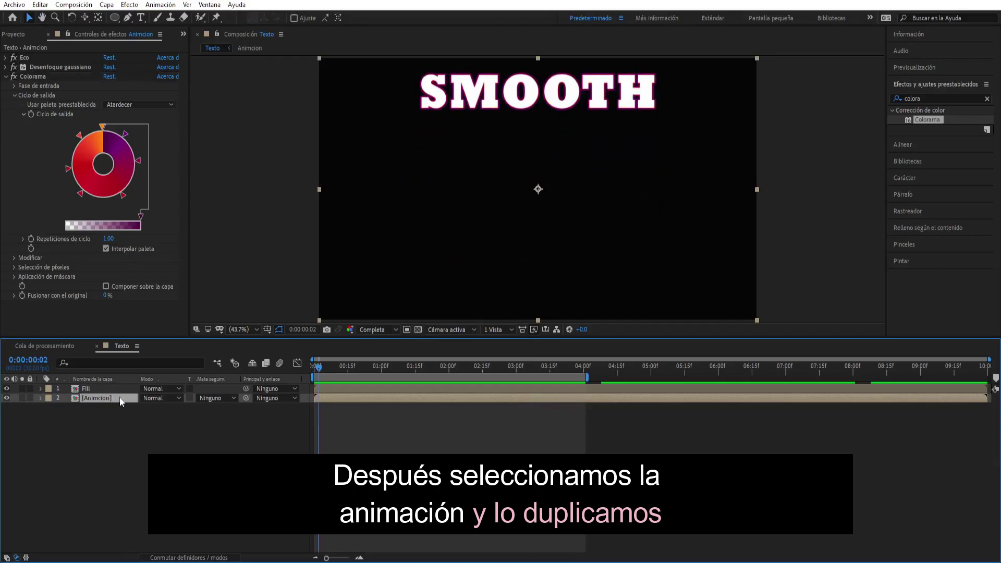
Duplicate the Animcion layer and rename the copy Slow.
key(ctrl+d)
click(119, 406)
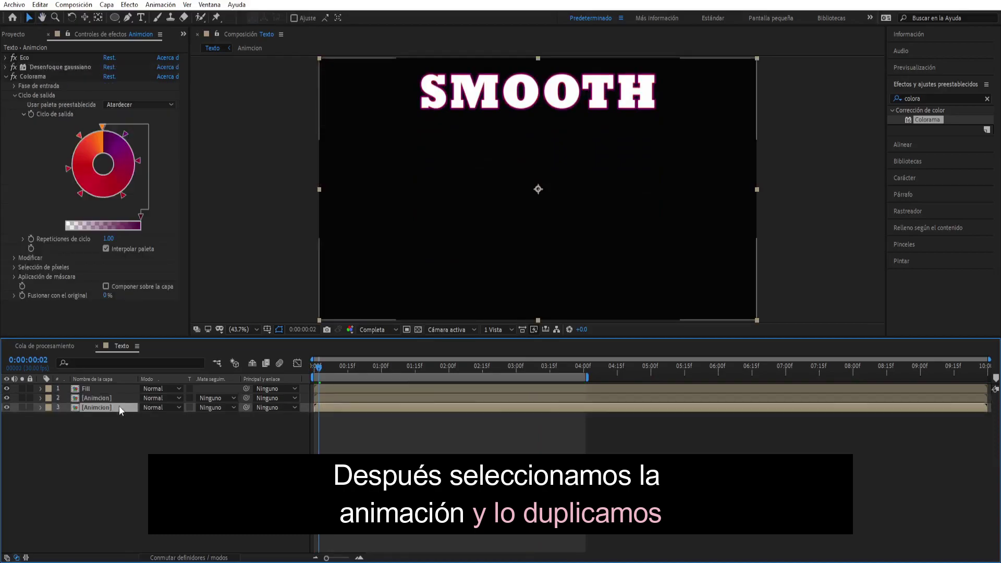
key(Return)
text(Slow)
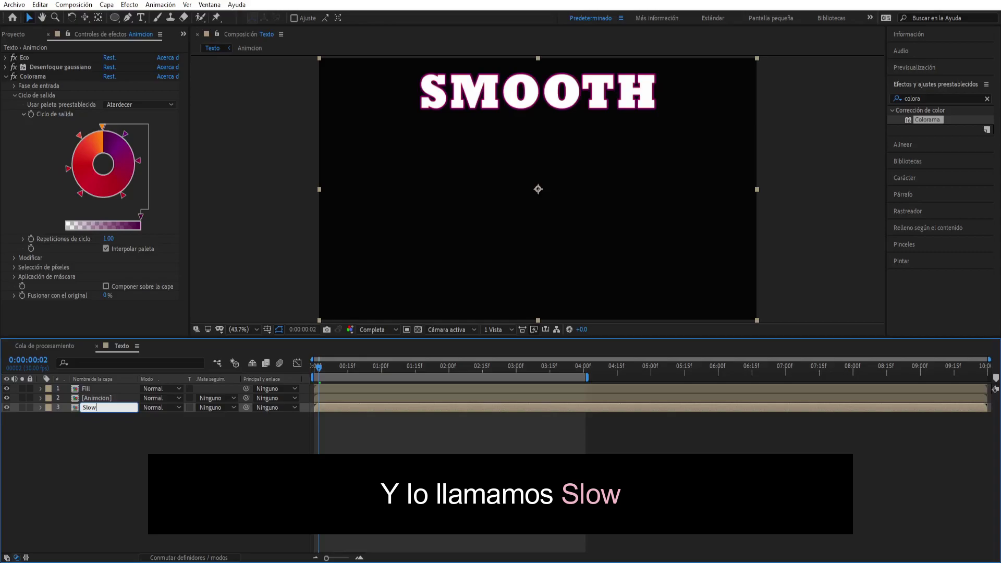
key(Return)
click(115, 456)
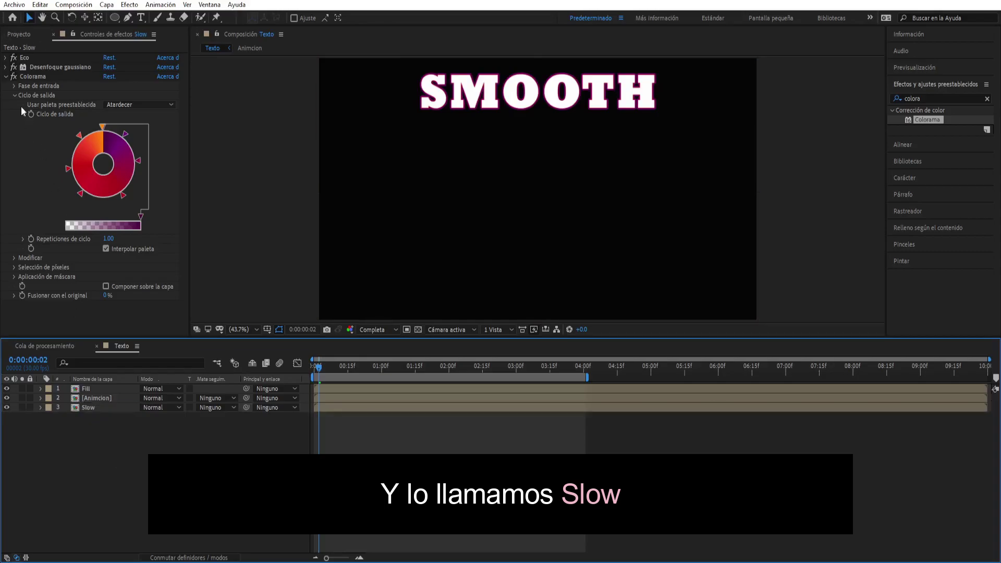
Set Slow's Eco to -0.010 echo time, 150 echoes, 0.98 decay and 0.15 starting intensity.
click(6, 58)
drag(107, 67, 109, 70)
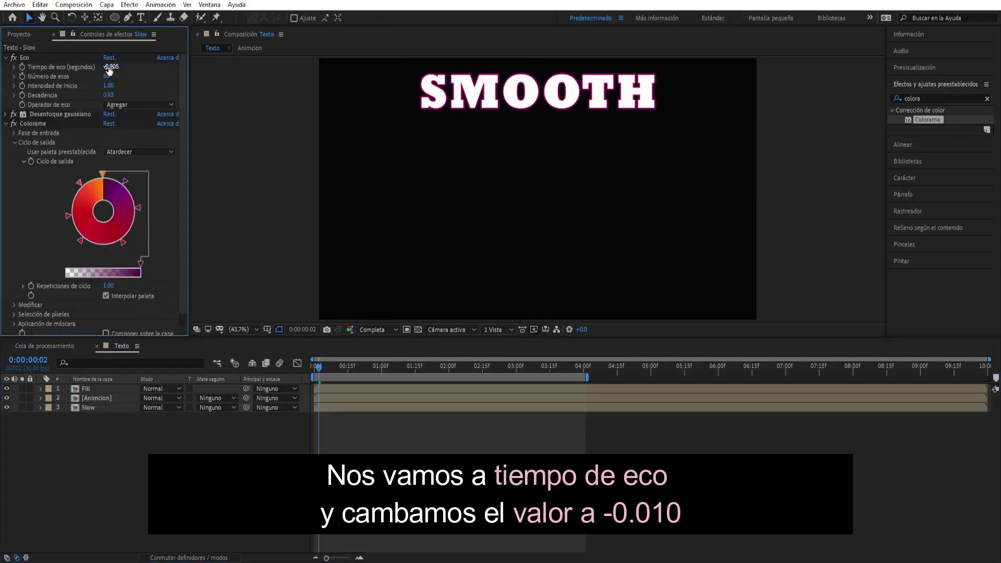
click(112, 67)
click(121, 67)
text(10)
key(Return)
click(108, 76)
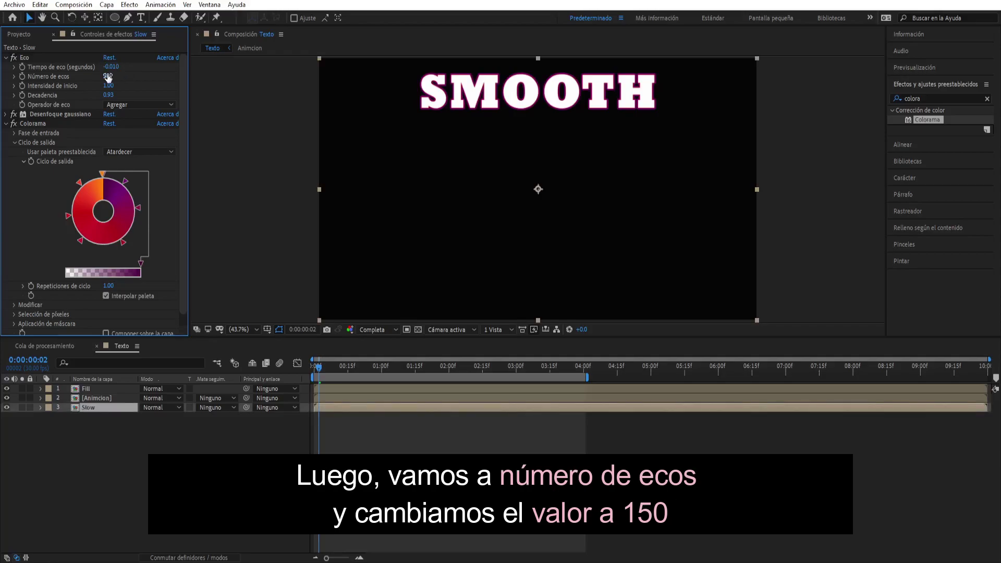
text(150)
key(Return)
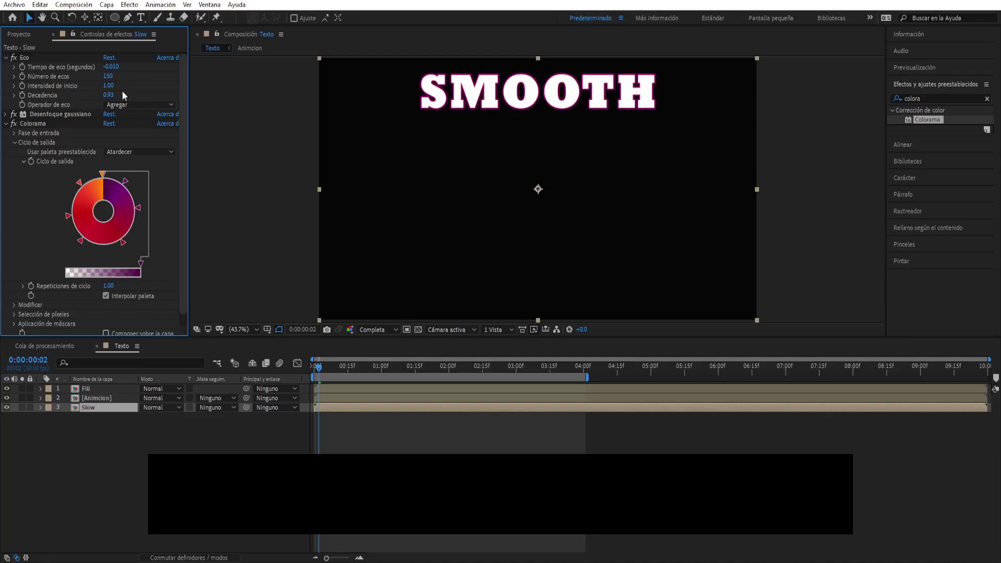
click(112, 96)
click(110, 95)
text(0.98)
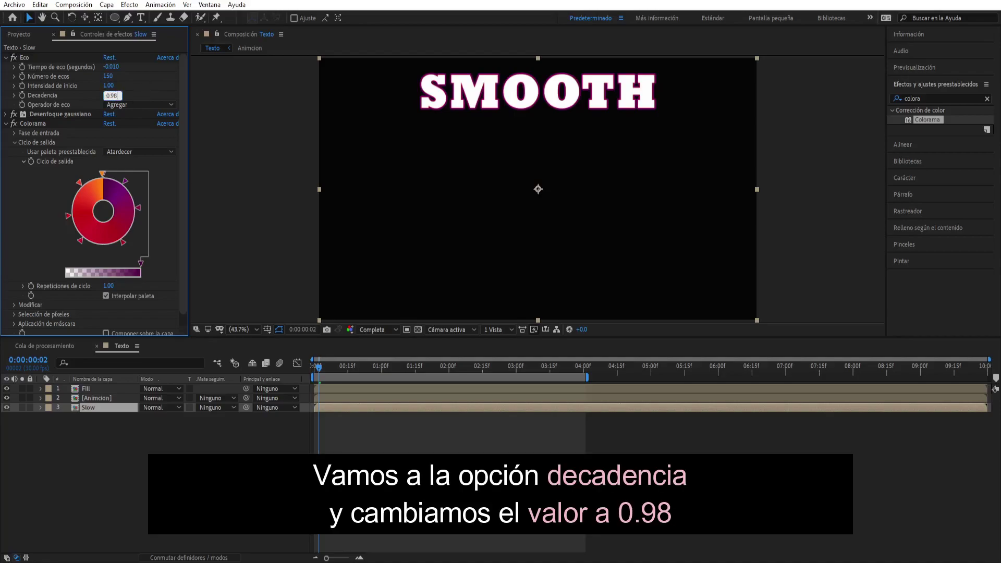
click(110, 85)
text(0.15)
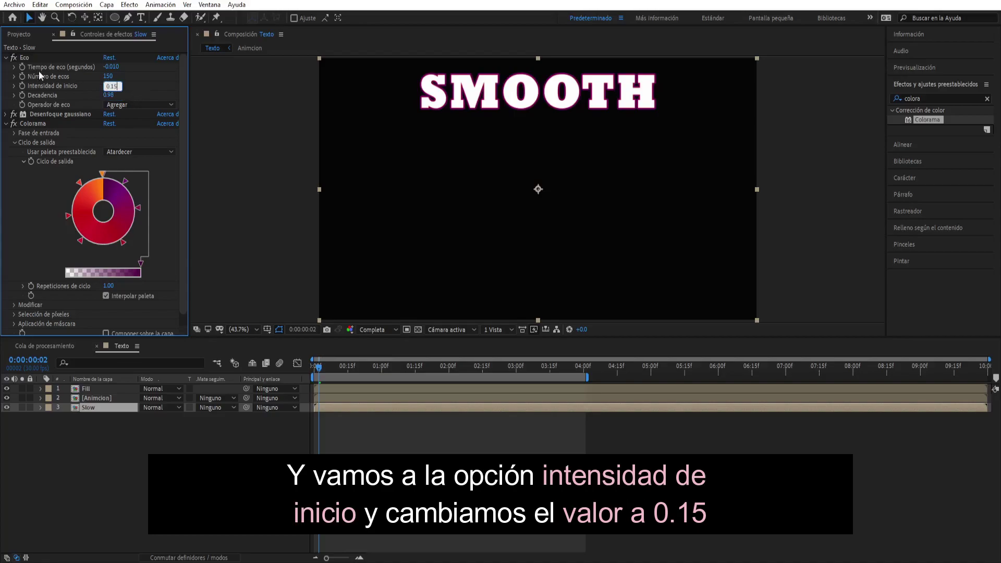
key(Return)
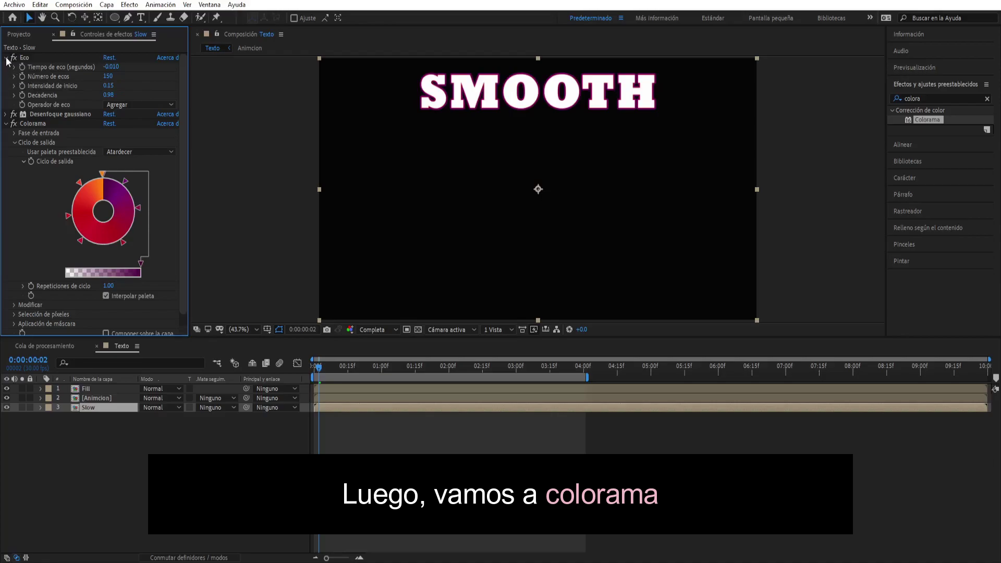
Remove the light and orange colours from Colorama's output cycle, leaving only dark tones.
click(6, 59)
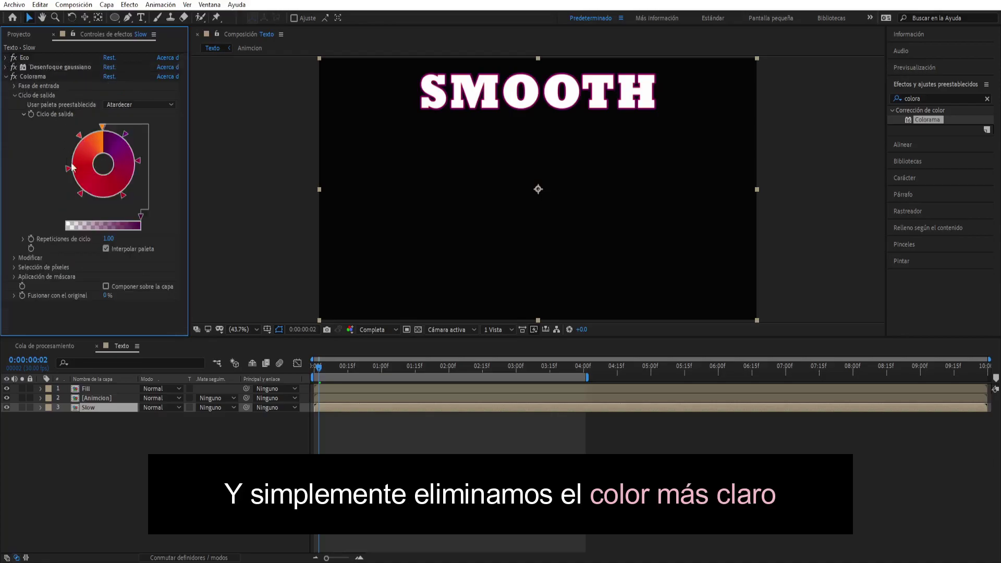
click(60, 128)
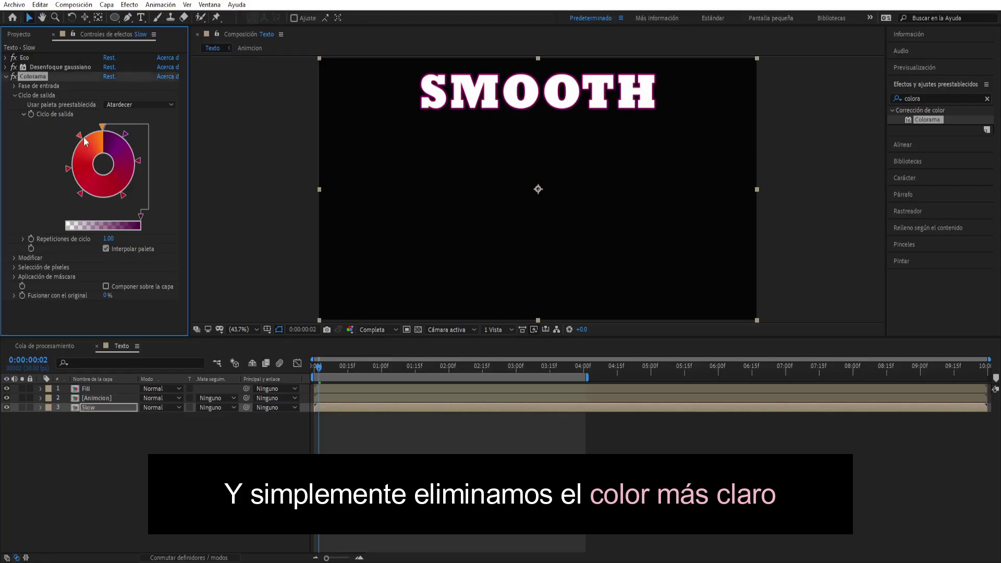
drag(84, 139, 32, 146)
mouse_move(68, 169)
mouse_down()
mouse_move(45, 198)
mouse_move(66, 176)
mouse_move(52, 171)
mouse_up()
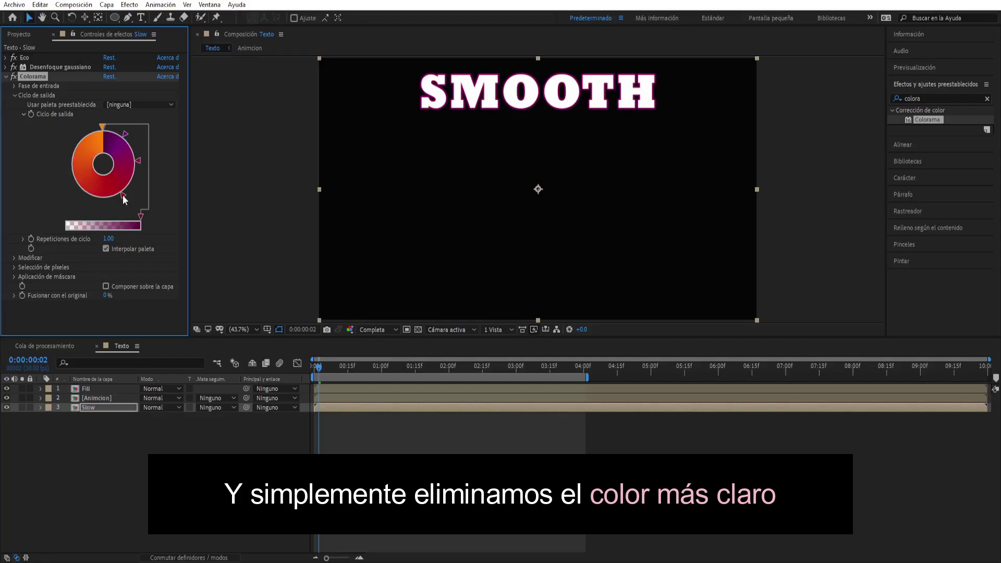
drag(132, 187, 190, 198)
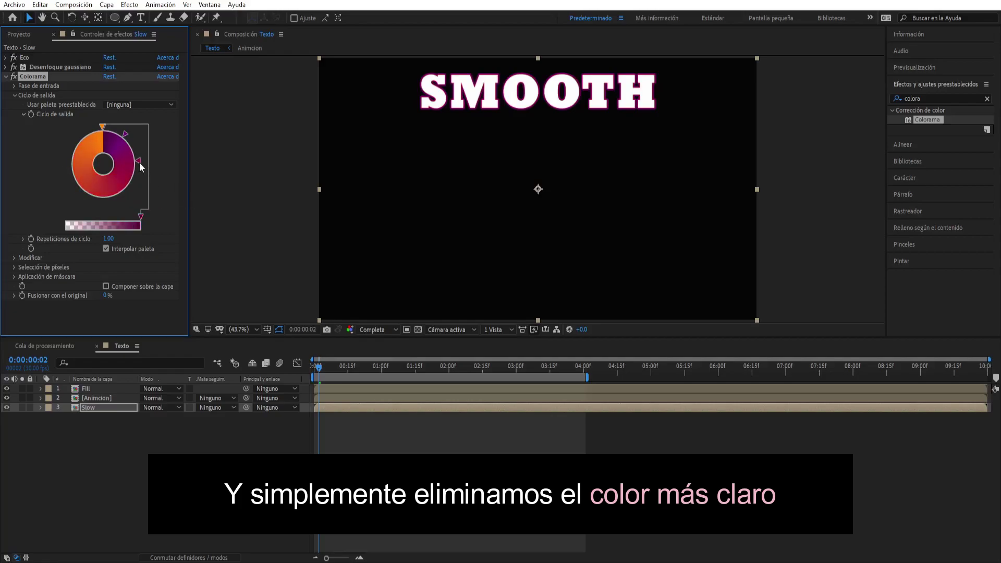
drag(139, 161, 160, 151)
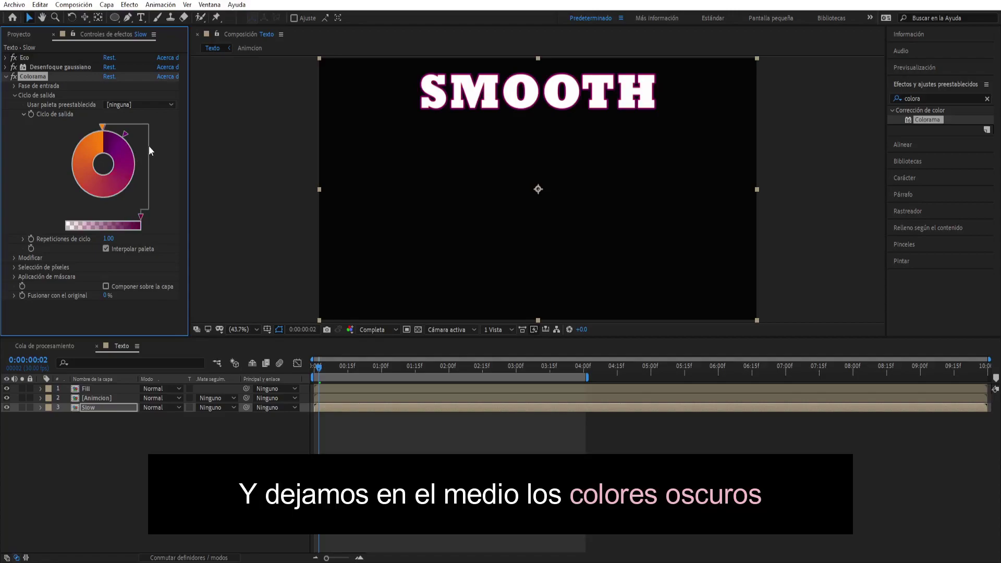
drag(103, 129, 31, 128)
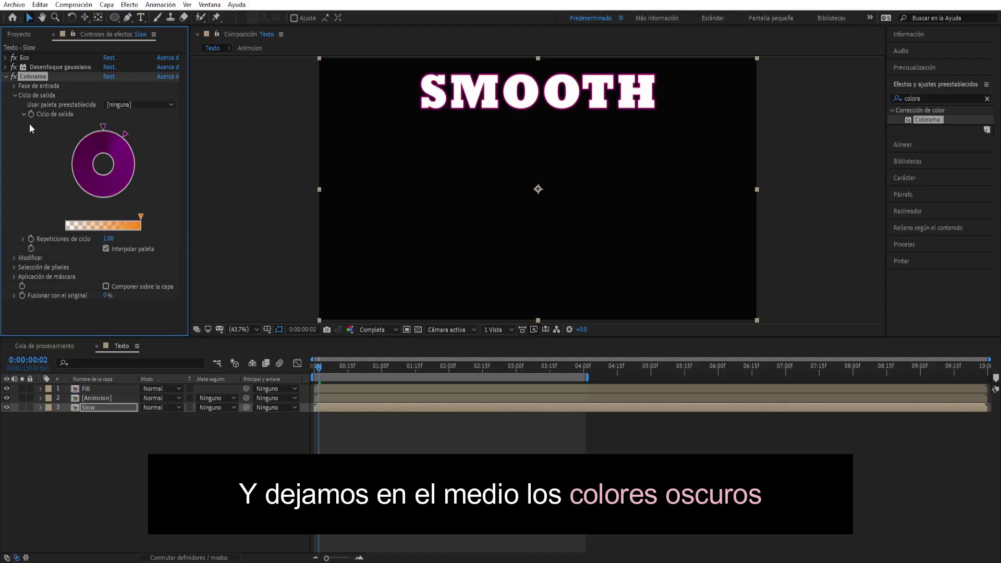
drag(125, 135, 108, 126)
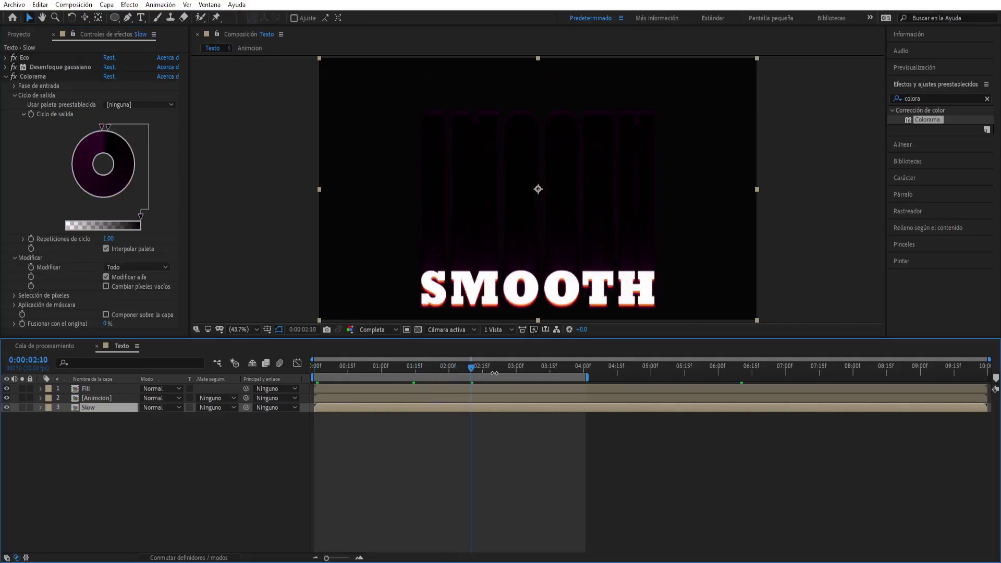
Turn off Colorama's Modificar alfa and preview the result at 50% zoom.
key(period)
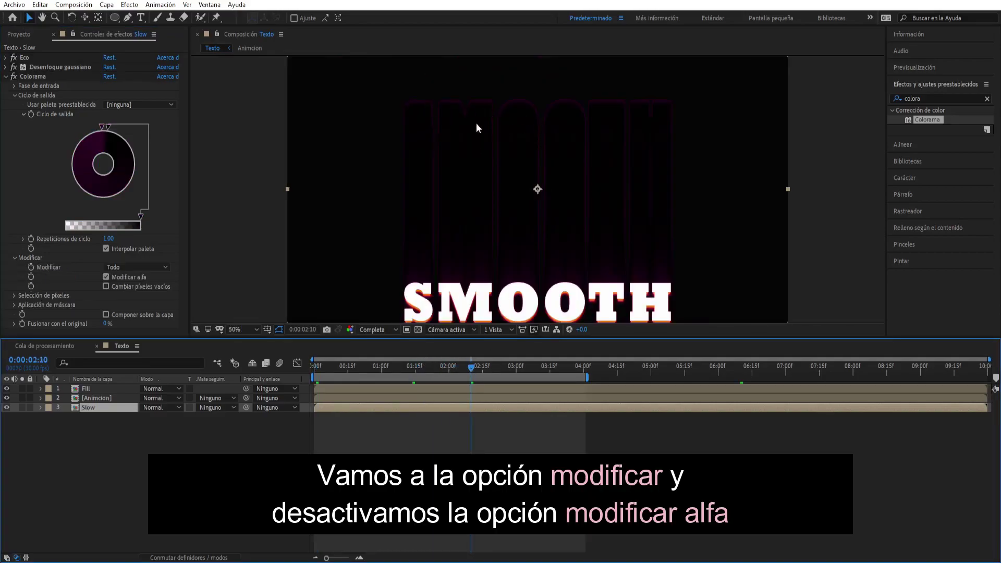
click(106, 277)
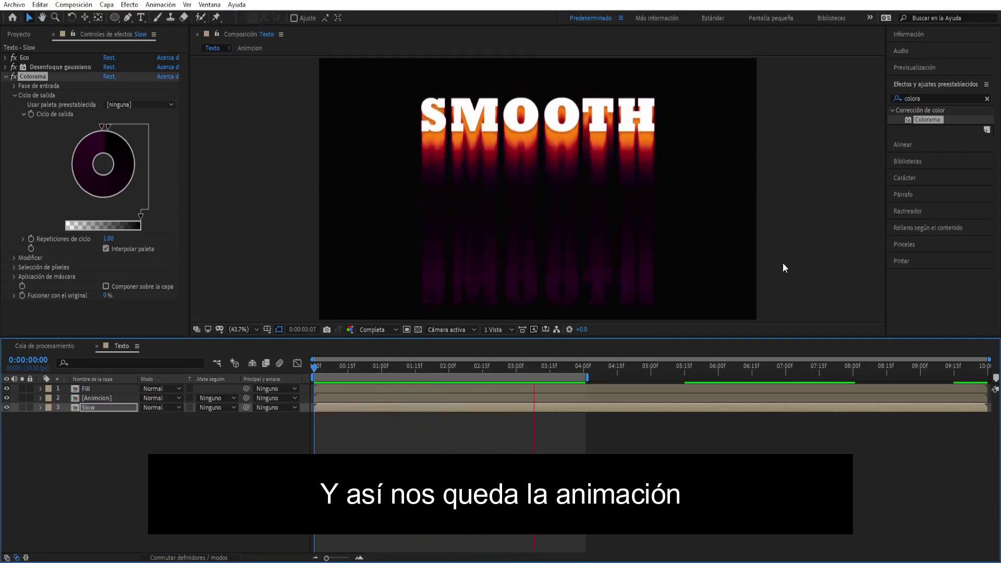
key(space)
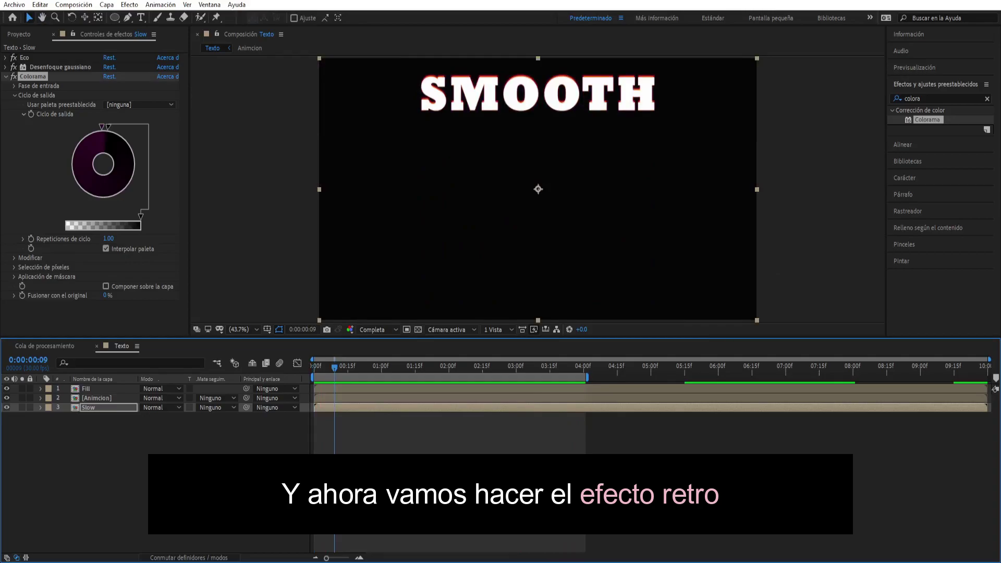
Create a new black solid layer named BG.
click(177, 459)
click(107, 5)
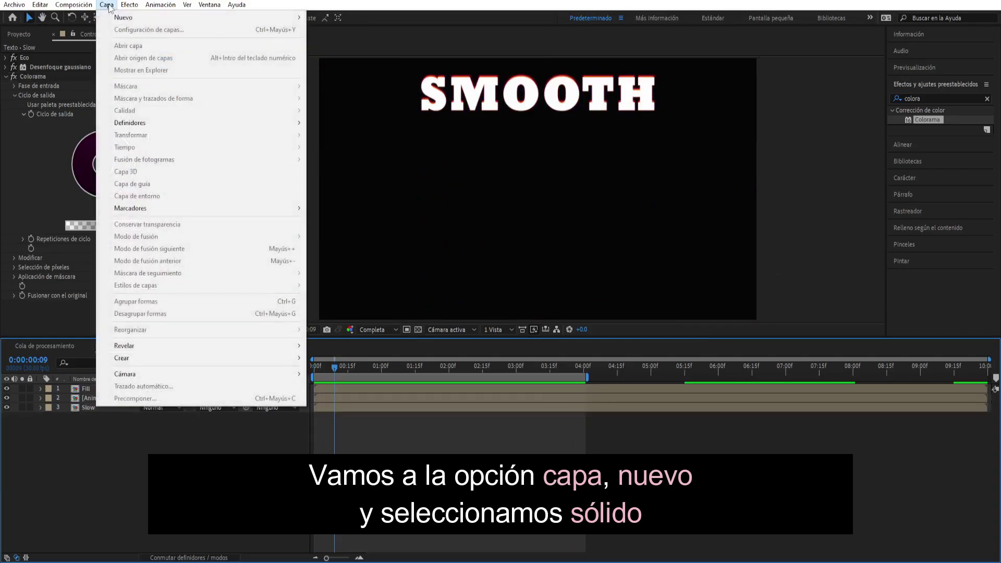
mouse_move(170, 21)
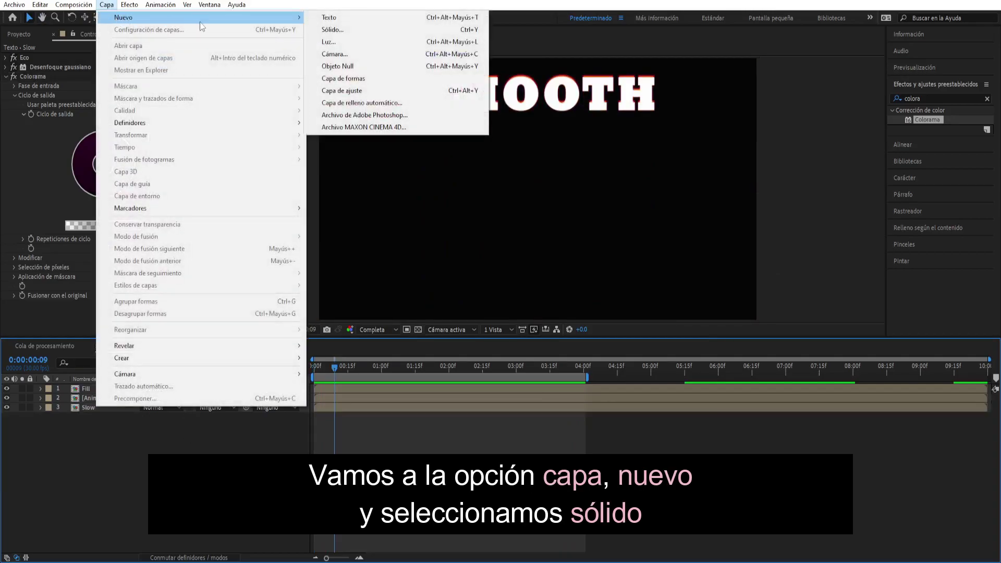
click(322, 31)
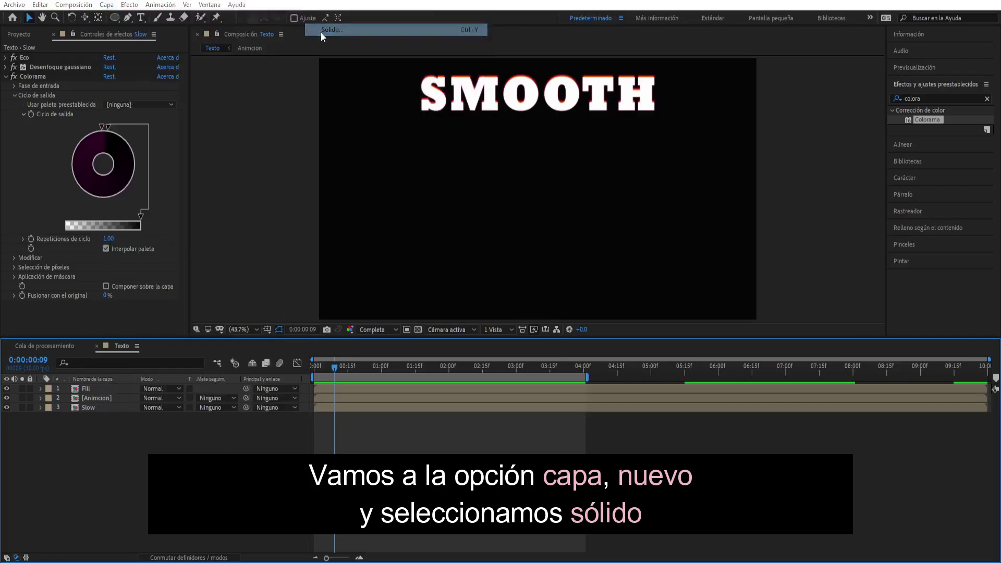
text(B)
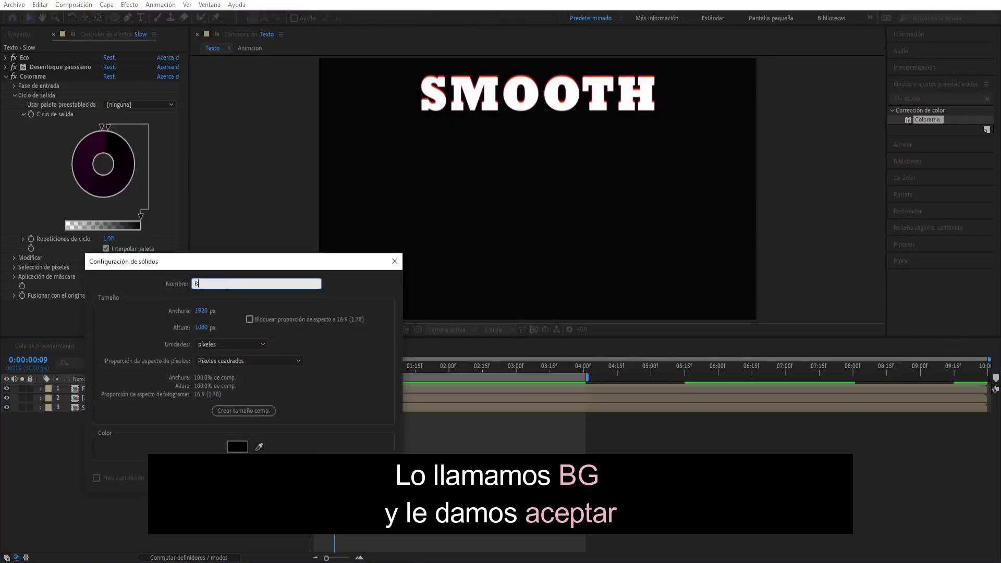
text(G)
click(303, 475)
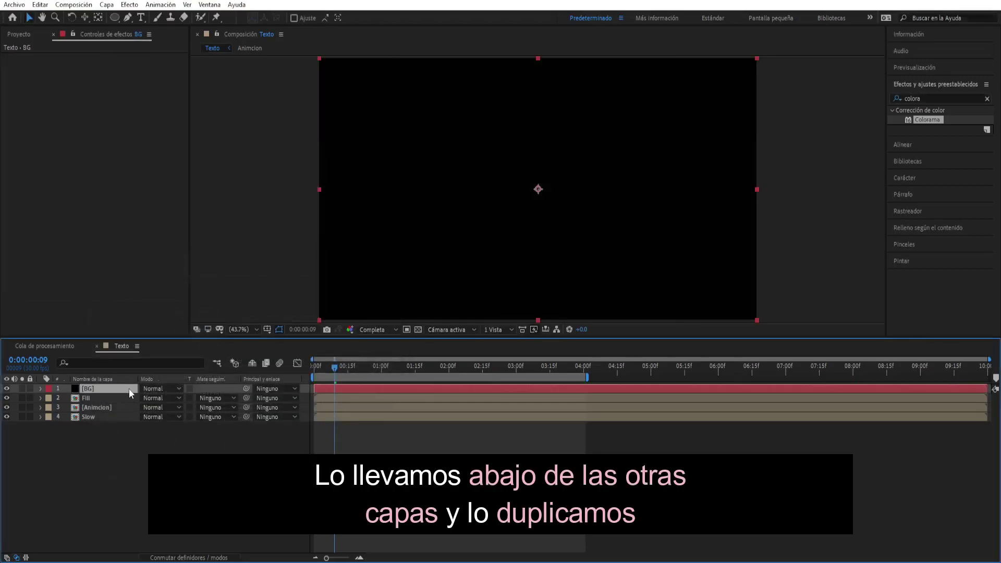
Move BG beneath all layers, duplicate it and rename the upper copy BG glow.
drag(129, 389, 128, 428)
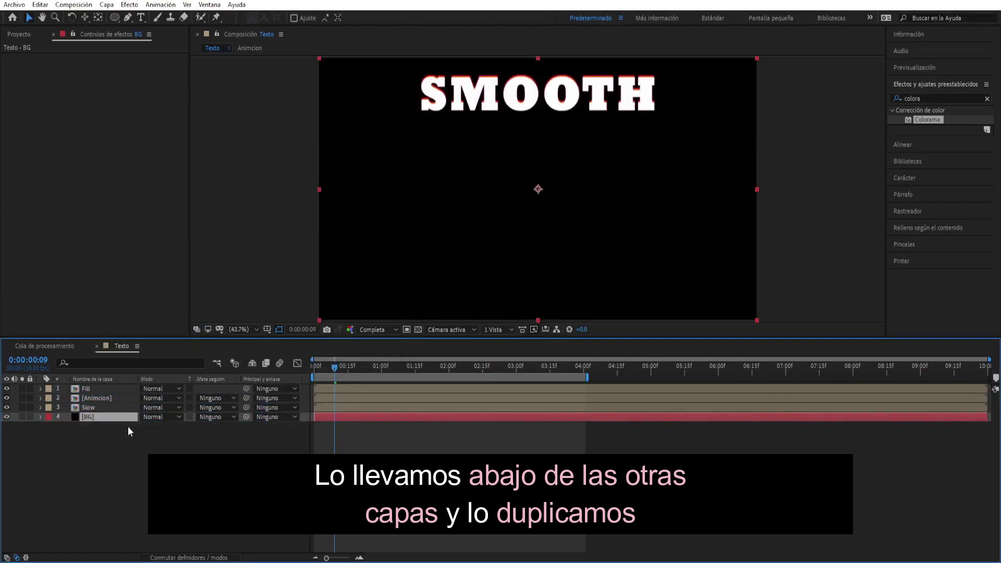
key(ctrl+d)
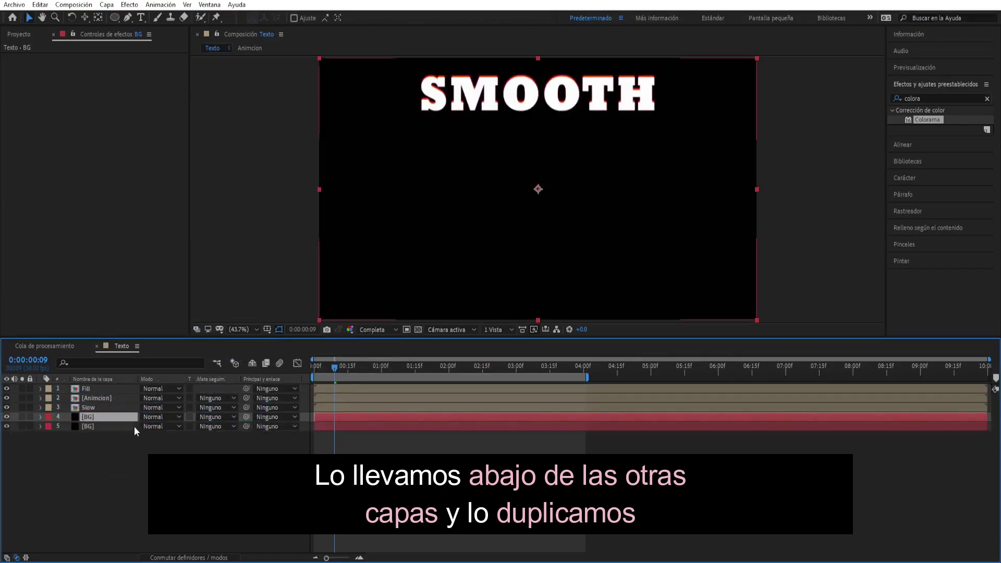
key(Return)
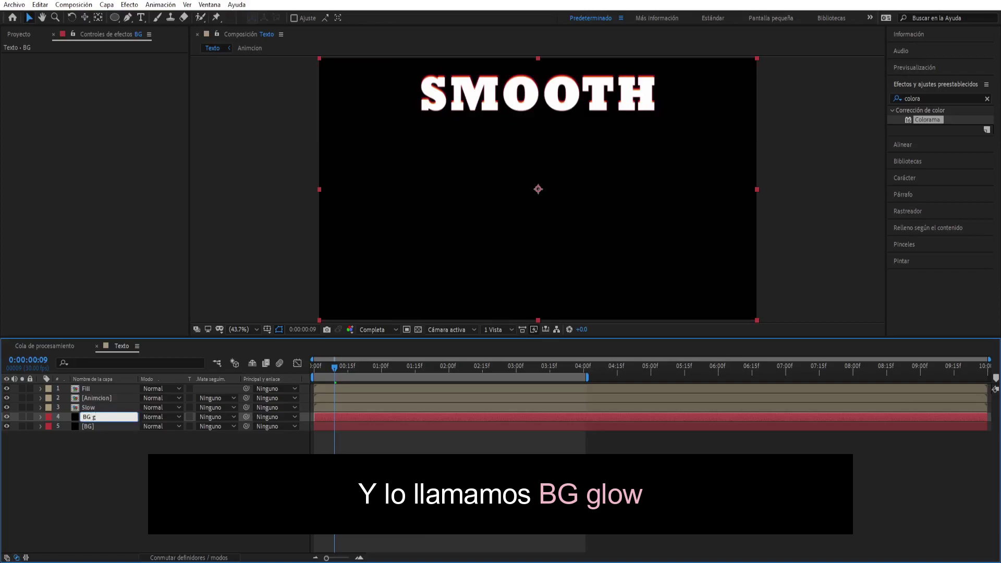
click(130, 455)
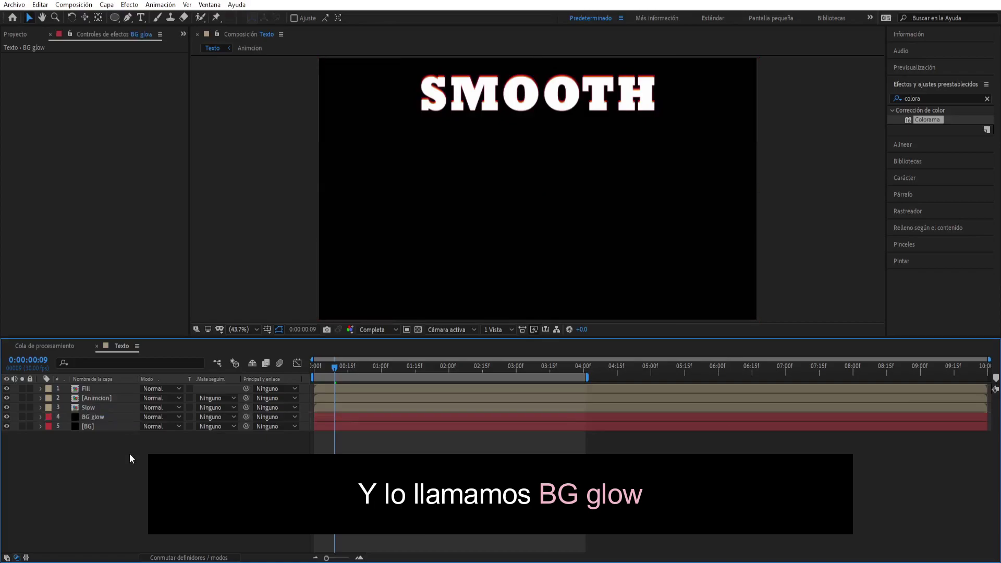
click(113, 416)
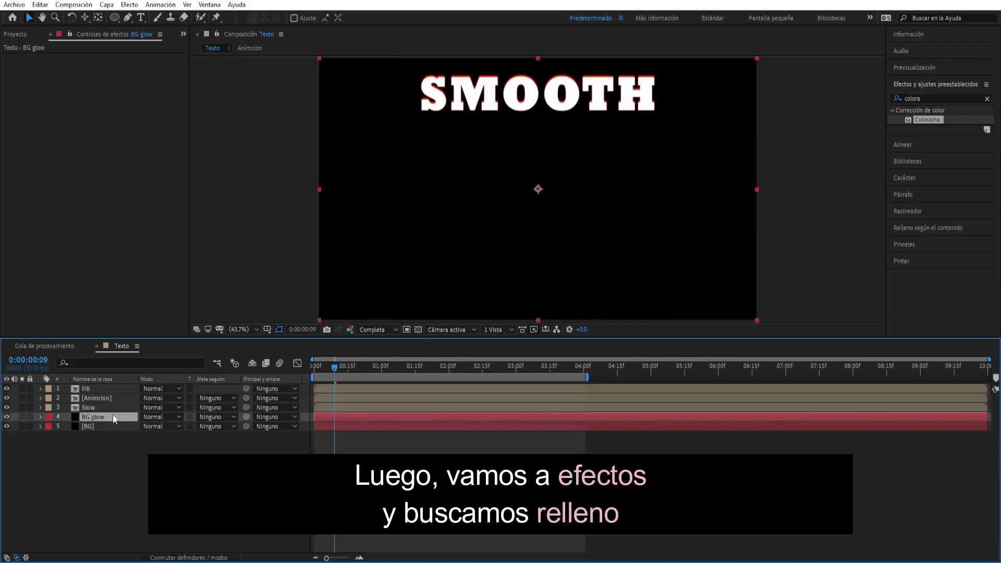
Apply the Relleno effect to the BG glow layer.
click(988, 99)
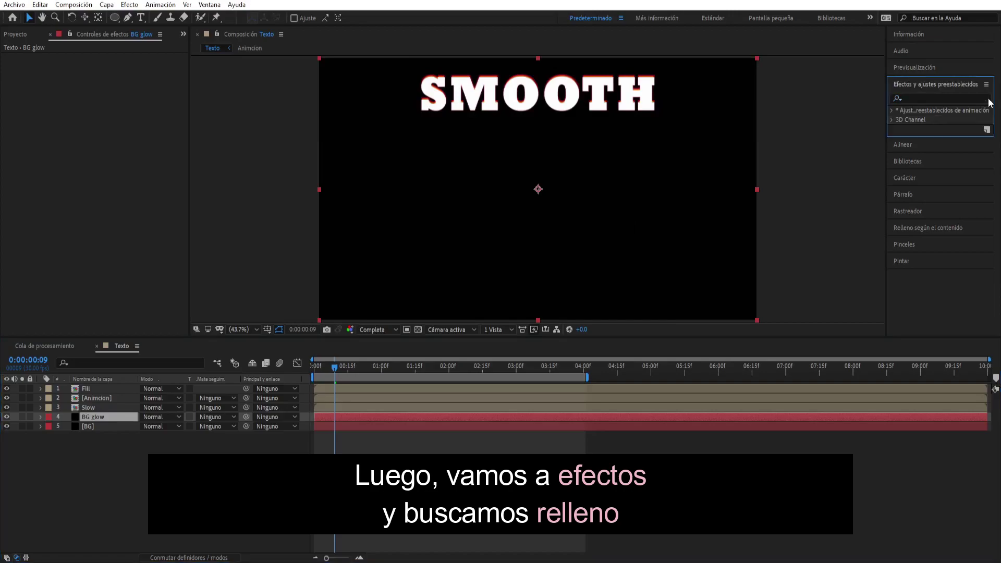
click(973, 99)
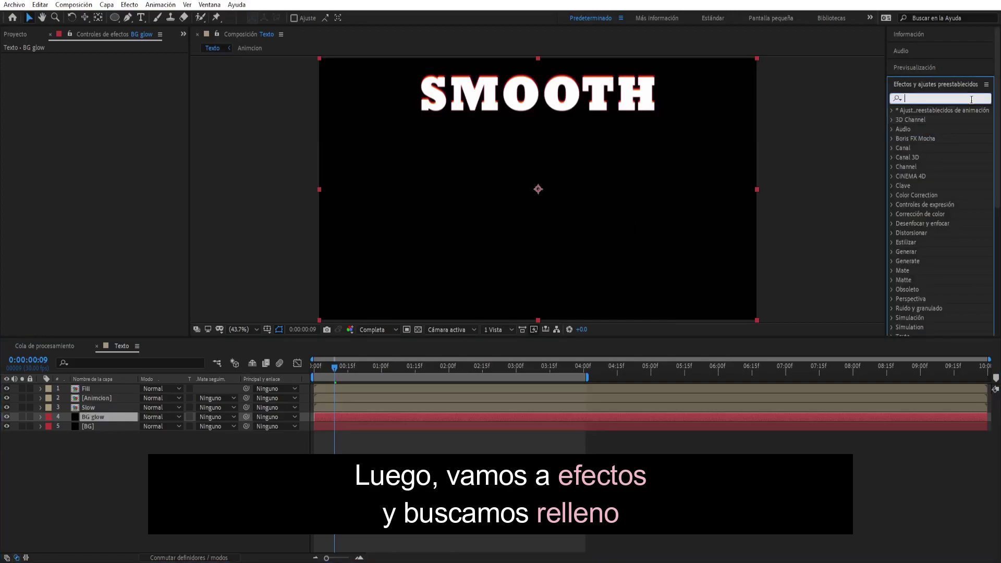
text(Relle)
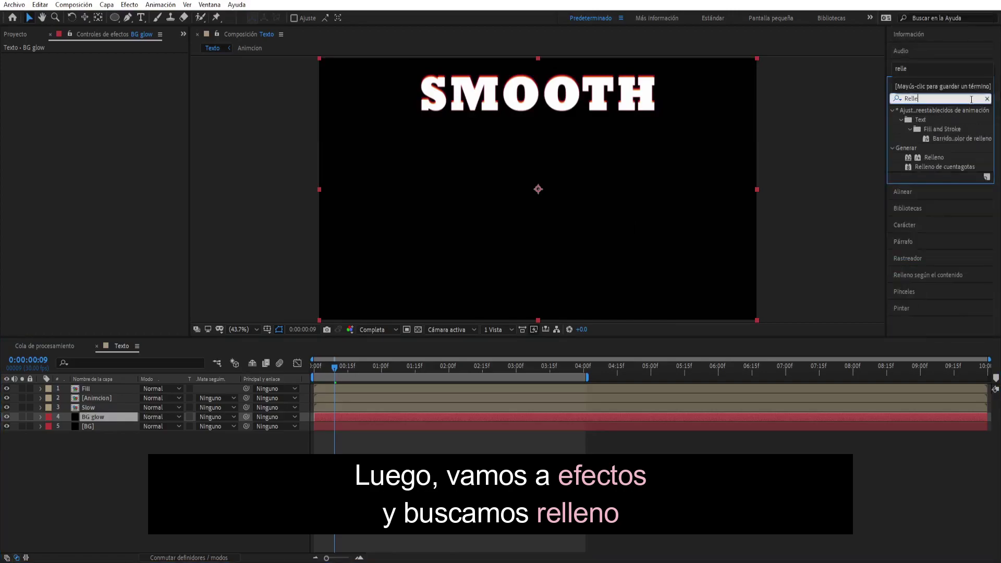
click(423, 366)
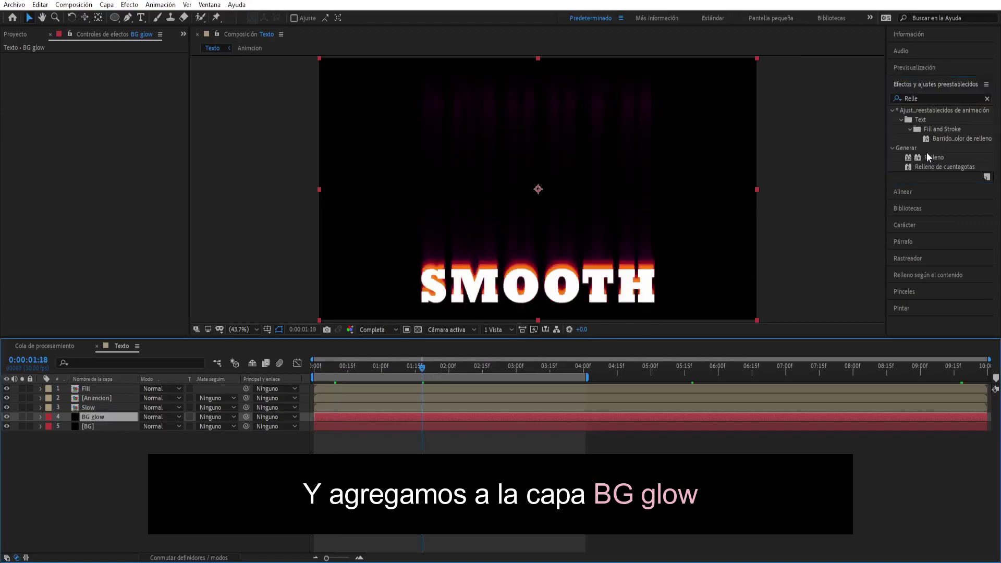
drag(927, 154, 100, 420)
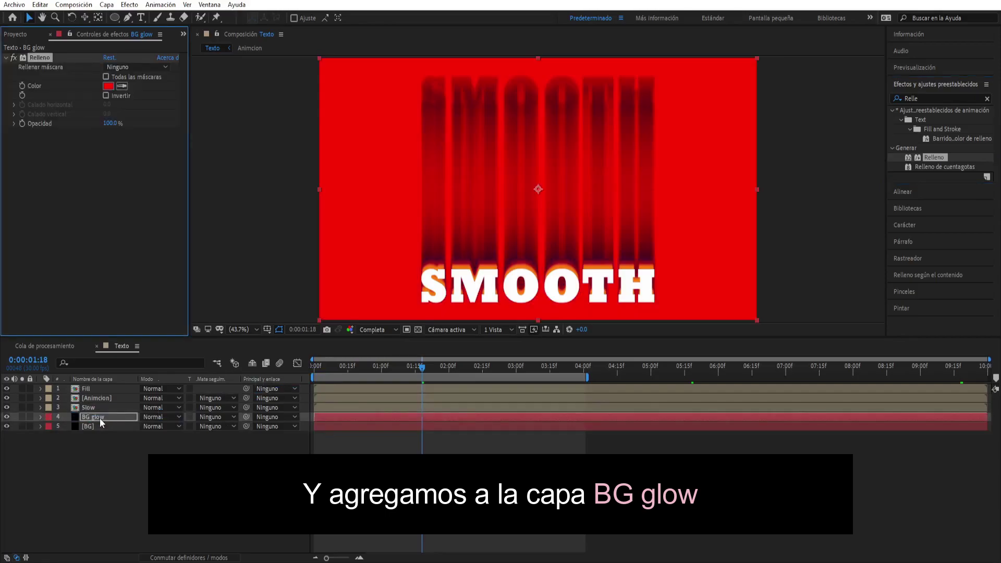
Set the Relleno fill colour to a very dark purple, about 25001F.
click(122, 86)
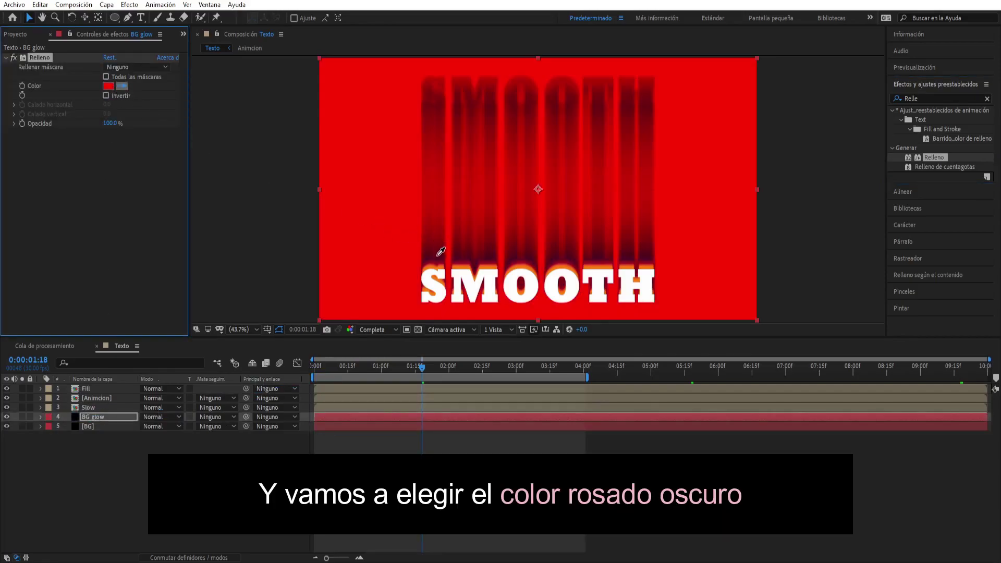
click(436, 254)
click(107, 87)
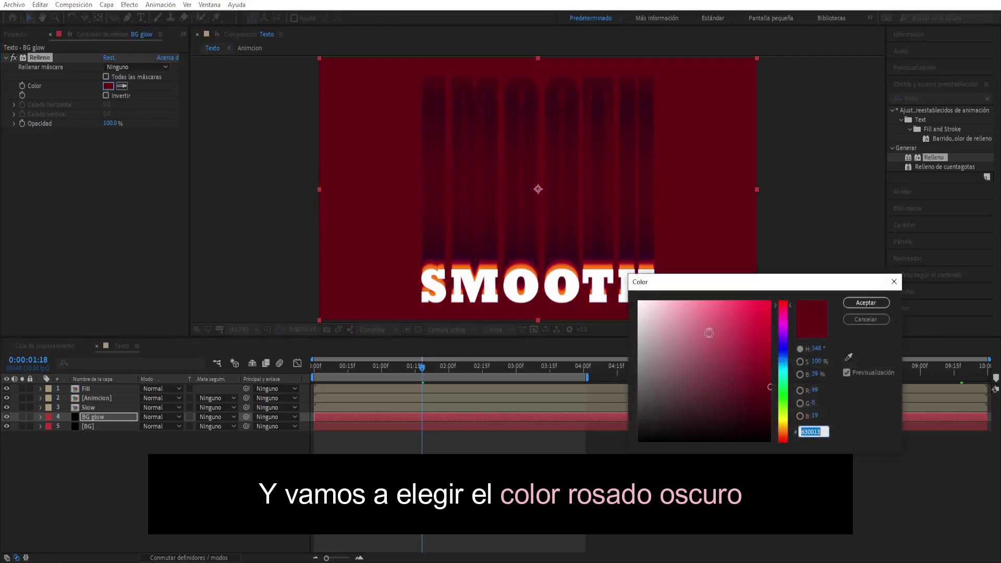
click(785, 338)
drag(785, 337, 785, 334)
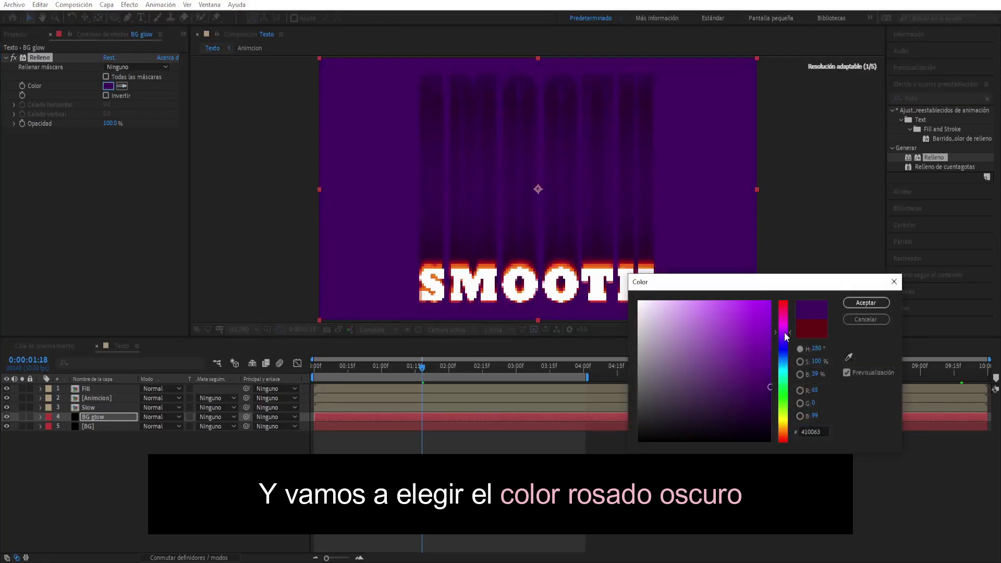
click(849, 358)
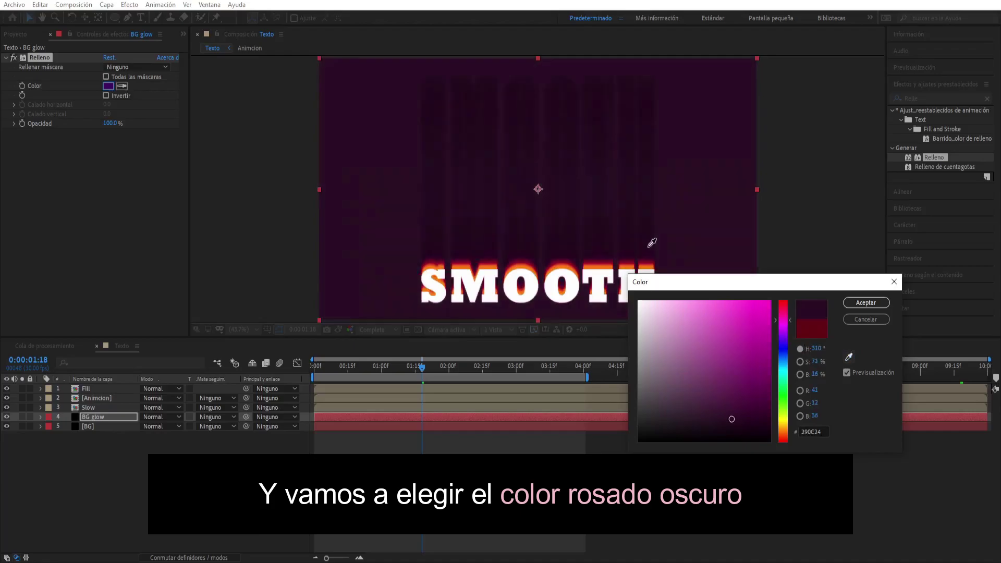
click(652, 241)
mouse_move(751, 423)
mouse_down()
mouse_move(757, 412)
mouse_move(771, 421)
mouse_up()
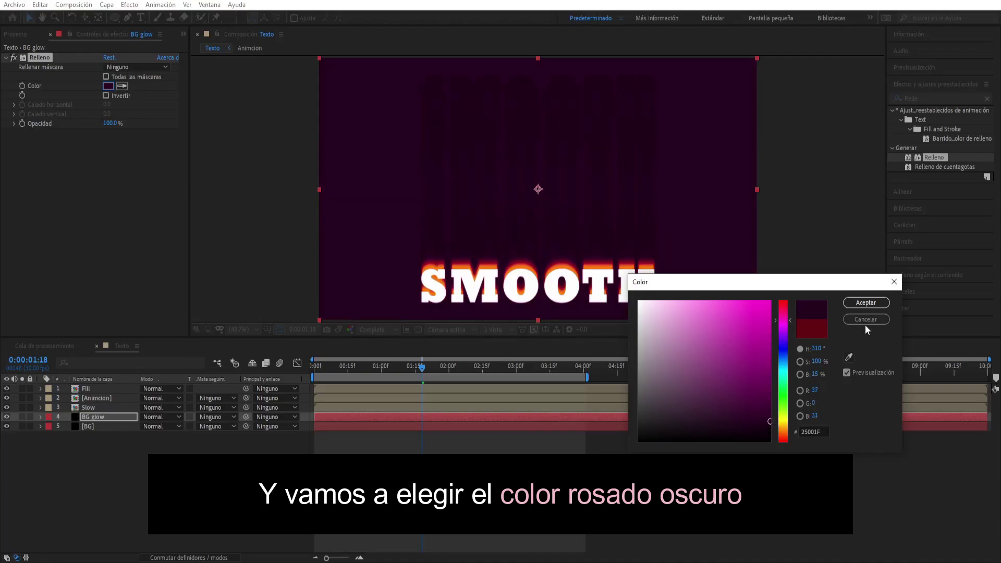
click(862, 305)
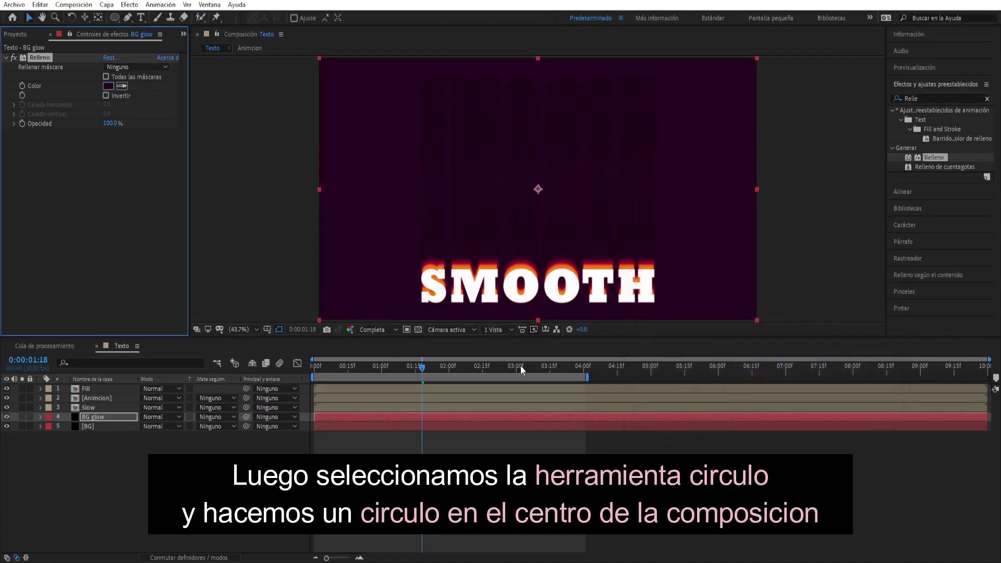
Draw an elliptical mask over the centre of BG glow at 0:00:03:14.
click(513, 368)
drag(513, 372, 547, 375)
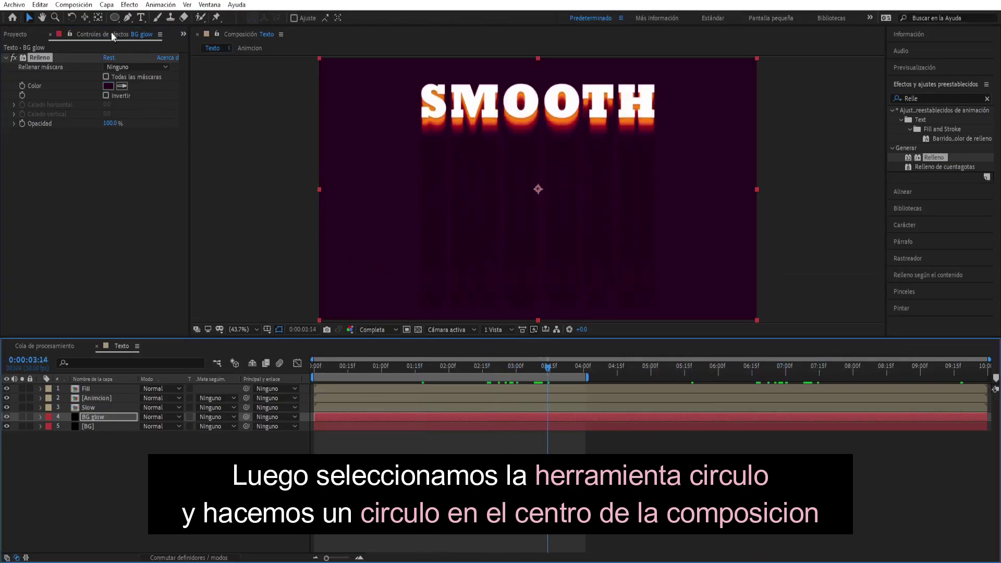
click(115, 19)
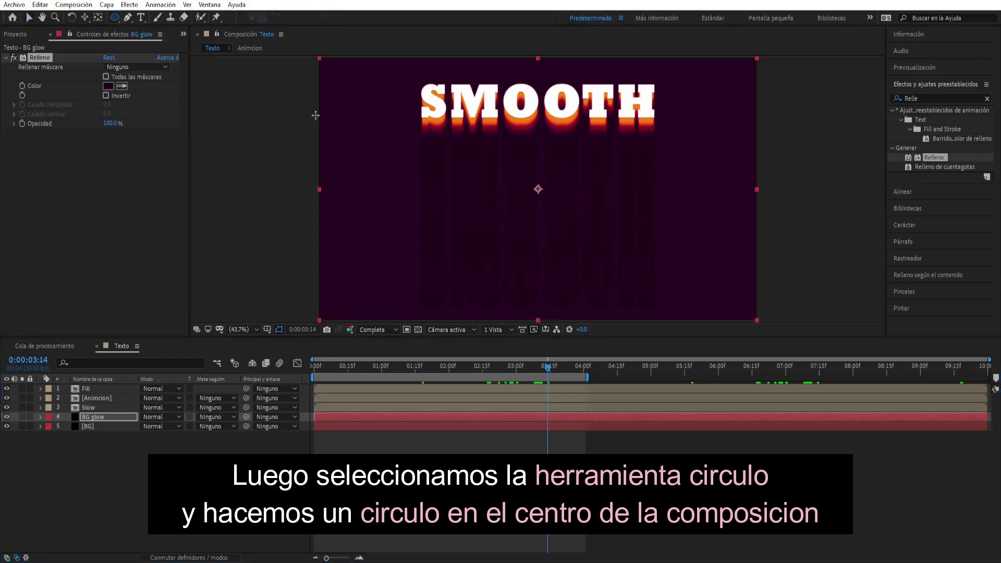
drag(415, 121, 657, 319)
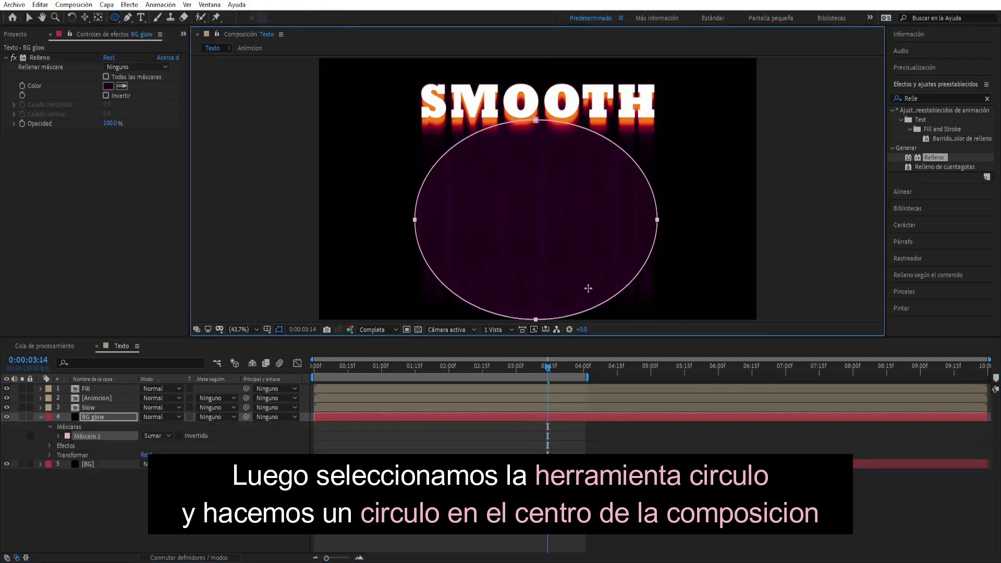
click(29, 18)
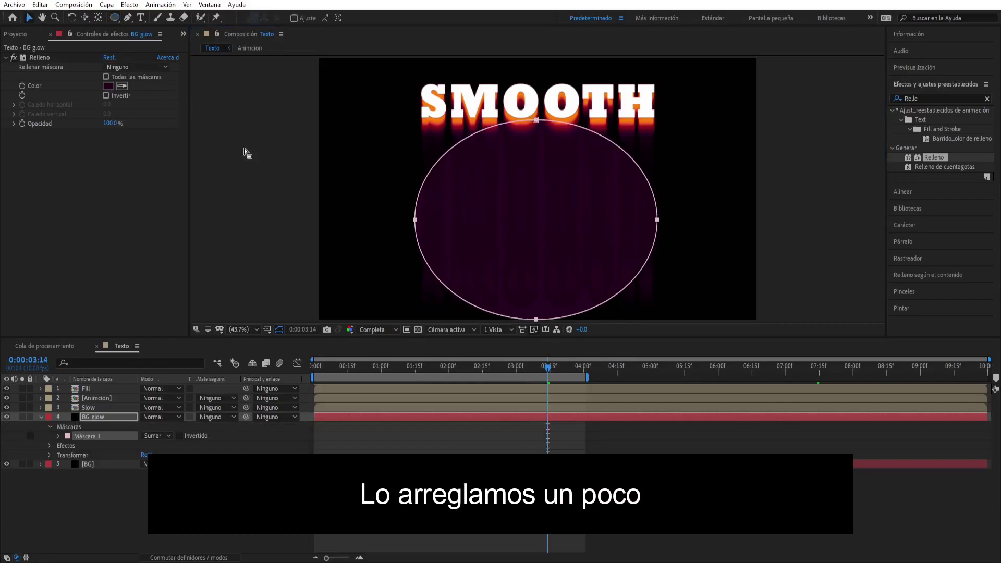
click(553, 226)
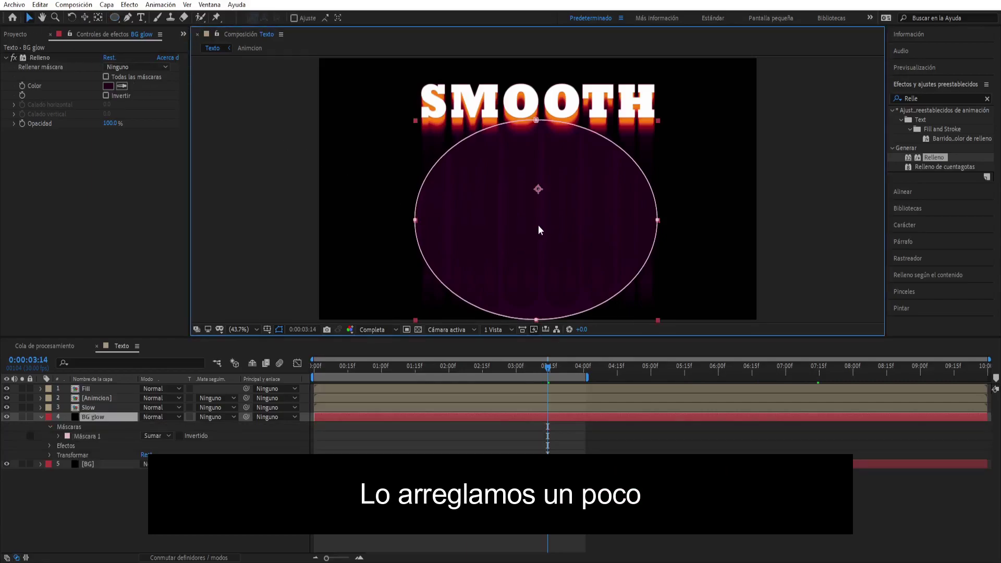
drag(539, 226, 539, 210)
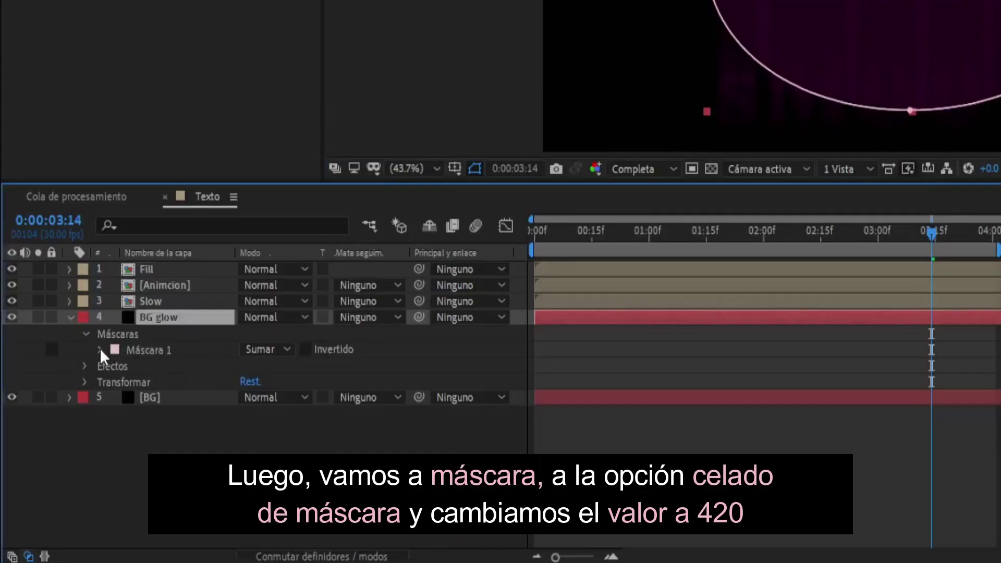
Feather the BG glow mask to 420 pixels and move the time back to about 02:16.
click(58, 436)
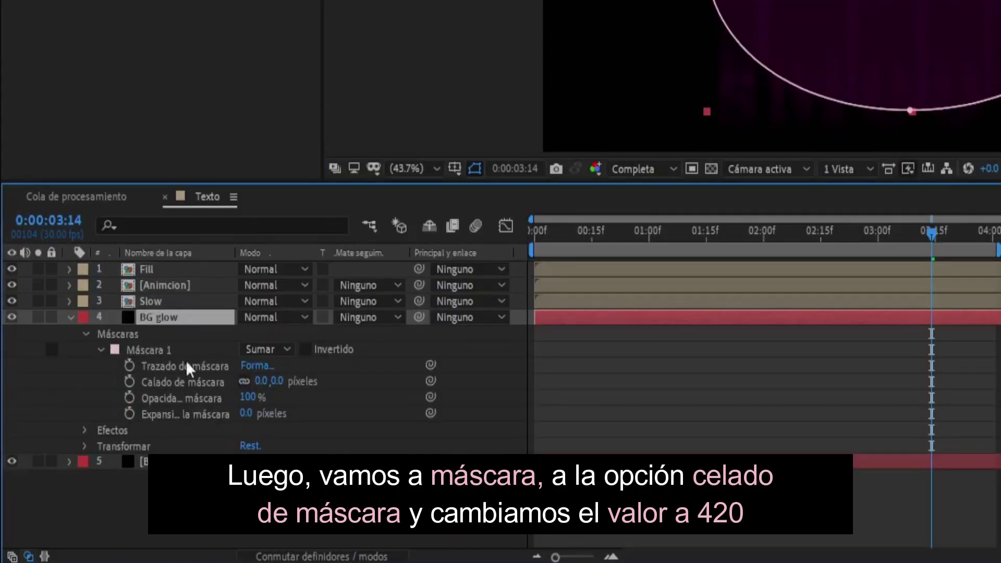
click(261, 381)
text(420)
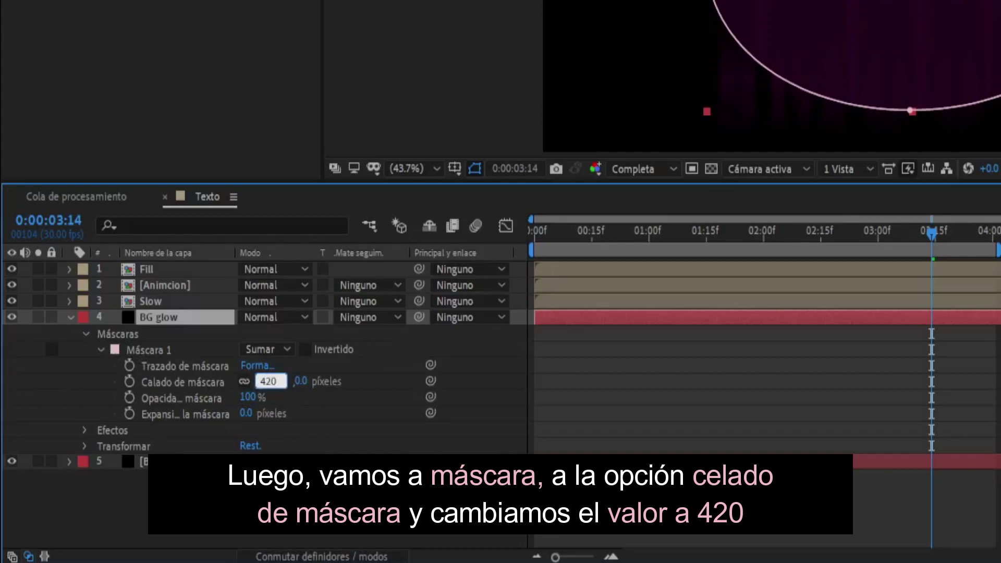
key(Return)
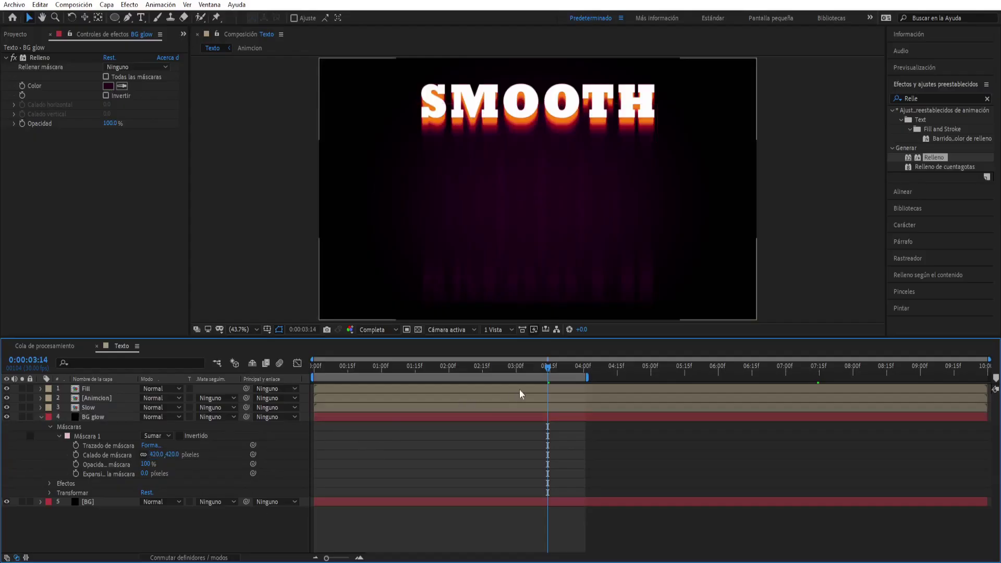
mouse_move(535, 372)
mouse_down()
mouse_move(467, 372)
mouse_move(478, 377)
mouse_up()
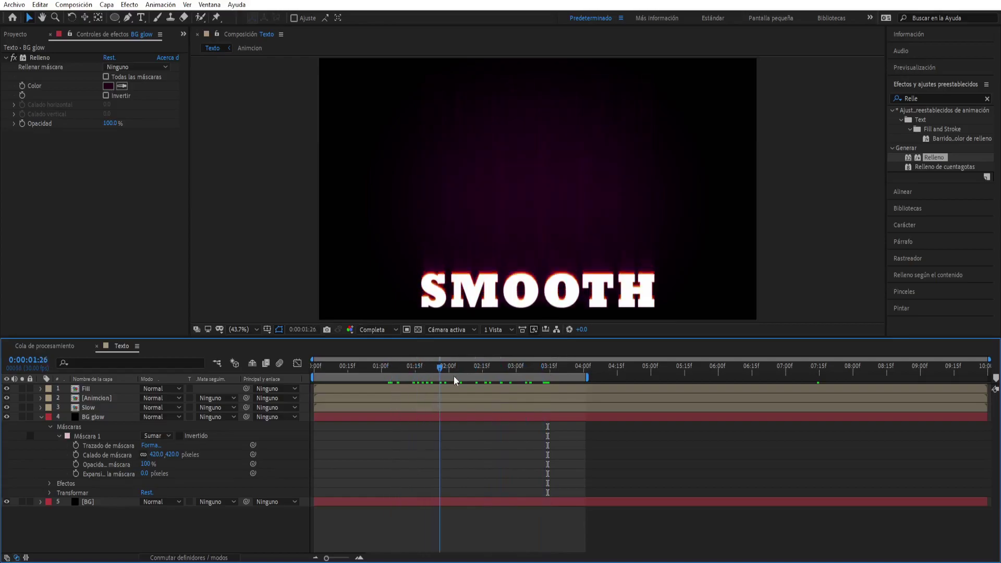
click(42, 416)
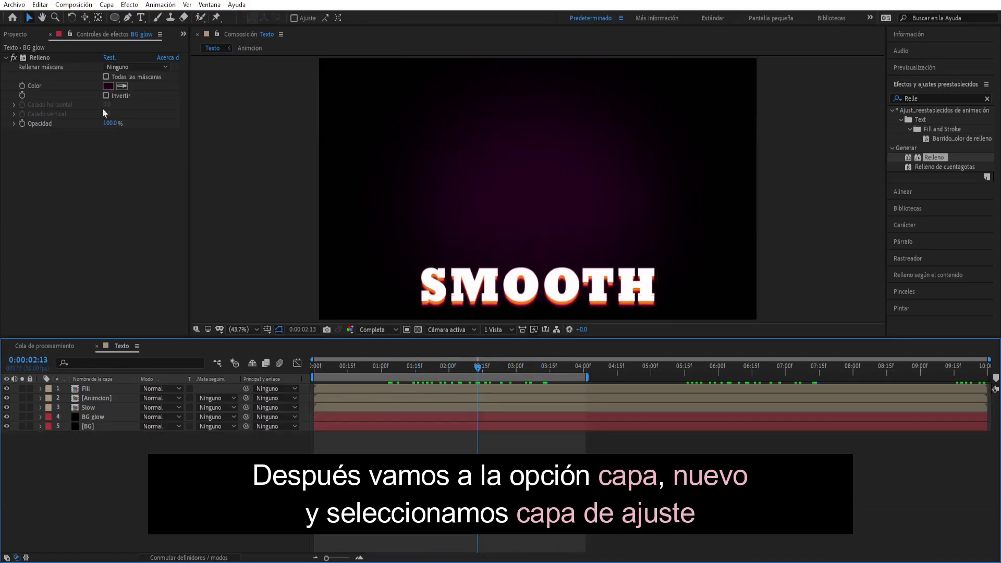
Create a new adjustment layer and search the effects for 'Respla'.
click(108, 5)
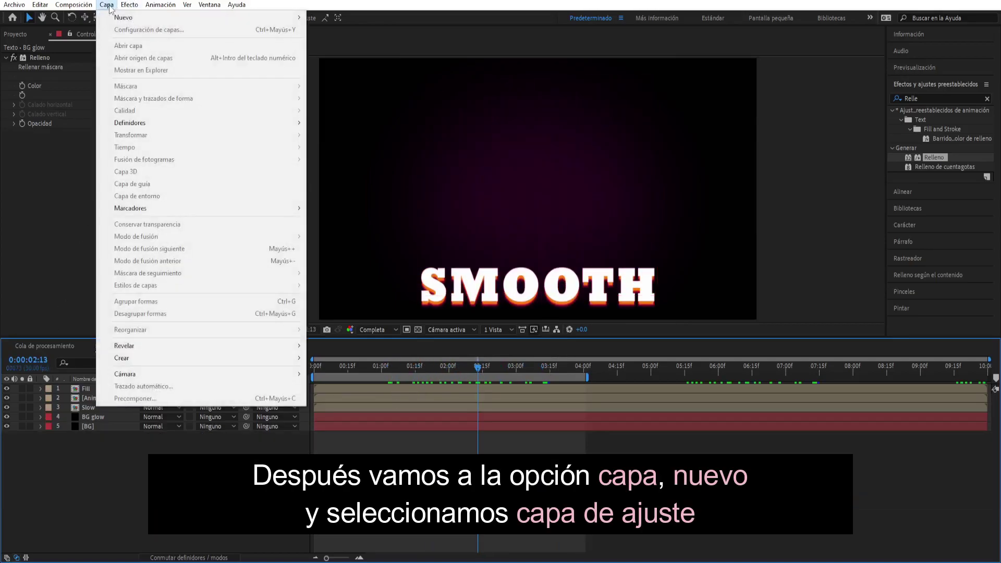
mouse_move(131, 17)
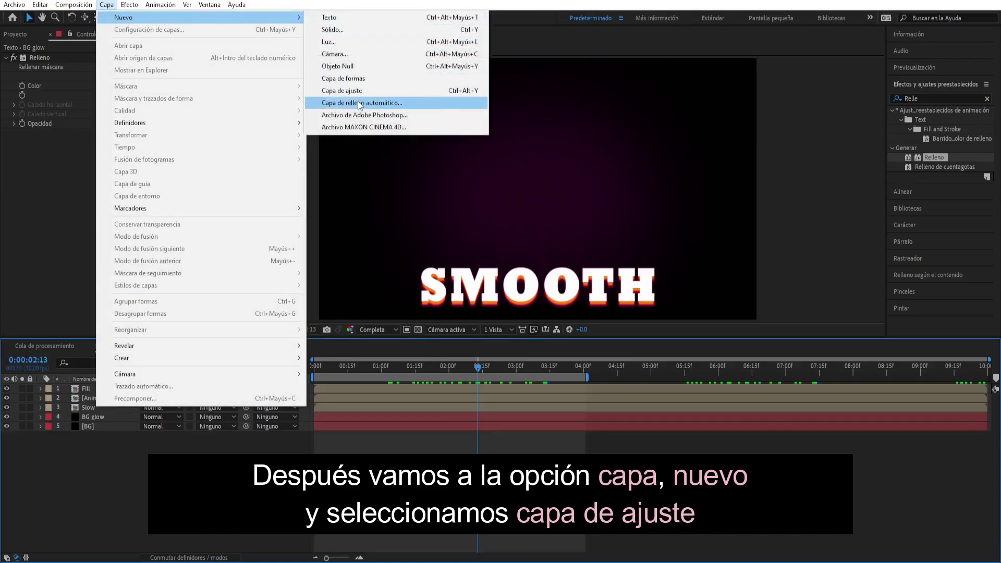
click(342, 92)
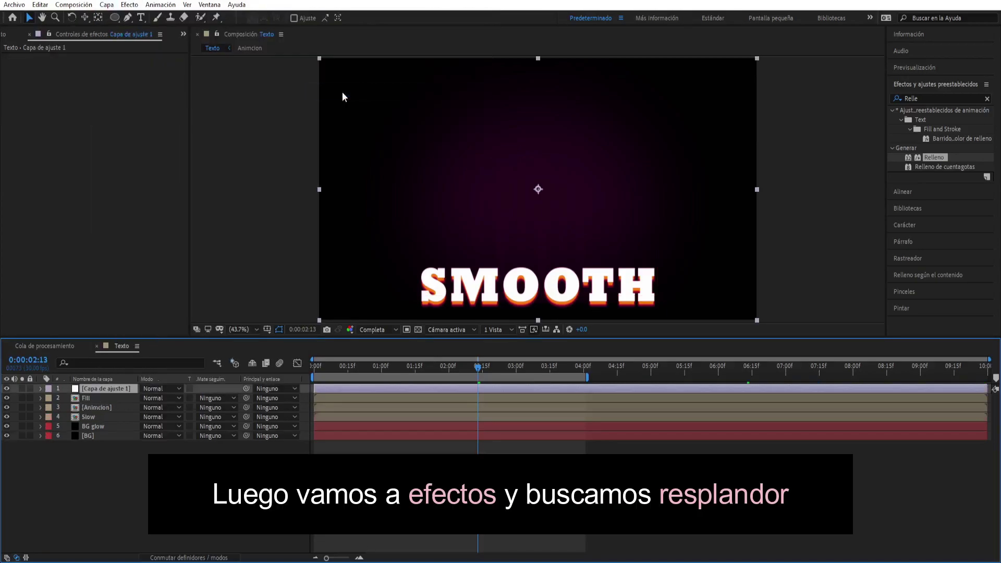
double_click(906, 98)
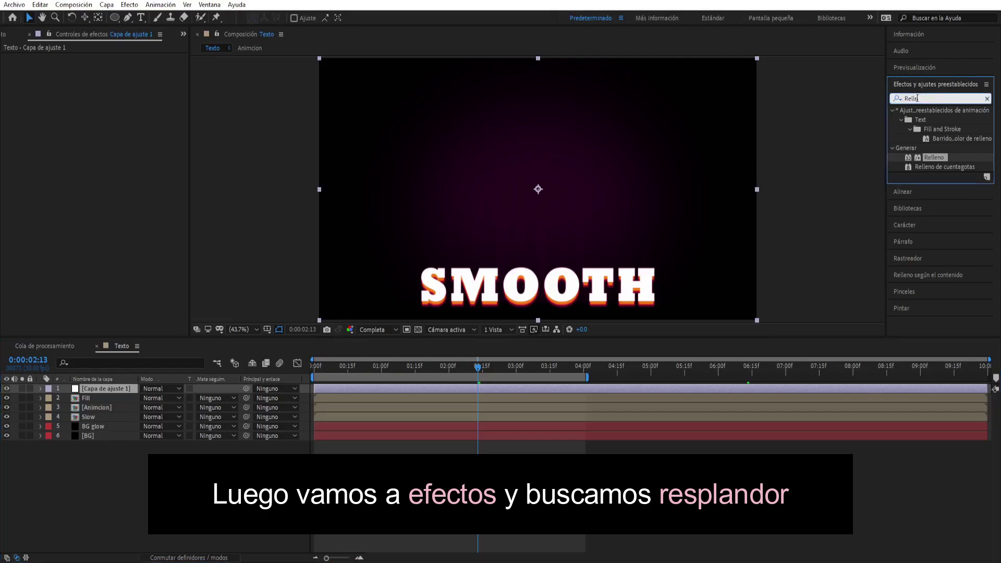
text(Resp)
text(la)
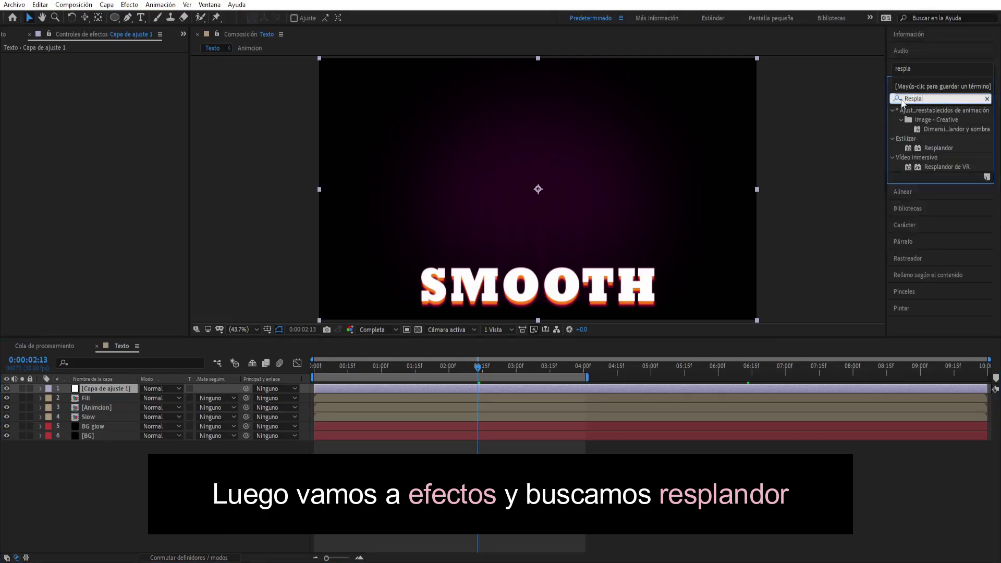
Apply Resplandor to Capa de ajuste 1 with threshold 40%, radius 80 and intensity 0.5.
click(940, 148)
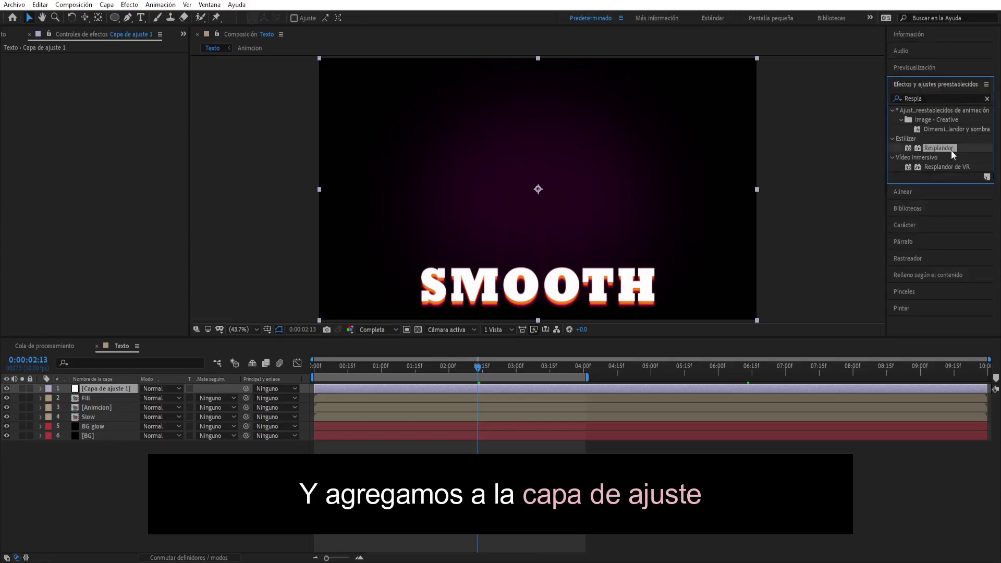
drag(947, 149, 106, 389)
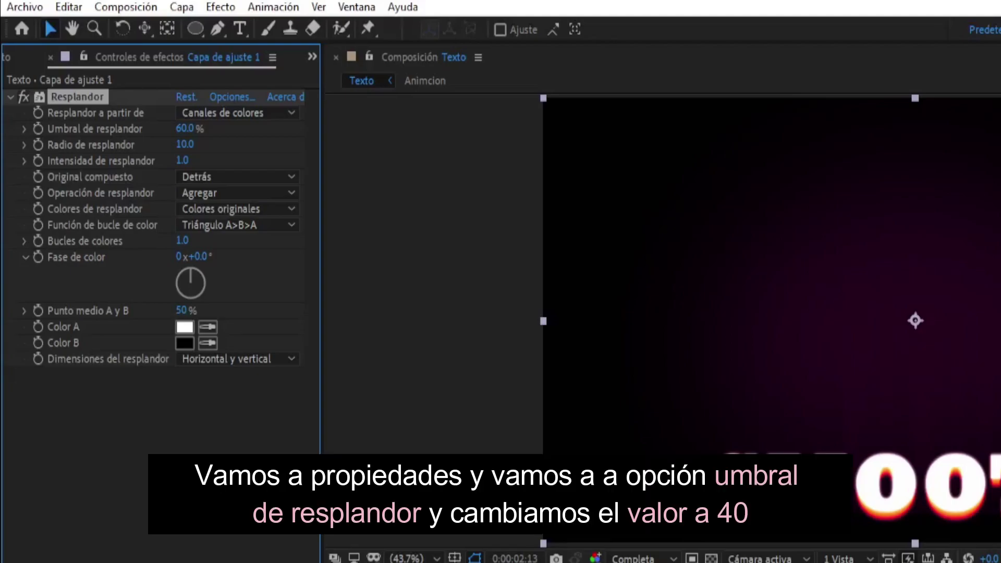
click(186, 131)
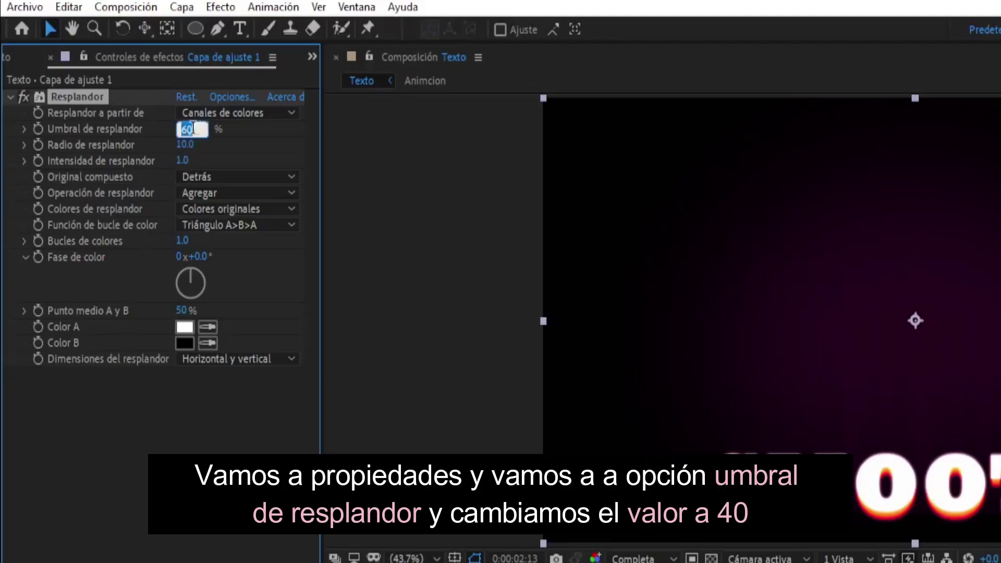
text(40)
click(240, 140)
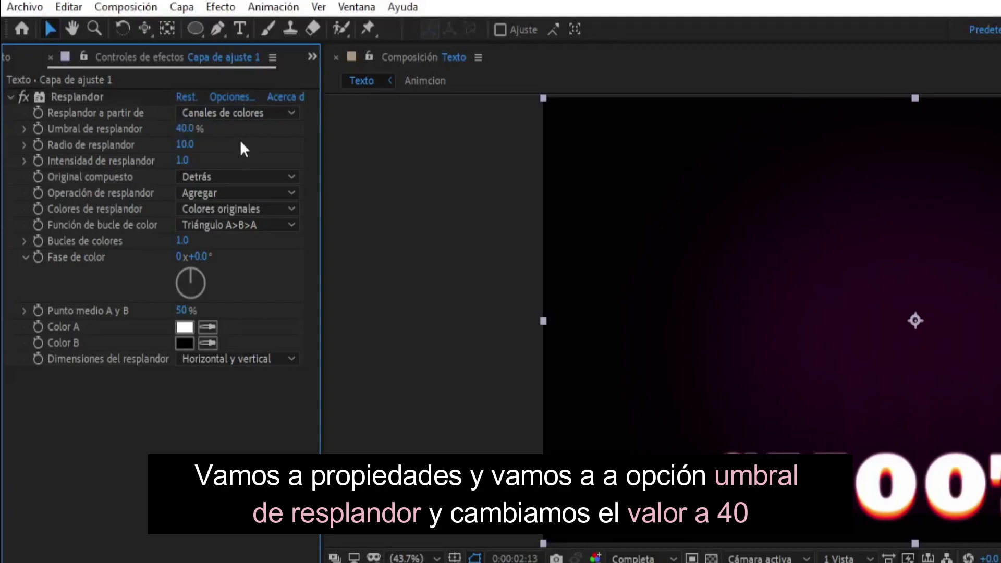
click(183, 145)
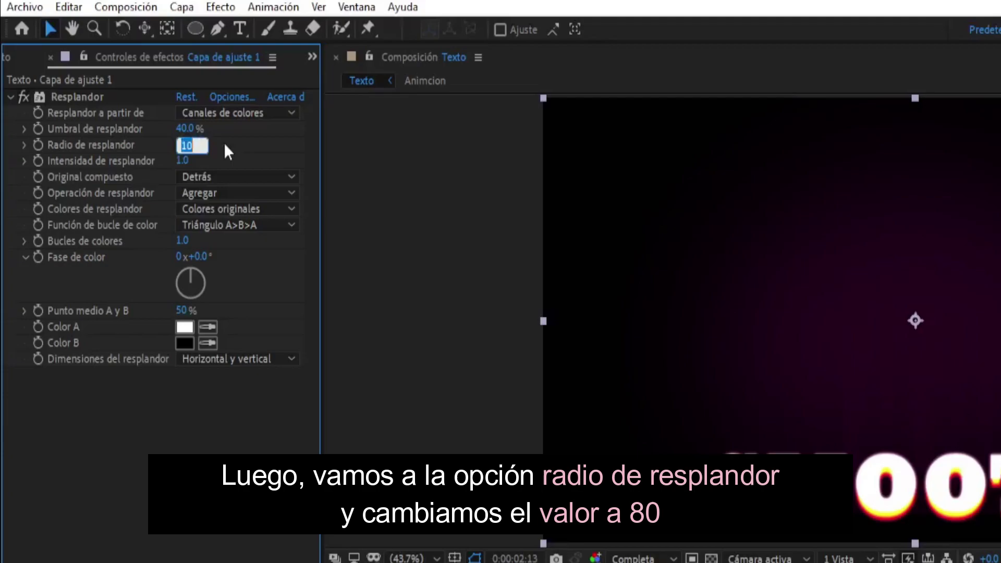
text(80)
key(Return)
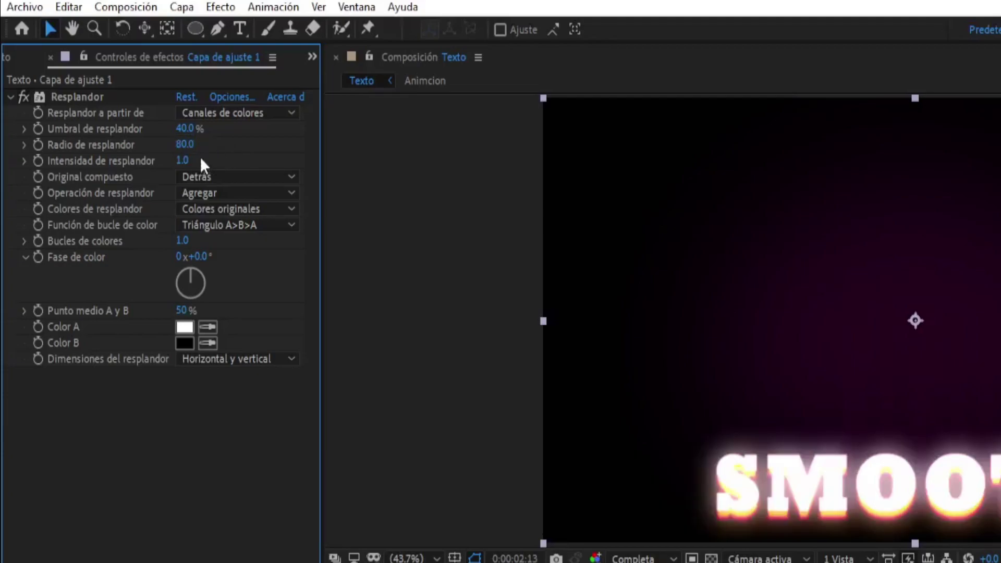
click(184, 161)
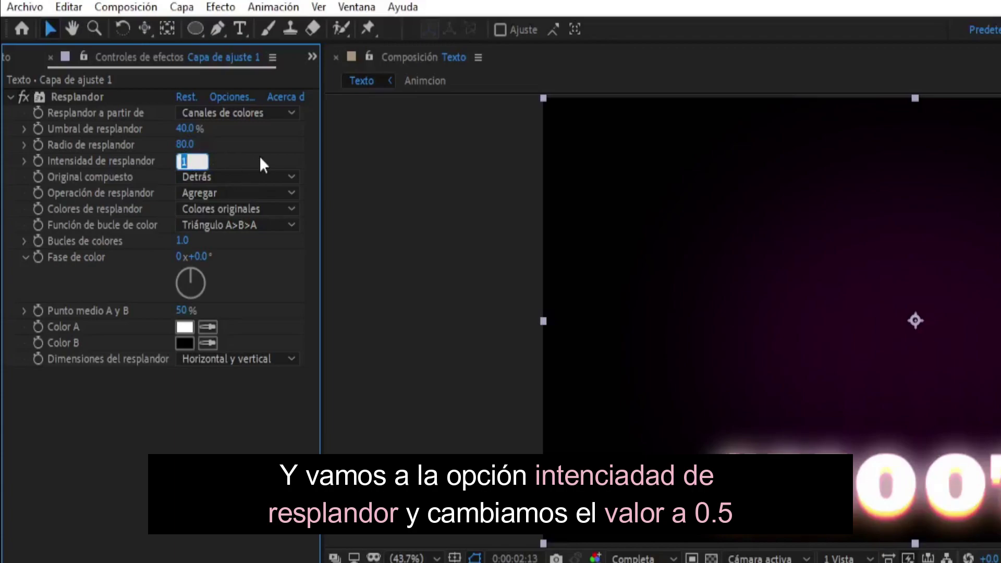
text(0.5)
key(Return)
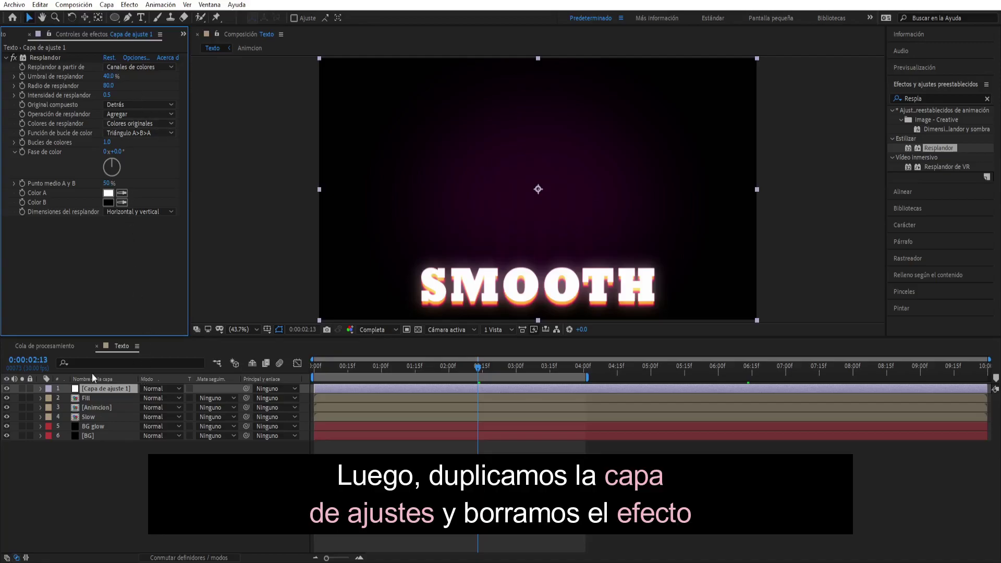
Duplicate the adjustment layer and delete the Resplandor effect from the copy.
click(106, 388)
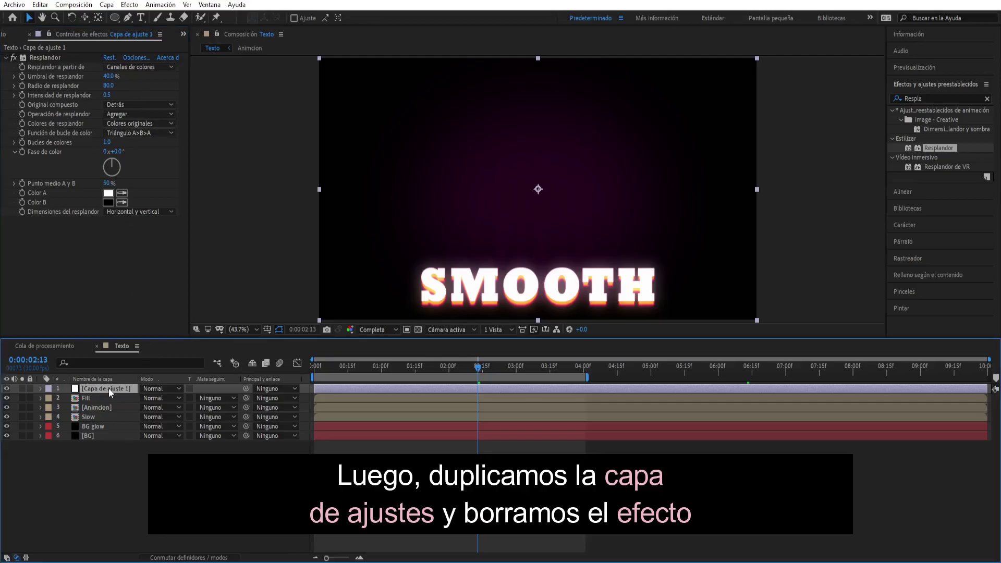
key(ctrl+d)
click(62, 56)
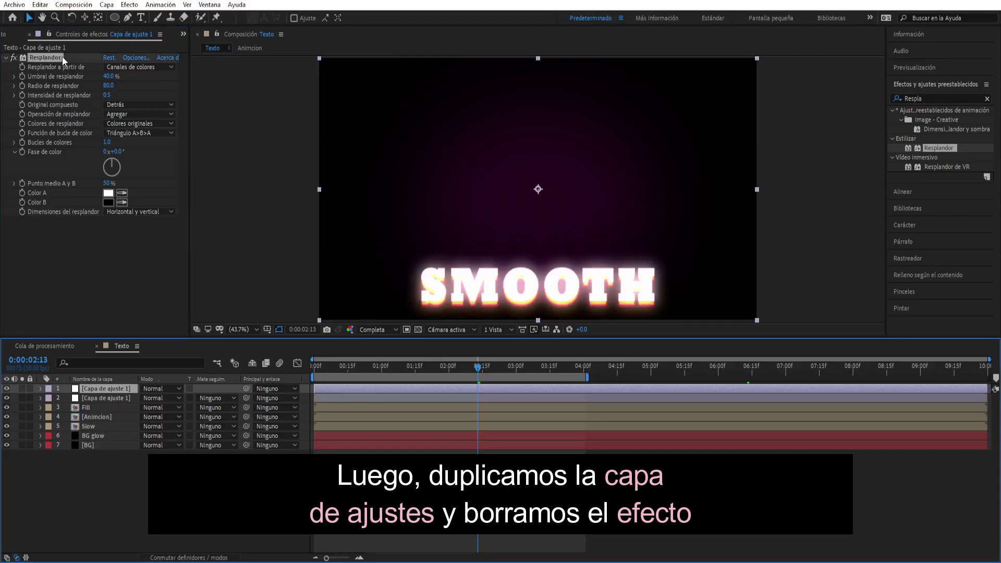
key(Delete)
Apply the Ruido effect to the top adjustment layer with a 20% noise level.
click(120, 389)
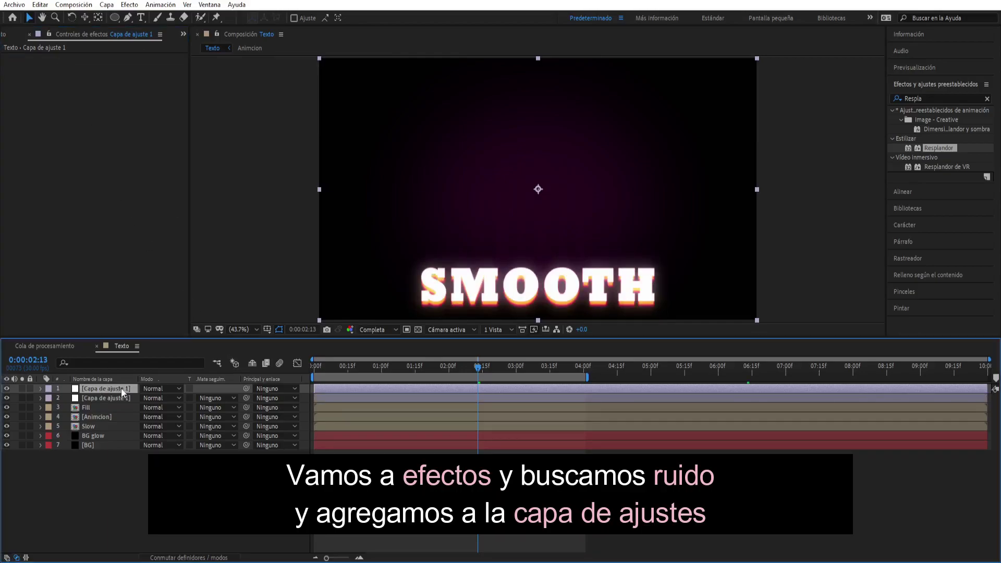
click(904, 98)
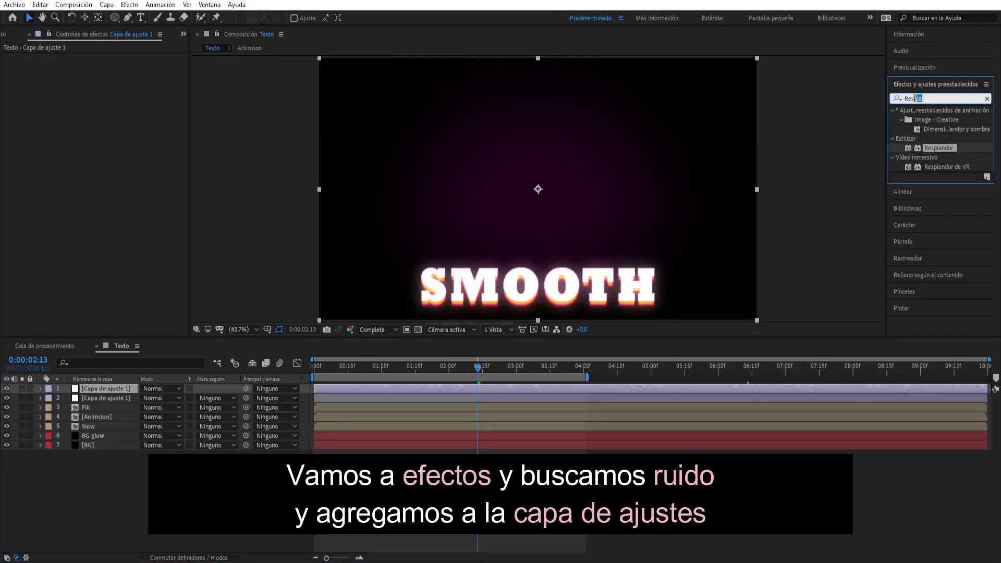
text(Ruido)
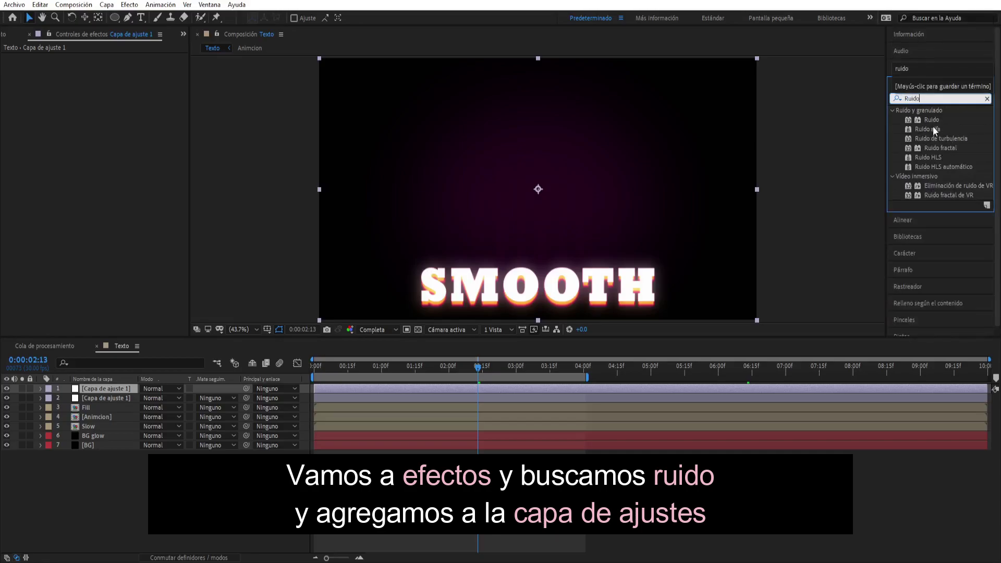
click(931, 120)
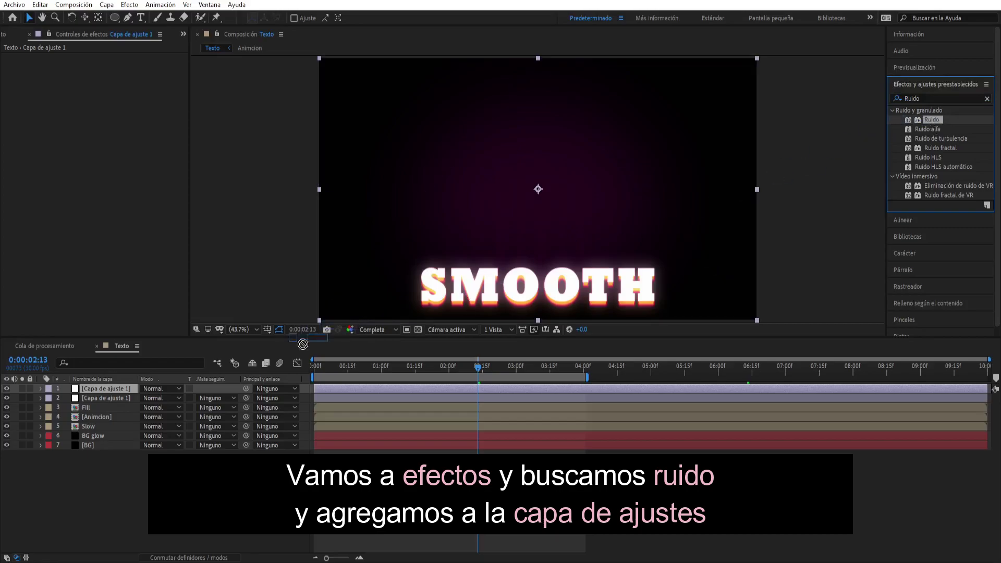
drag(931, 120, 130, 388)
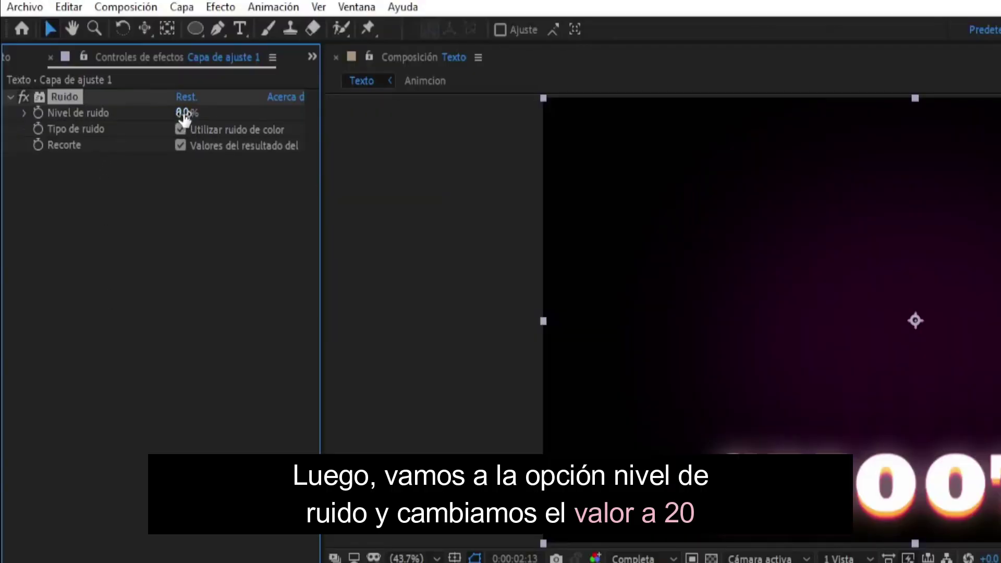
click(184, 114)
text(20)
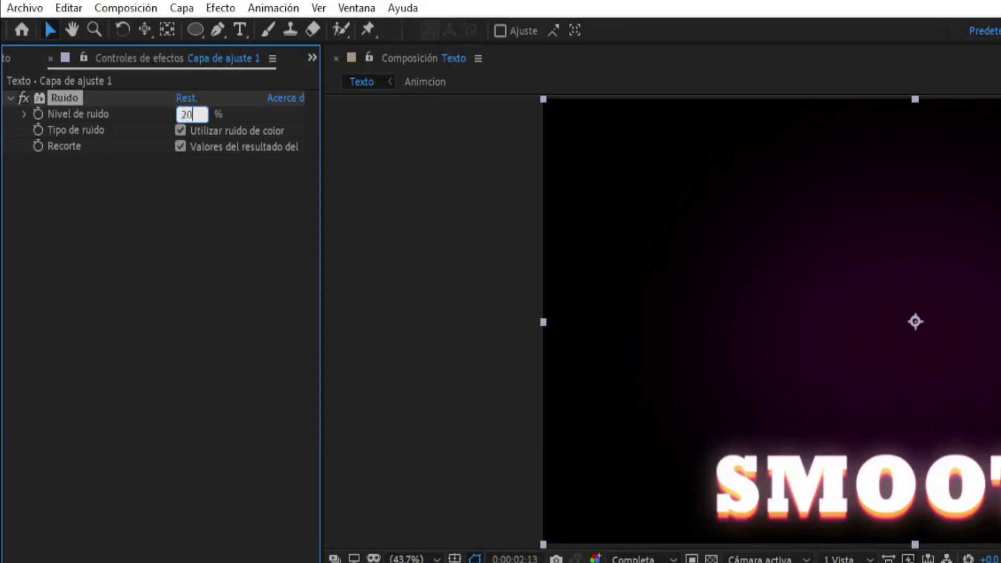
key(Return)
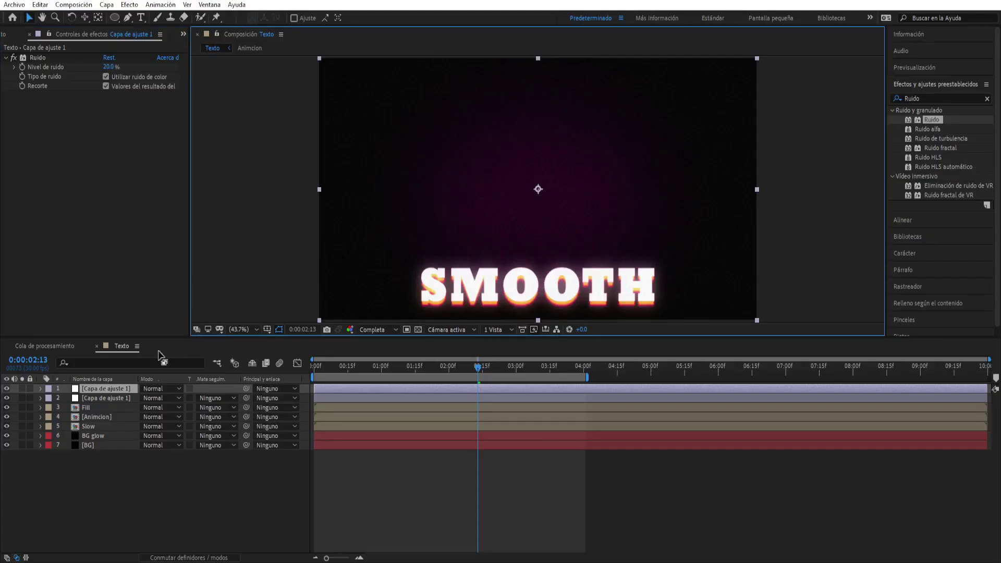
Rename the glow adjustment layer Glow and the top noise layer Noise.
click(118, 398)
key(Return)
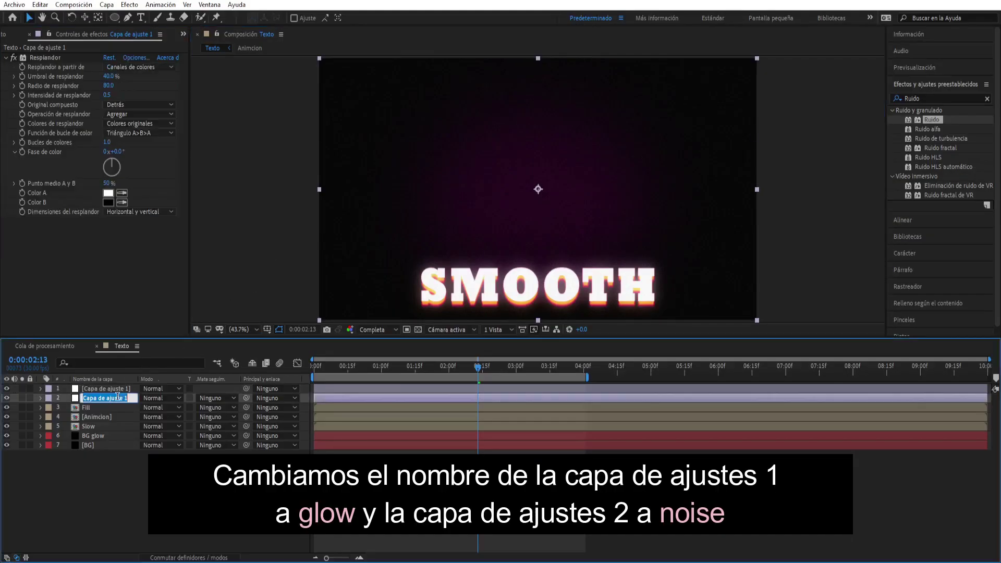
text(Glo)
text(w)
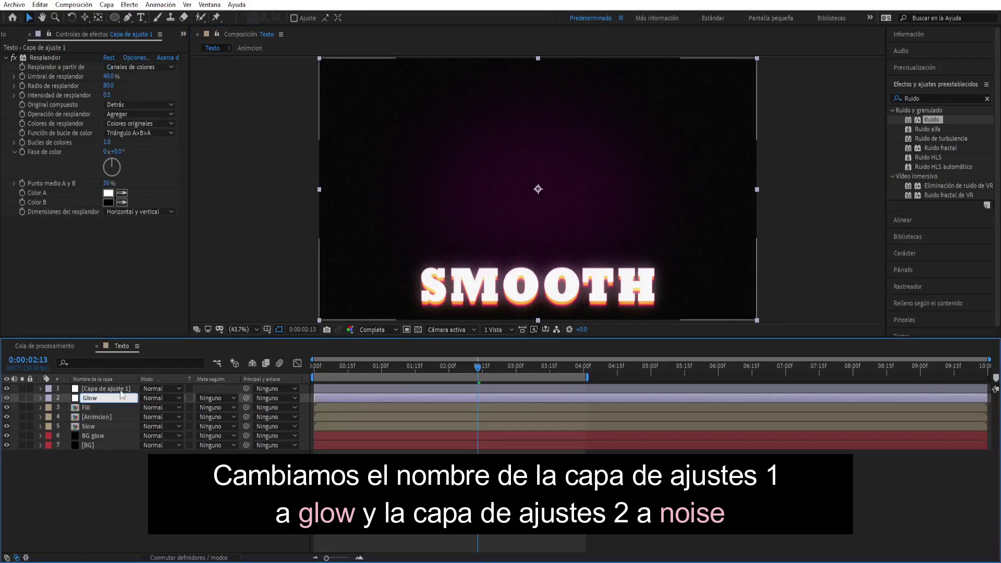
click(120, 389)
key(Return)
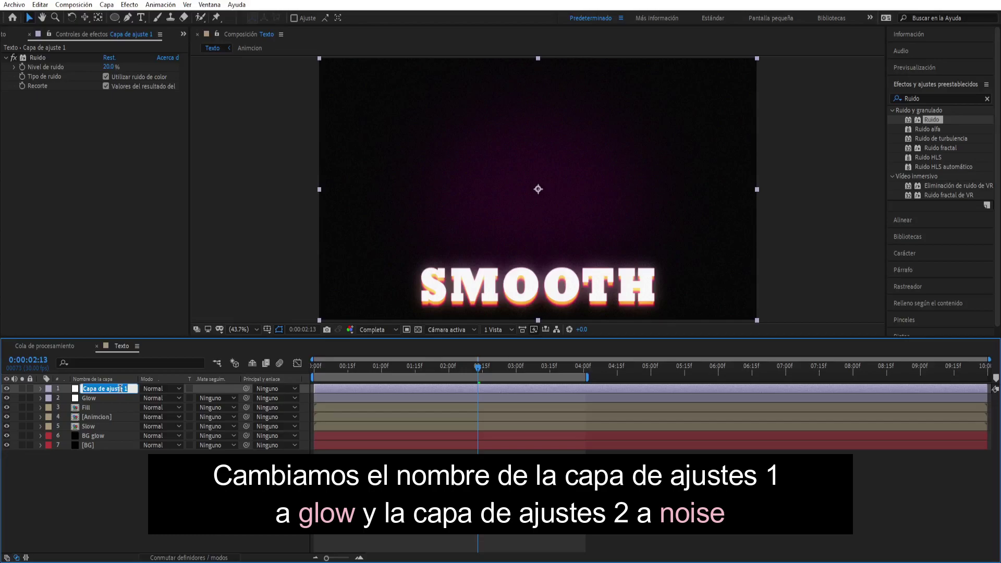
key(BackSpace)
text(Noi)
text(se)
key(Return)
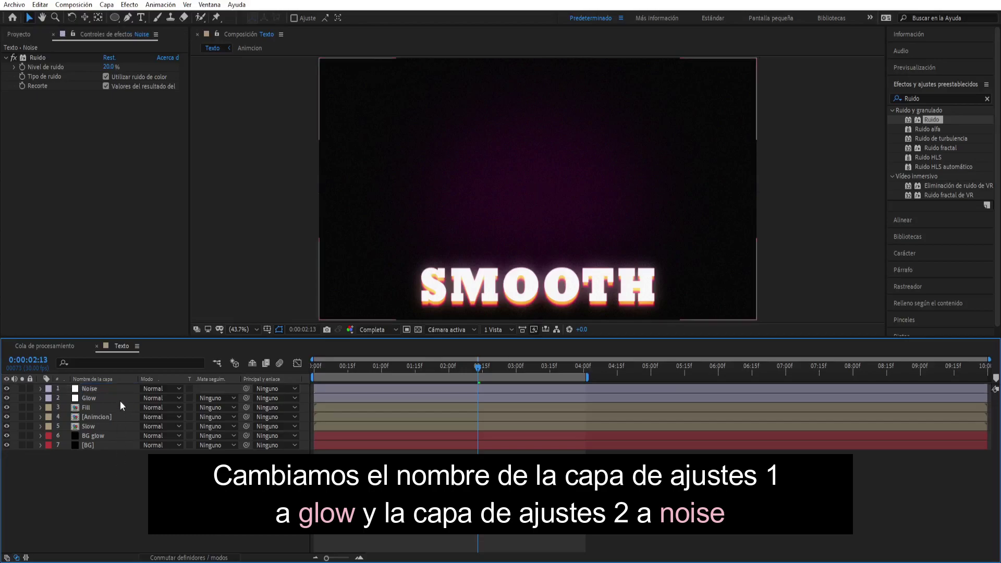
Duplicate Noise, delete Ruido from the copy and rename it Blur.
key(ctrl+d)
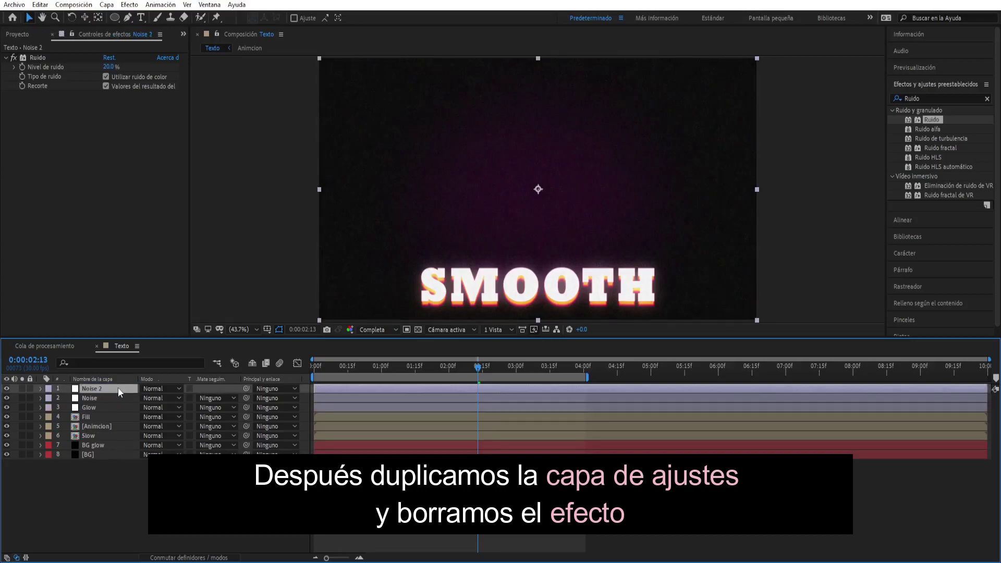
click(40, 58)
key(Delete)
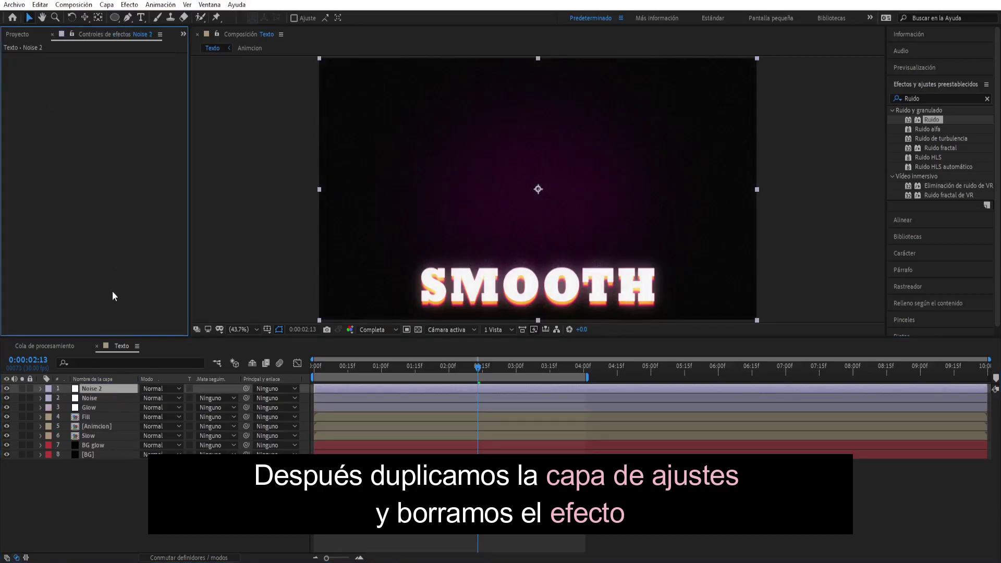
click(114, 388)
key(Return)
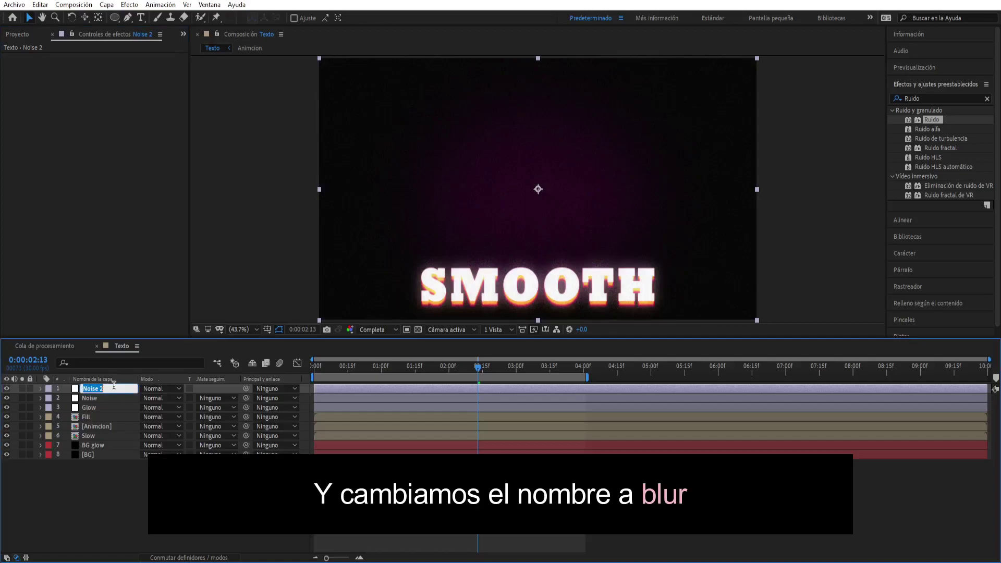
text(Blur)
key(Return)
Apply Desenfoque de cuadro rápido to Blur with radius 0.3 and Repetir píxeles del borde checked.
click(988, 99)
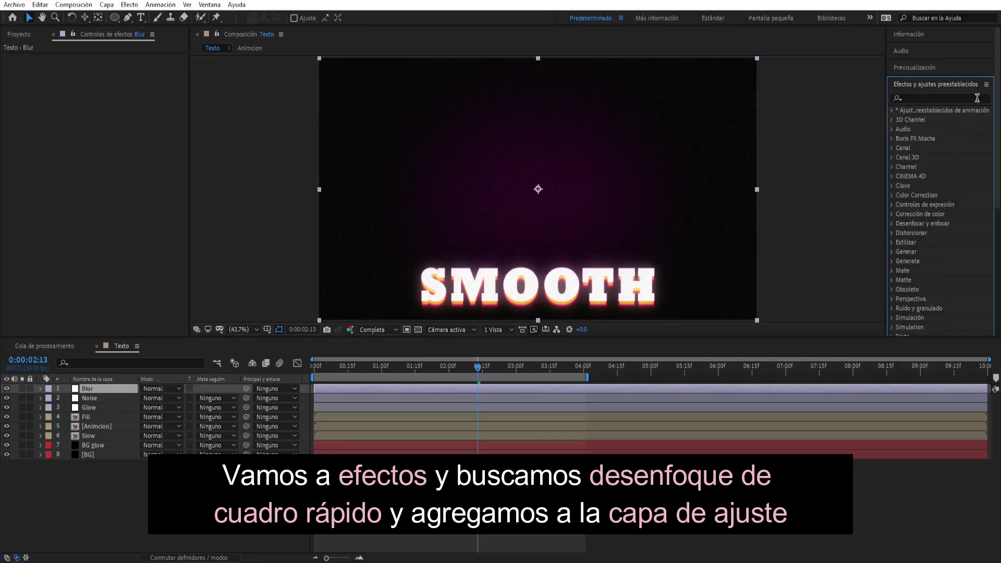
click(978, 98)
text(Desen)
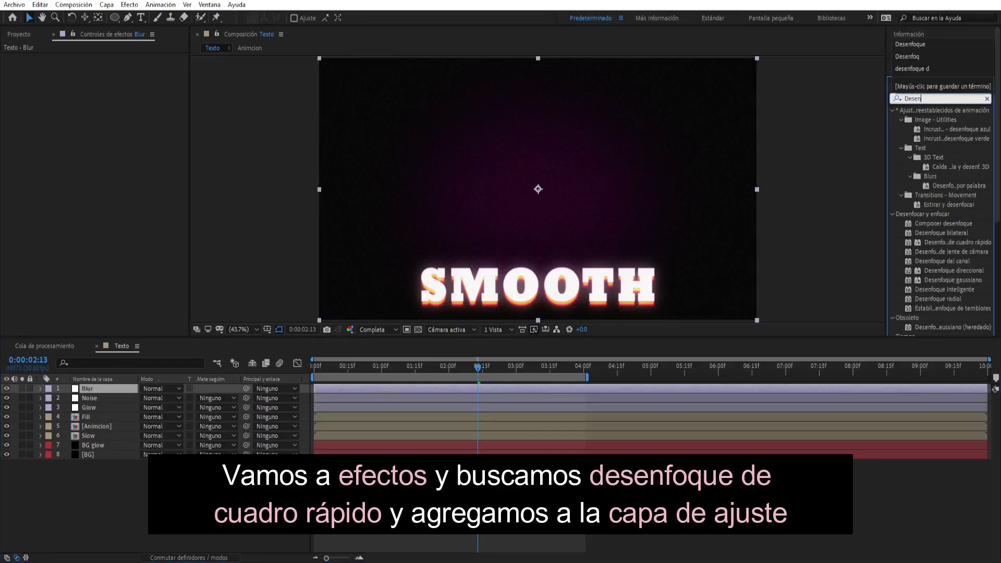
text(foque)
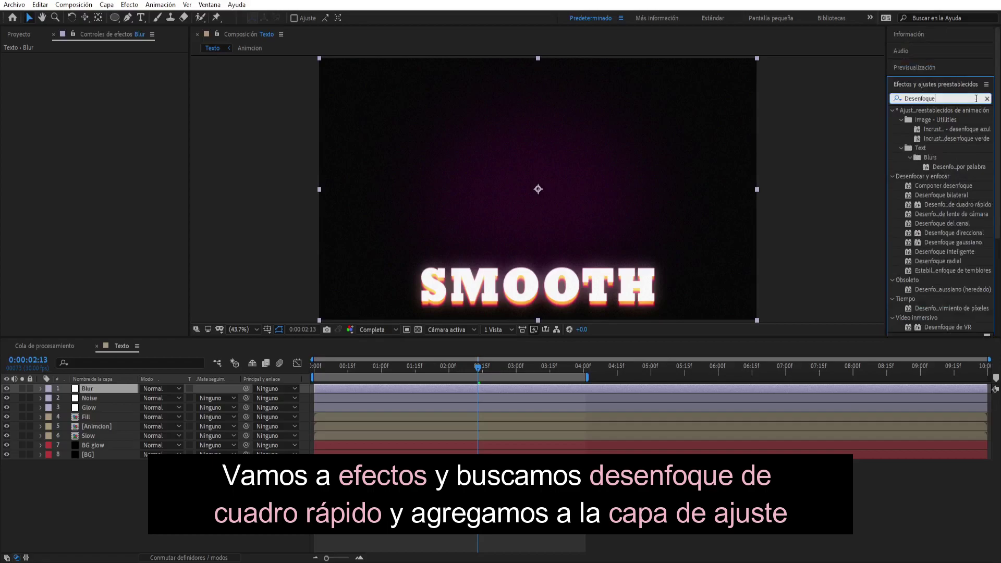
text( de)
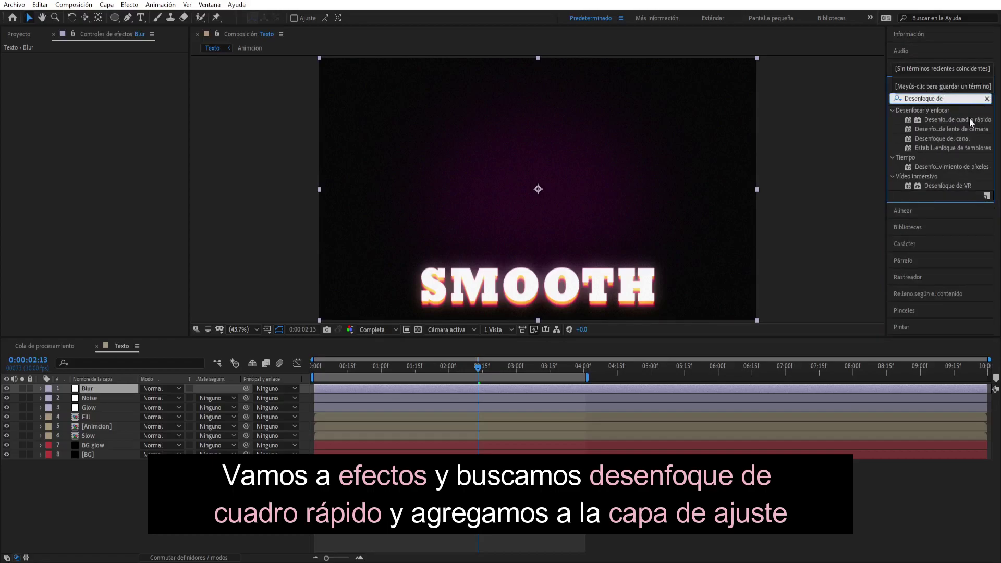
mouse_move(970, 120)
mouse_down()
mouse_move(168, 390)
mouse_move(118, 392)
mouse_up()
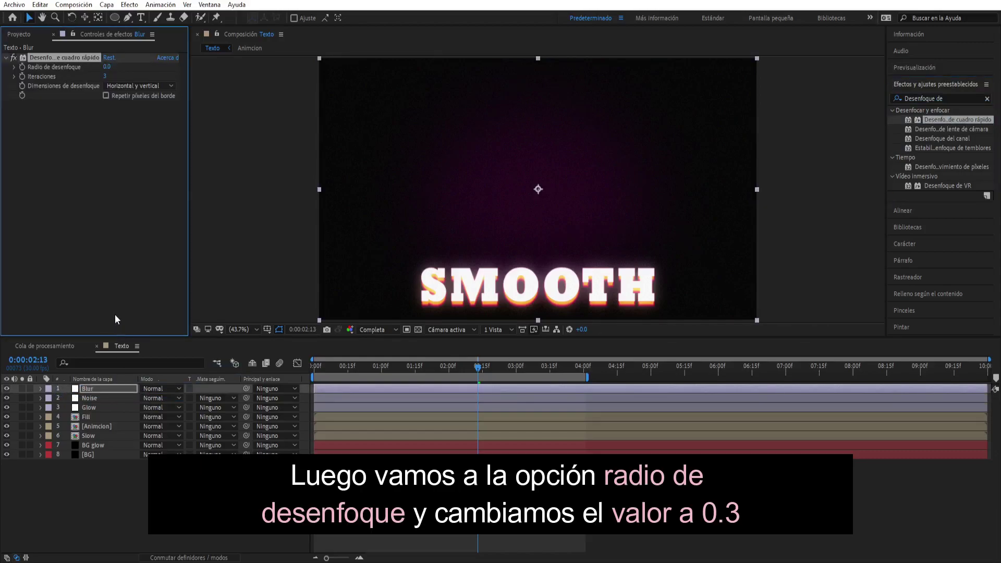
click(108, 67)
text(0.3)
click(139, 170)
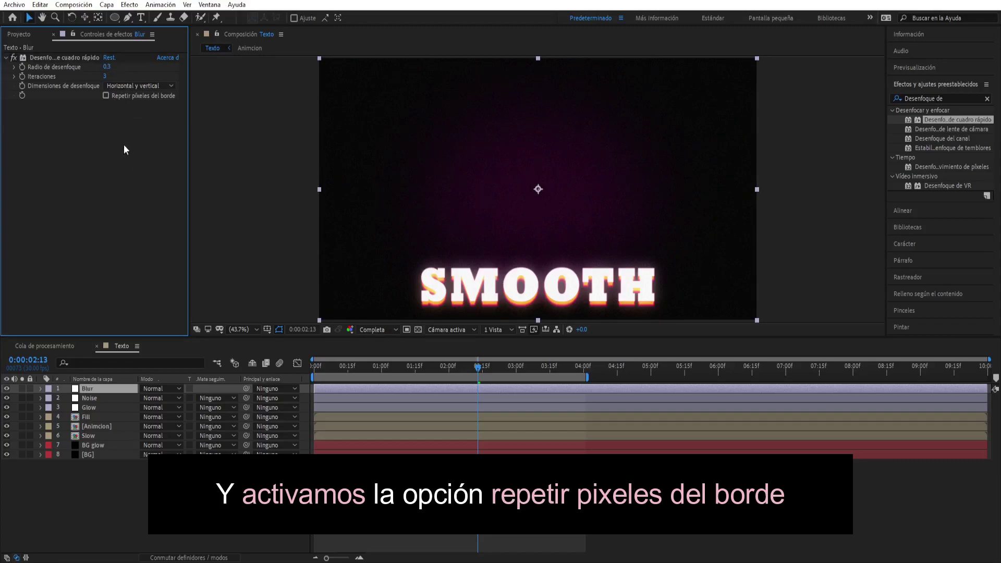
click(106, 95)
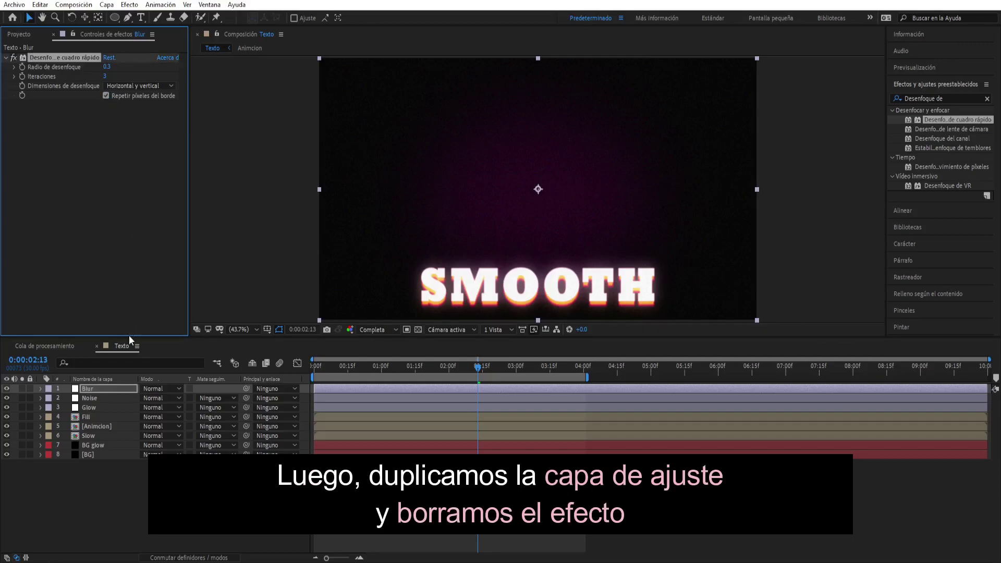
Duplicate the Blur layer, remove its blur effect, and rename the copy Curvas.
click(114, 391)
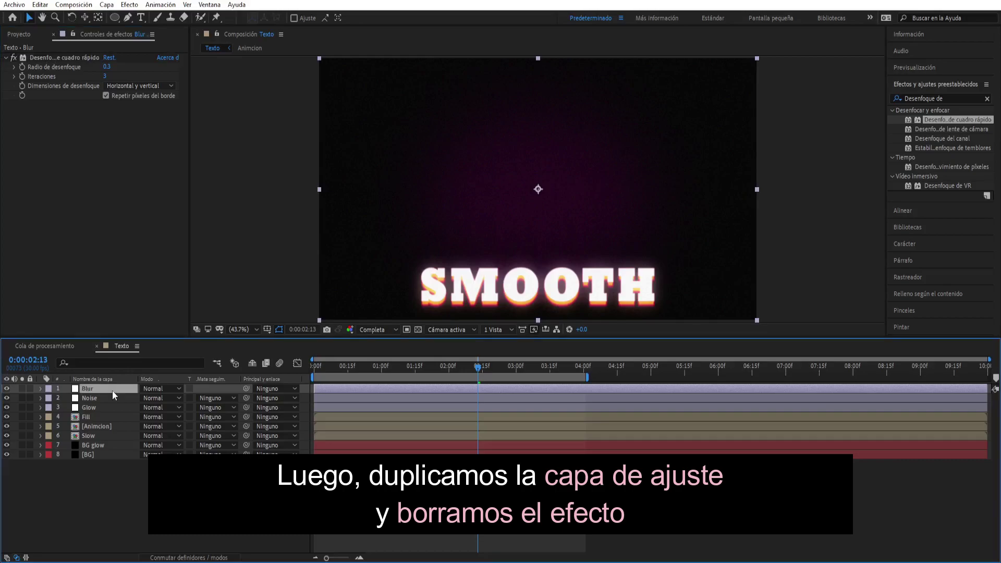
key(ctrl+d)
click(45, 59)
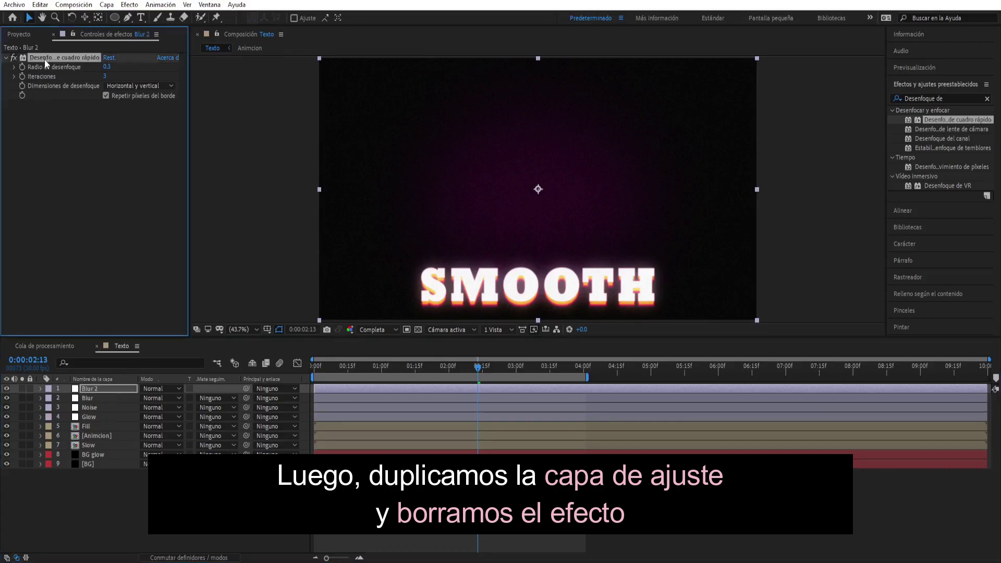
key(Delete)
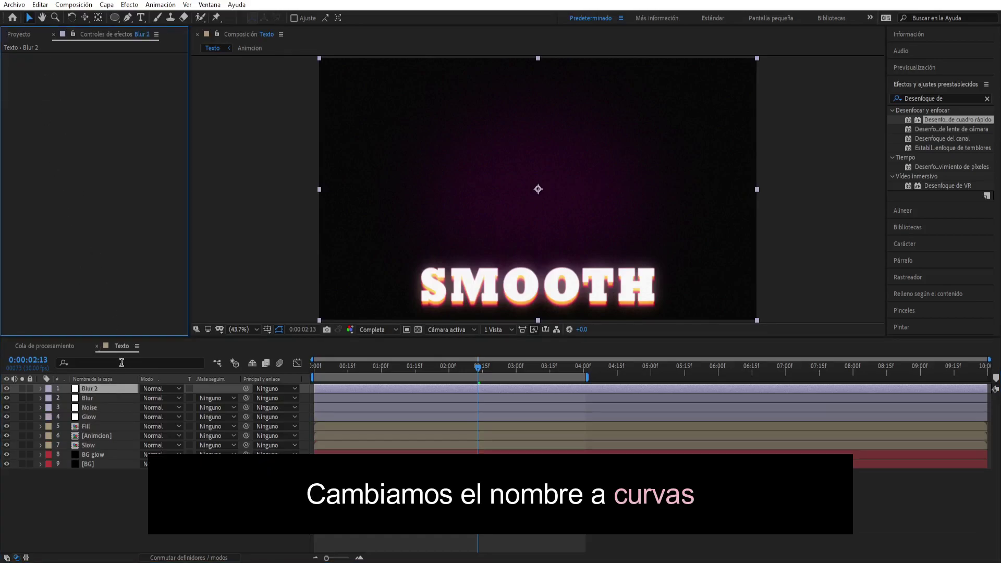
click(120, 389)
key(Return)
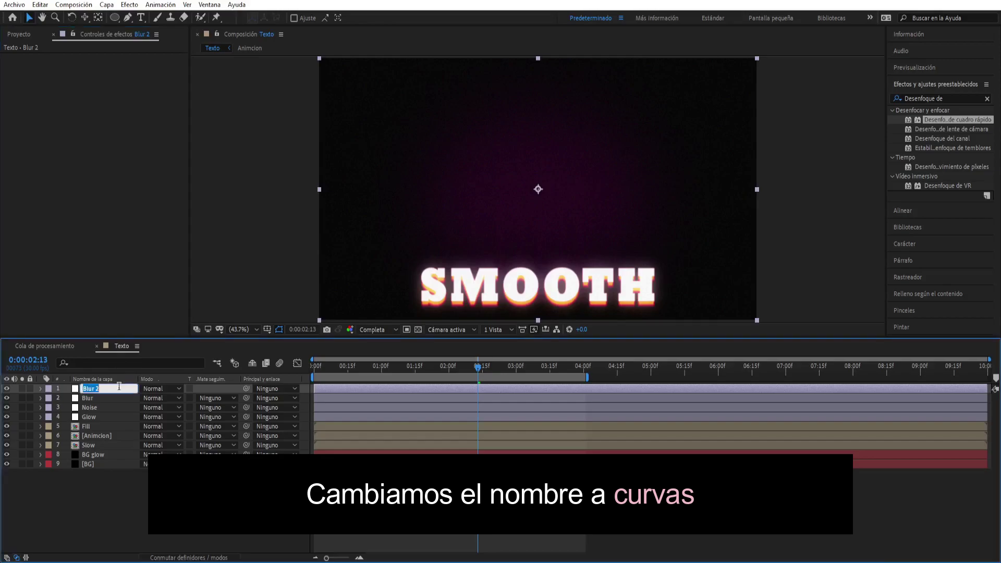
text(Curvas)
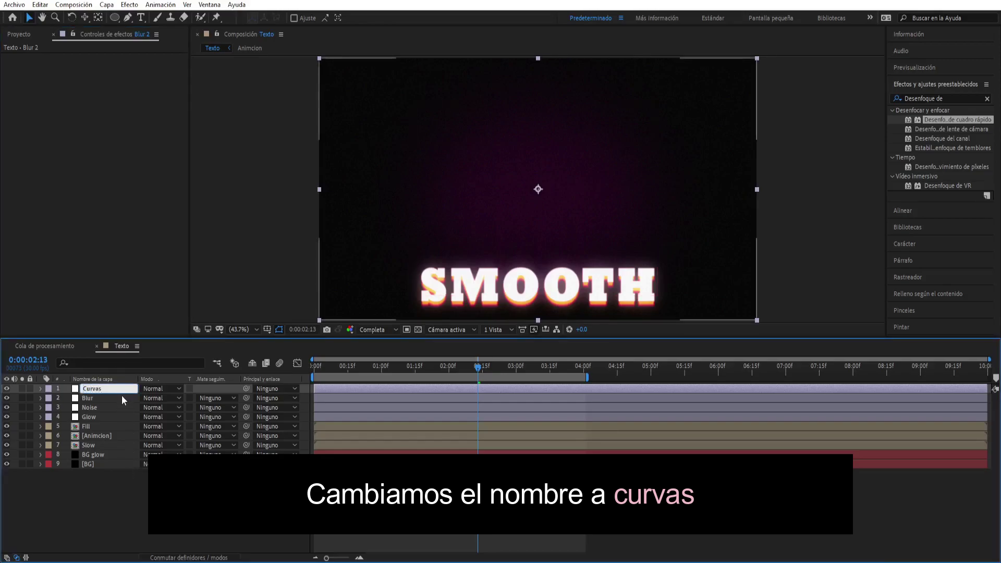
key(Return)
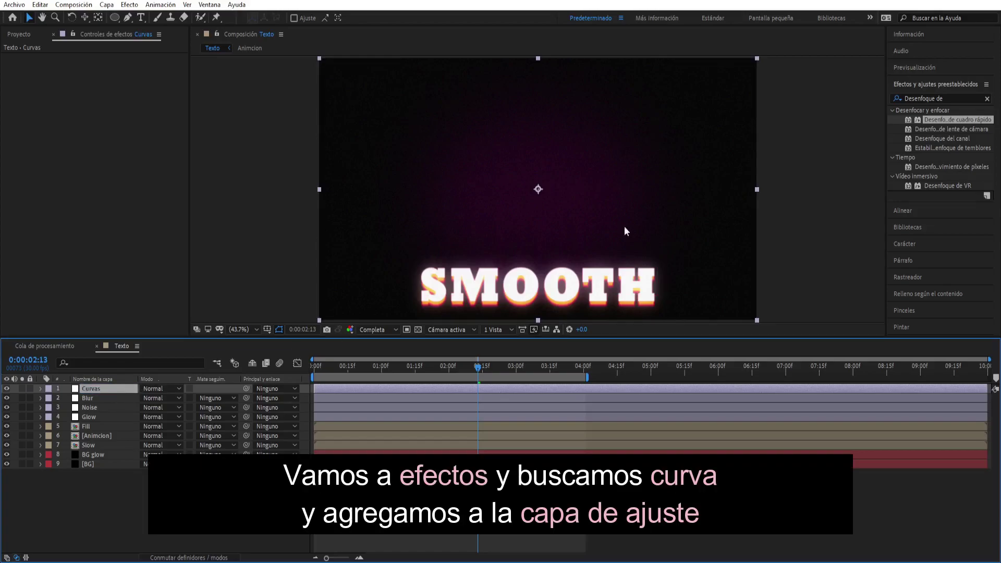
Apply the Curvas effect to the Curvas layer and raise the curve's bottom point to deepen shadows.
click(987, 99)
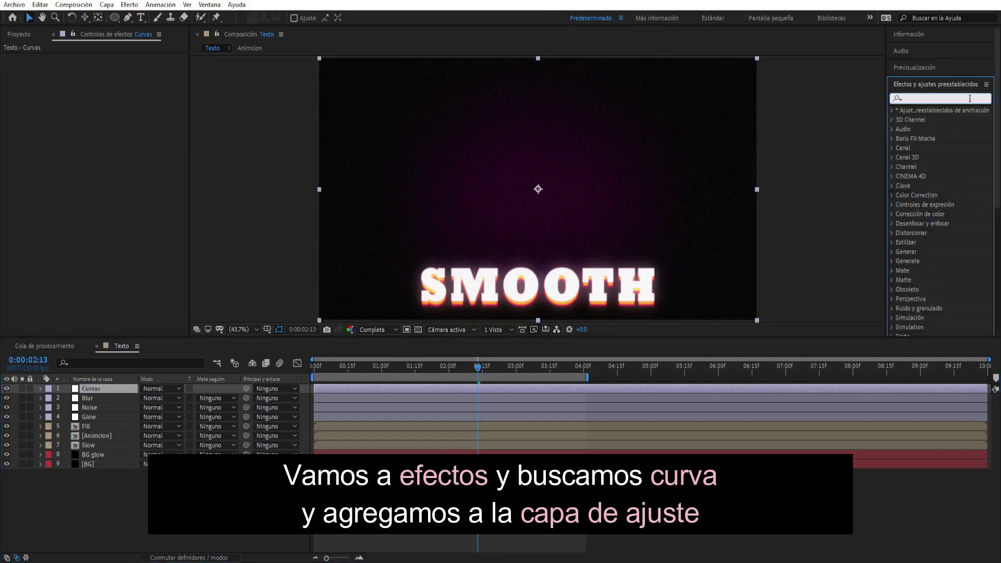
text(Curvas)
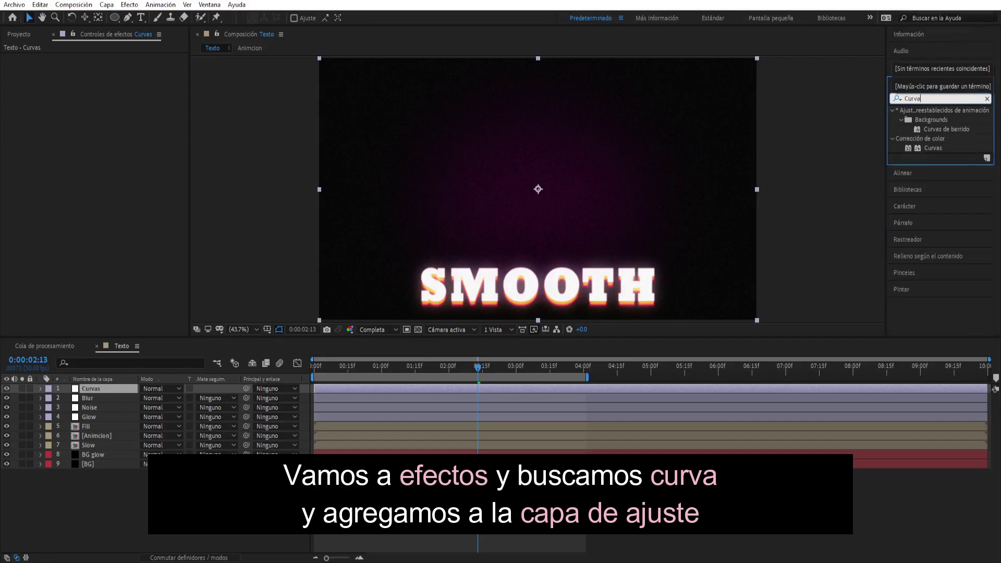
mouse_move(933, 148)
mouse_down()
mouse_move(511, 163)
mouse_move(93, 386)
mouse_up()
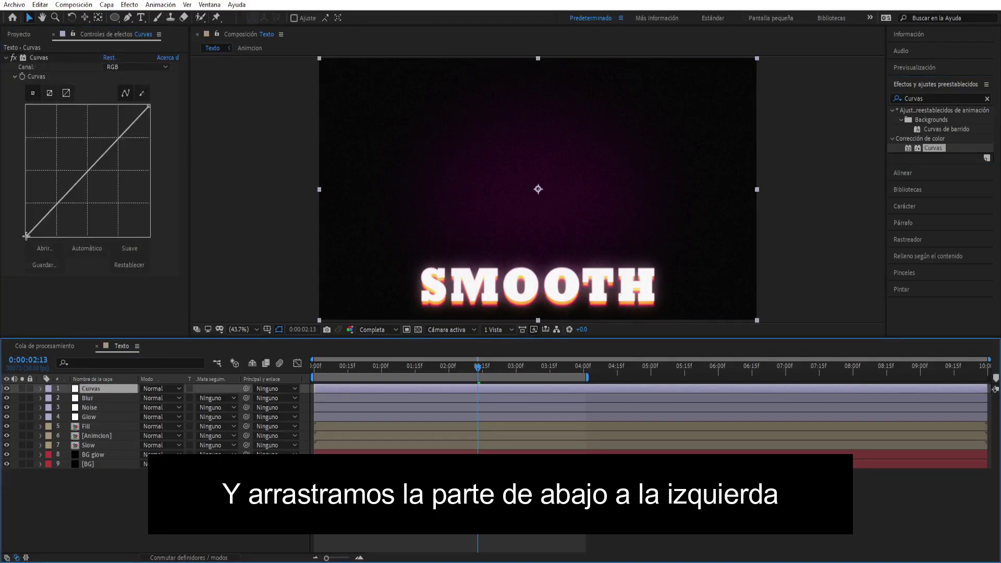
drag(26, 237, 25, 234)
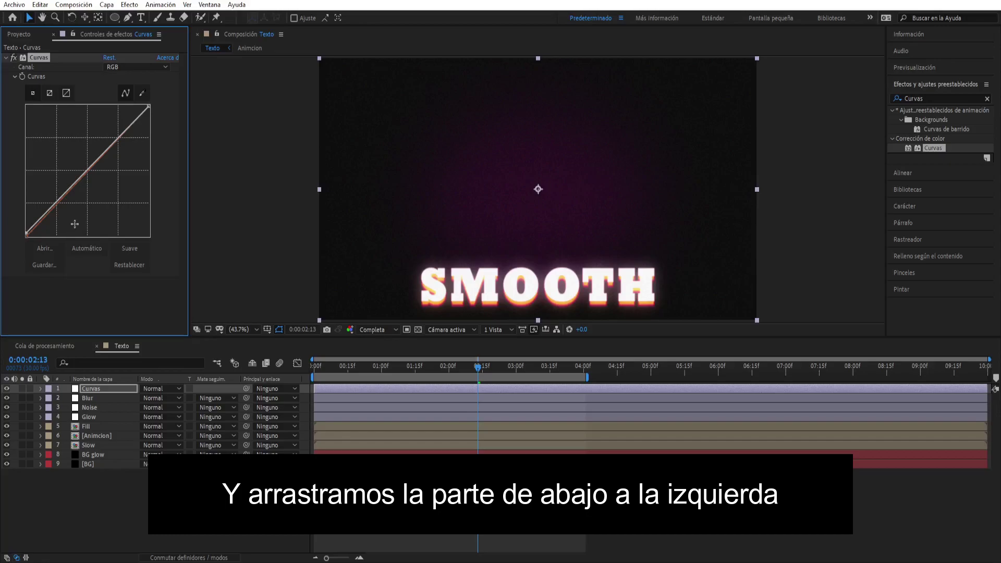
click(6, 58)
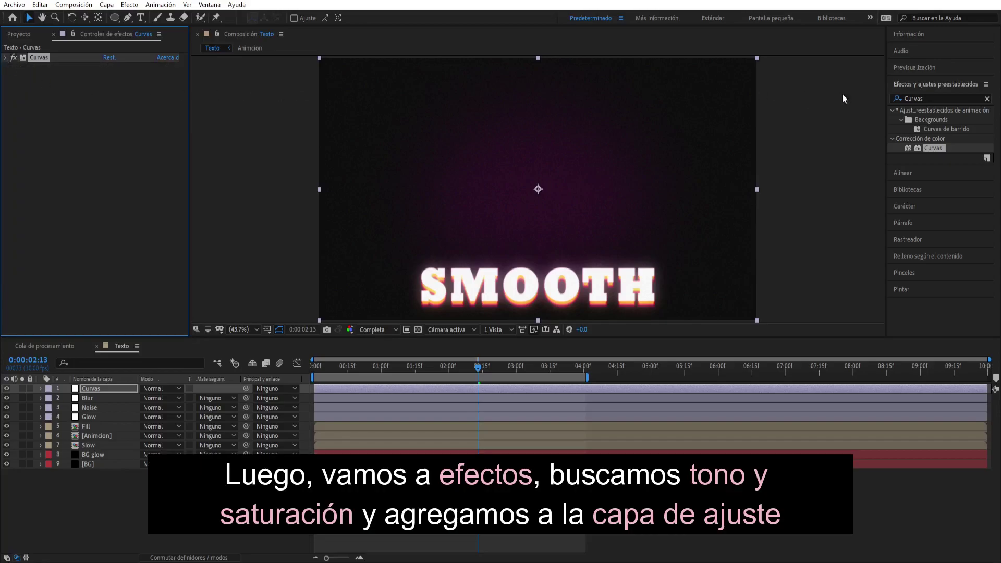
Find Tono/Saturación with the search 'satu' and apply it to the Curvas layer.
click(929, 98)
text(satu)
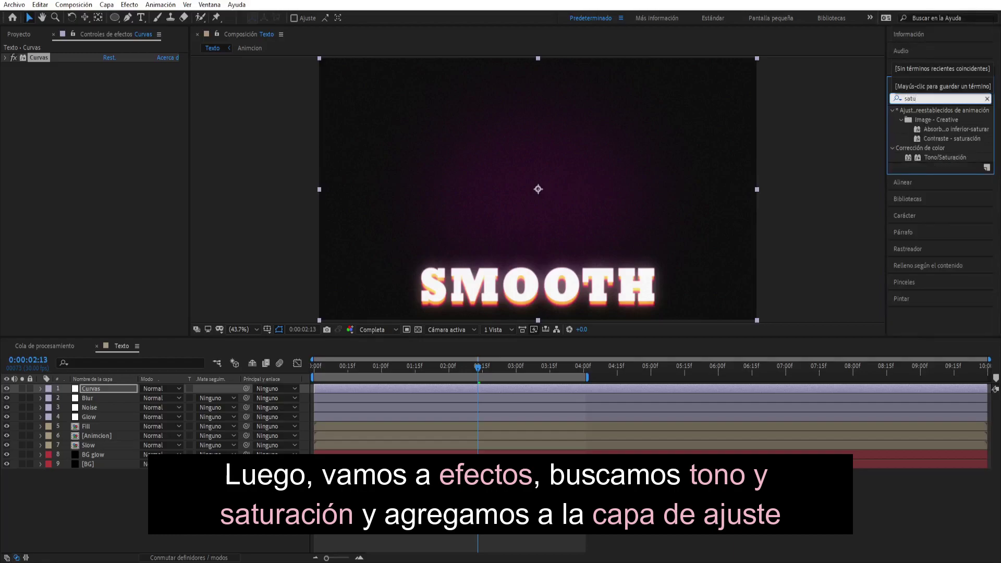
click(948, 157)
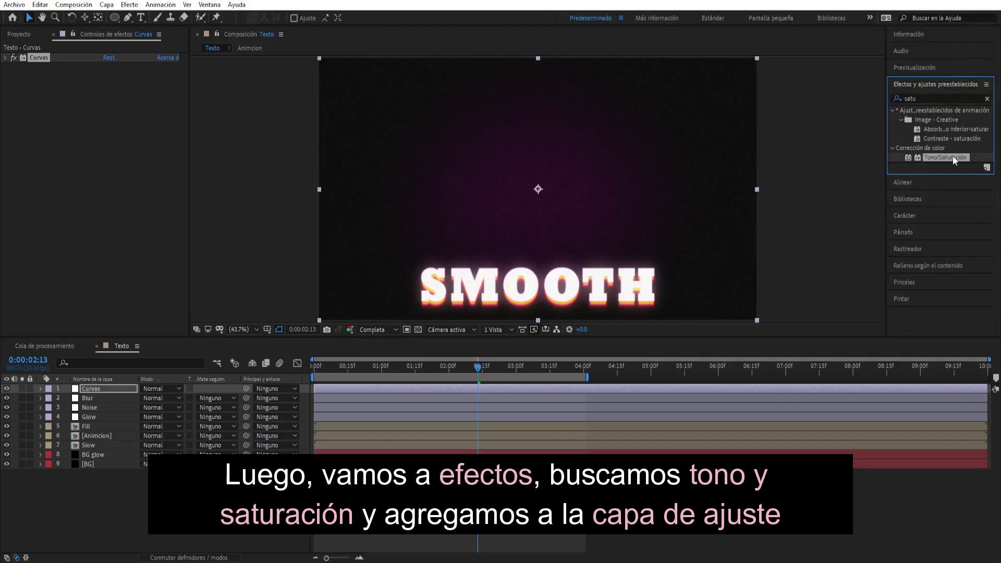
drag(950, 157, 146, 167)
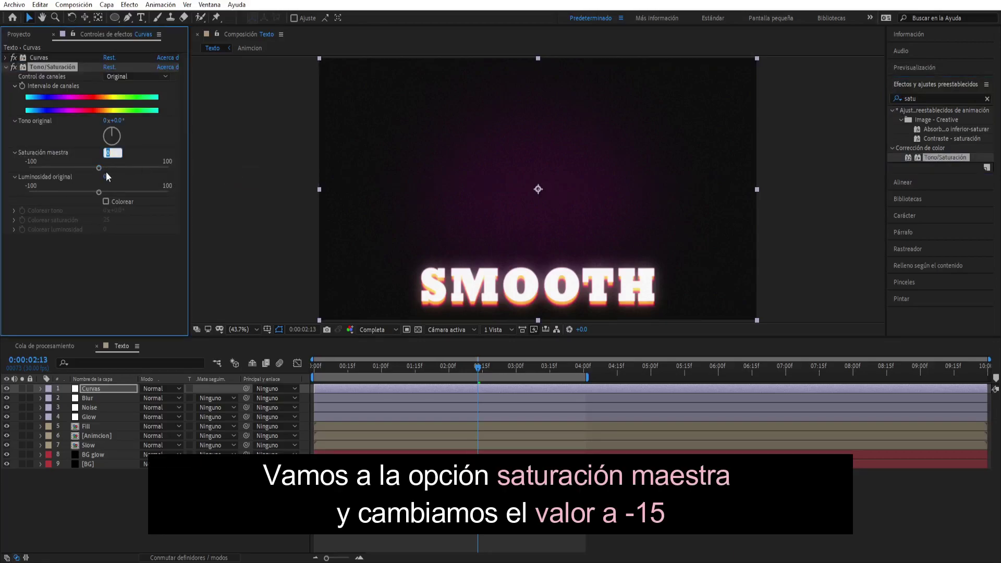
Set master saturation to -15, then duplicate BG to the top and rename it Dust.
text(-15)
click(111, 258)
click(110, 464)
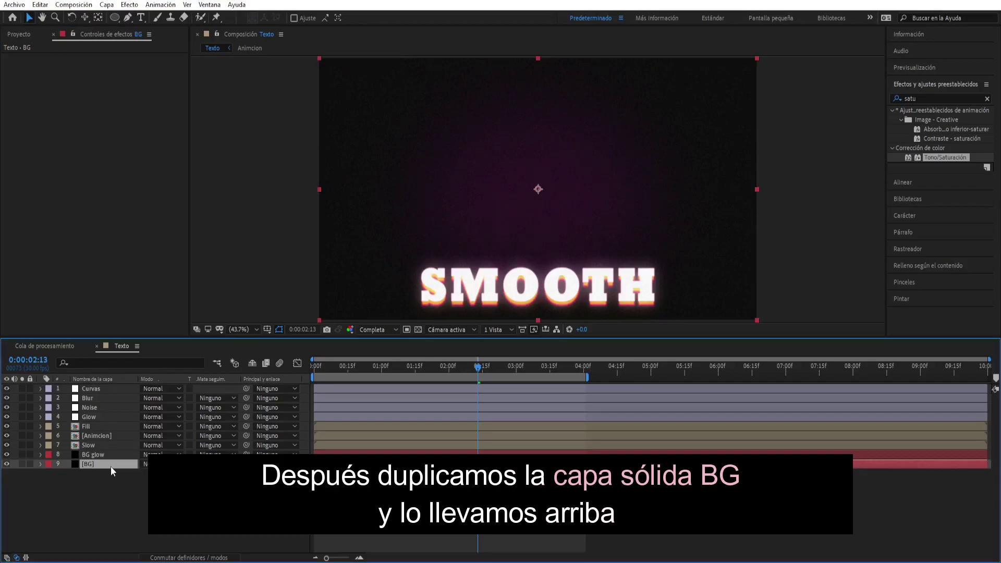
key(ctrl+d)
drag(108, 472, 100, 390)
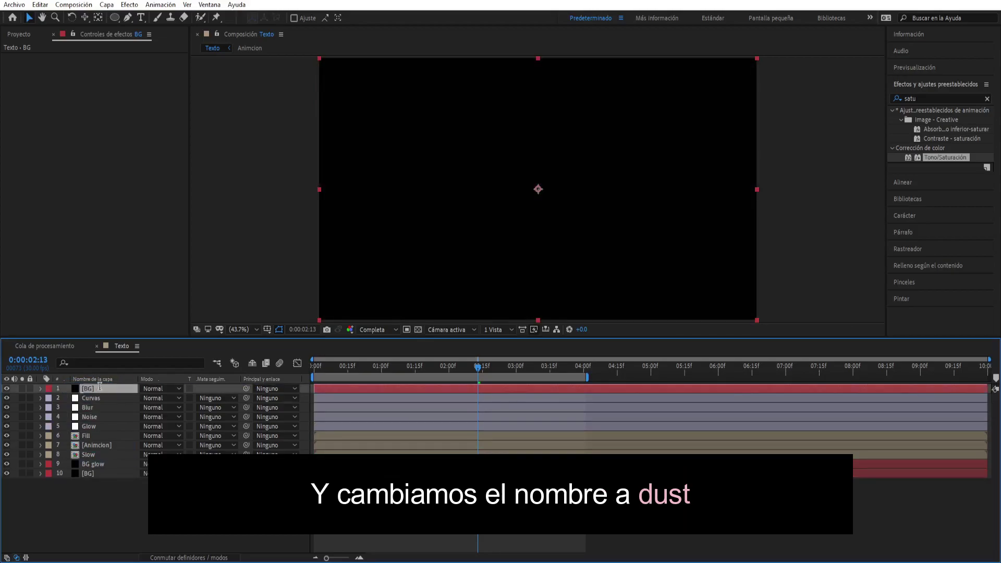
key(Return)
text(Du)
text(st)
key(Return)
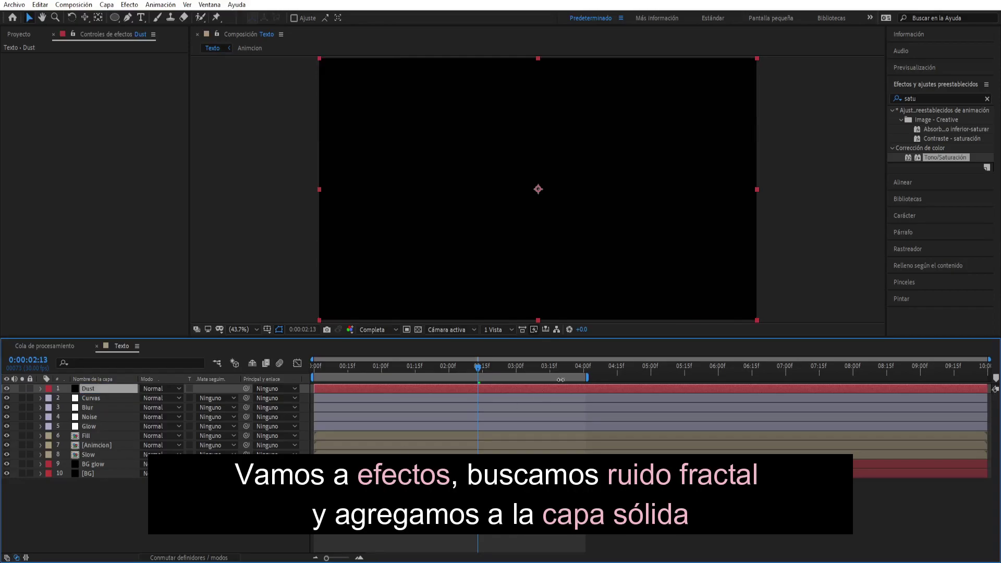
Apply Ruido fractal to Dust and set its Transformar scale to 10.
click(924, 100)
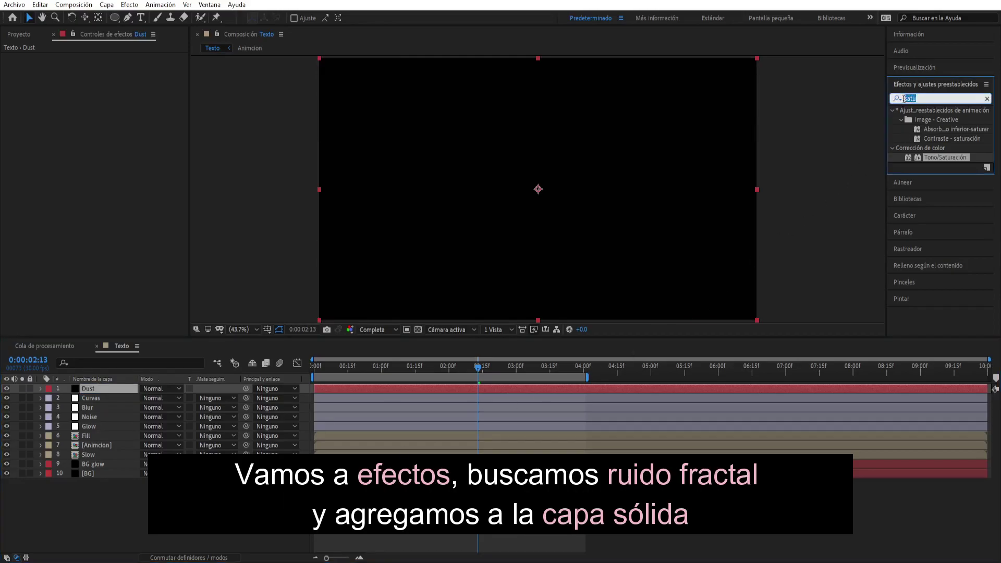
text(Ruid)
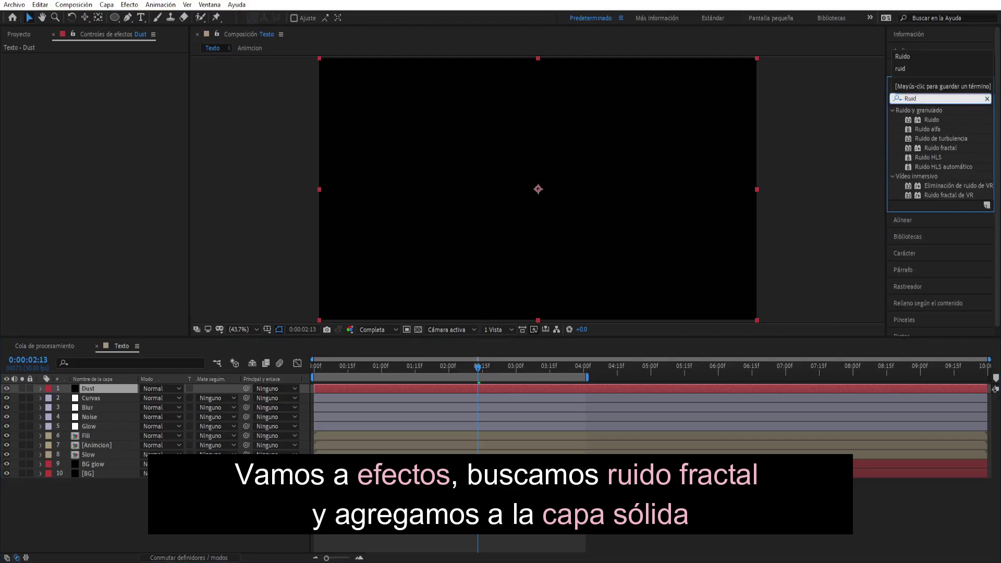
drag(947, 148, 636, 237)
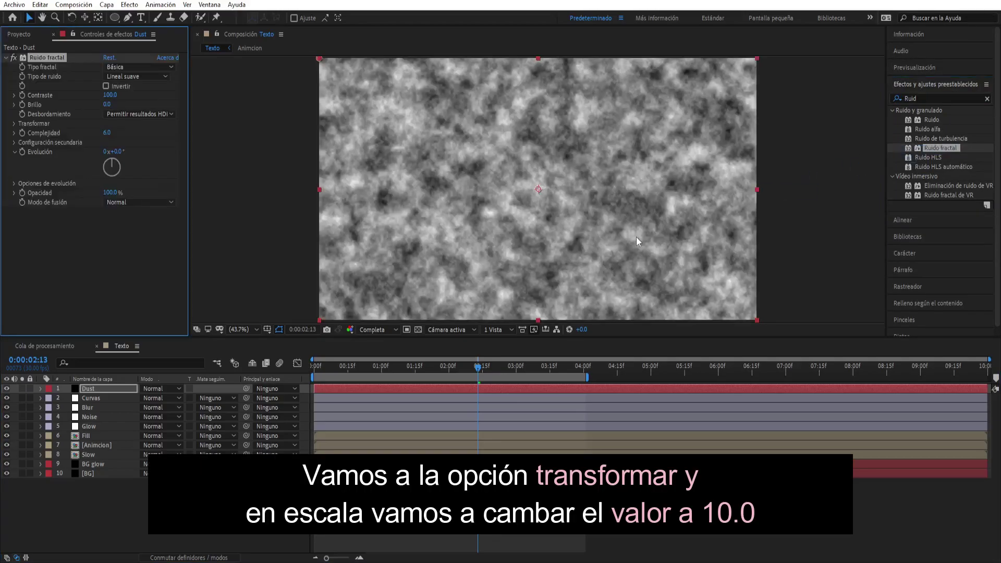
click(15, 123)
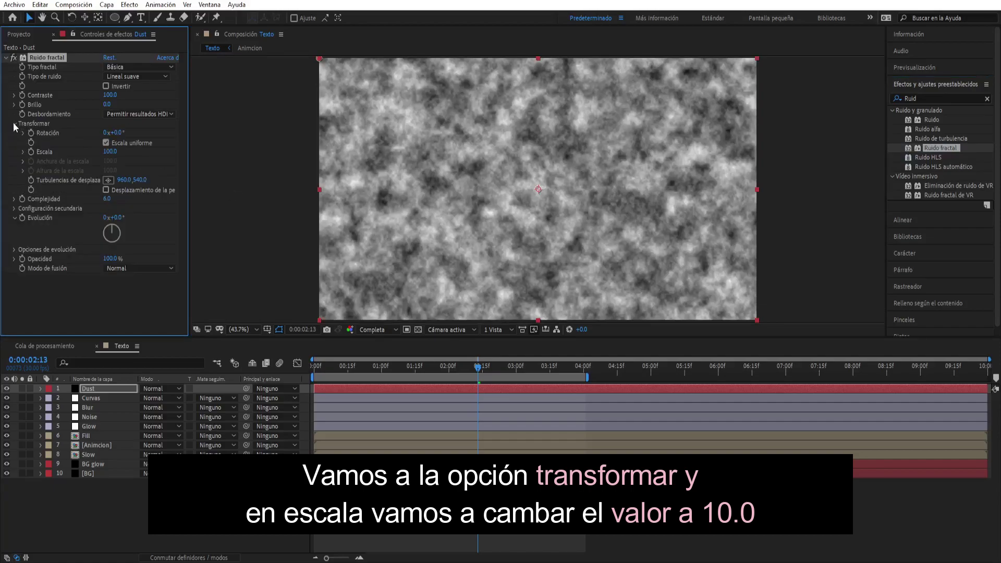
click(110, 152)
text(10)
key(Return)
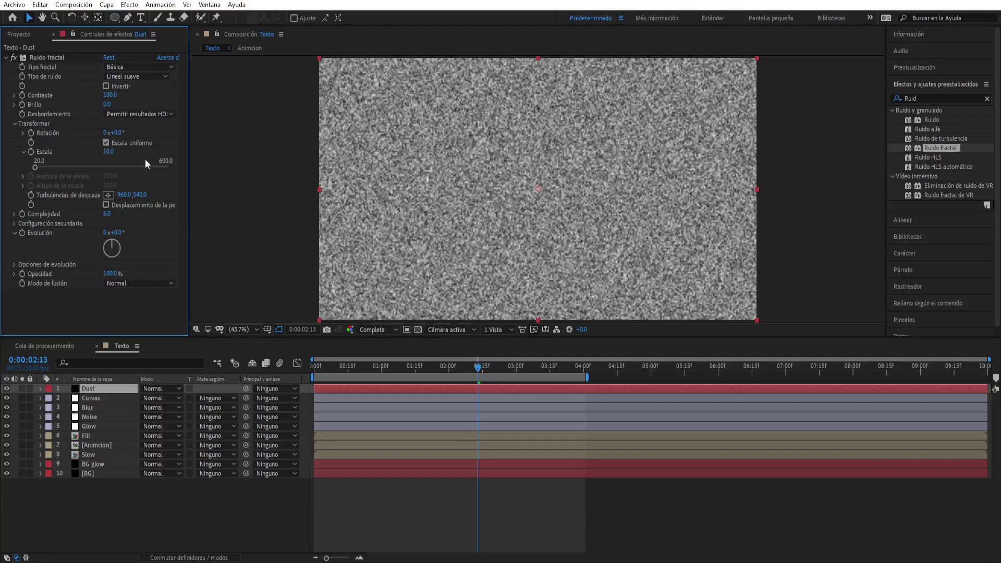
click(15, 124)
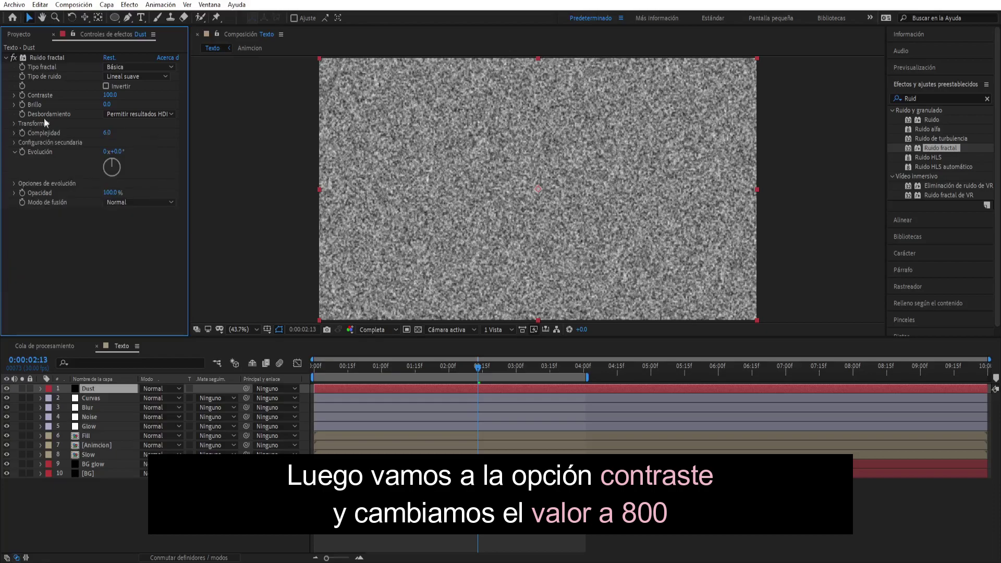
Set the Ruido fractal contrast to 800 and brightness to -354.
click(110, 96)
text(00)
key(Return)
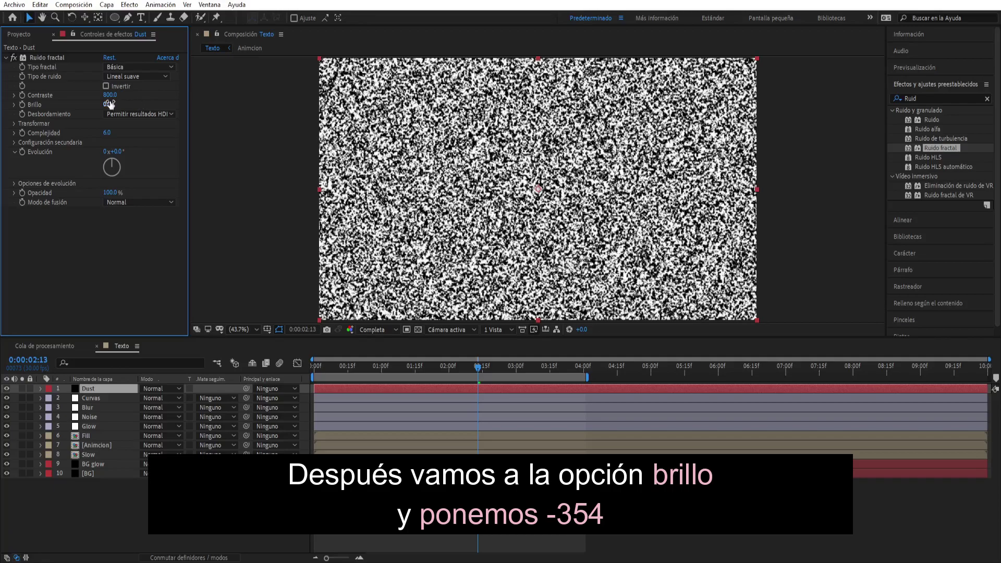
drag(109, 104, 15, 107)
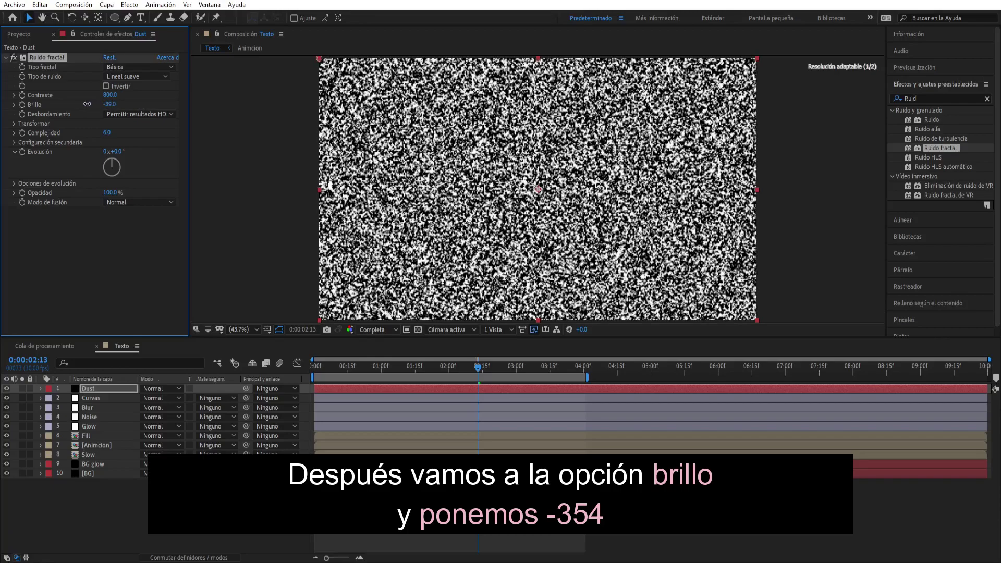
drag(109, 105, 30, 105)
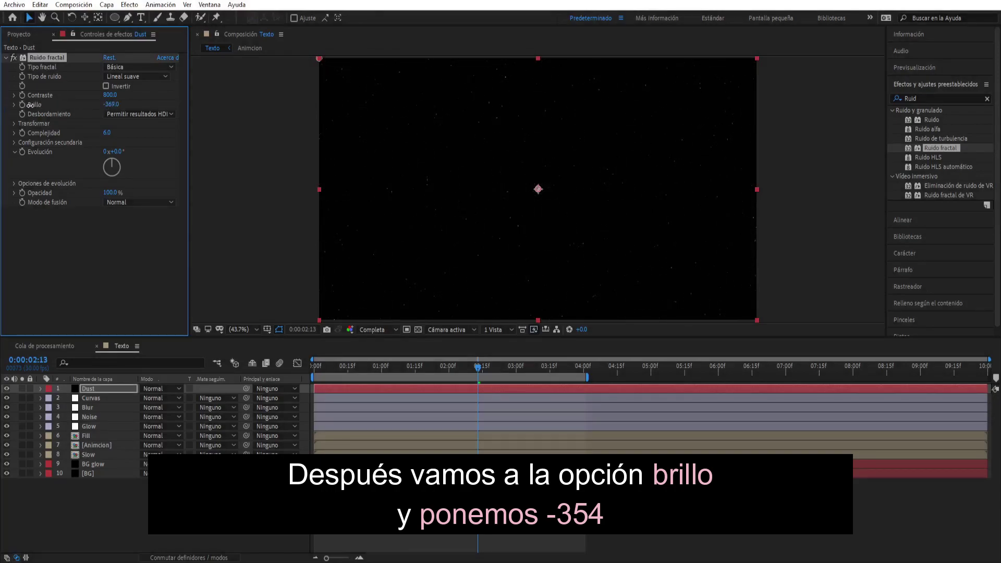
drag(30, 105, 36, 105)
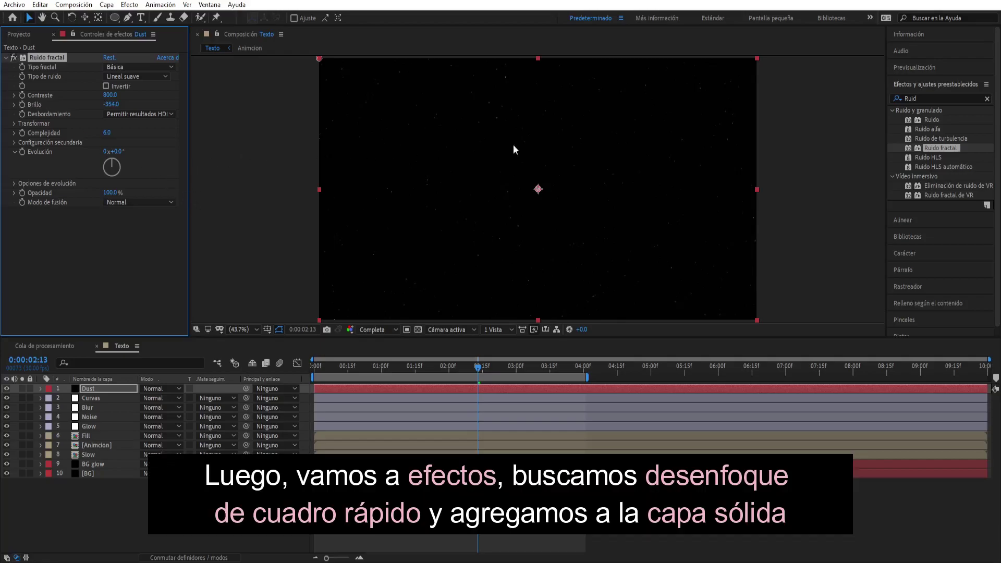
Apply Desenfoque de cuadro rápido to Dust with radius 0.1 and Repetir píxeles del borde checked.
click(987, 99)
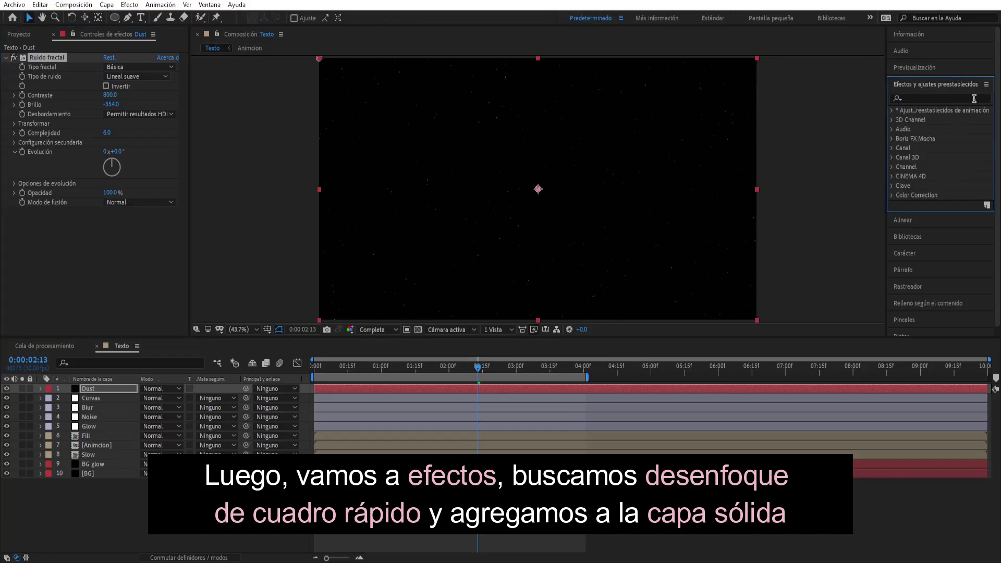
click(971, 98)
text(Desenf)
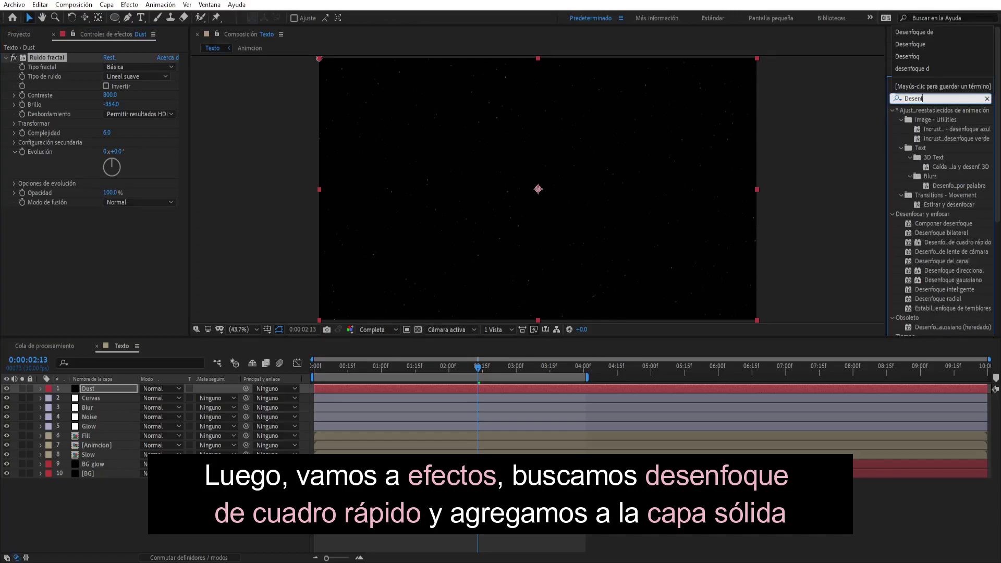
text(oque )
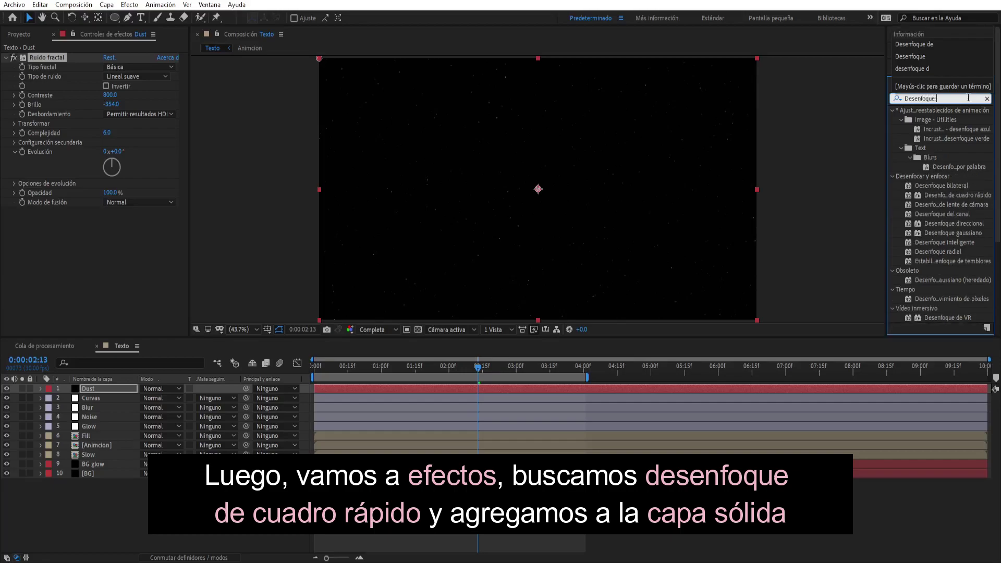
text(de)
click(970, 120)
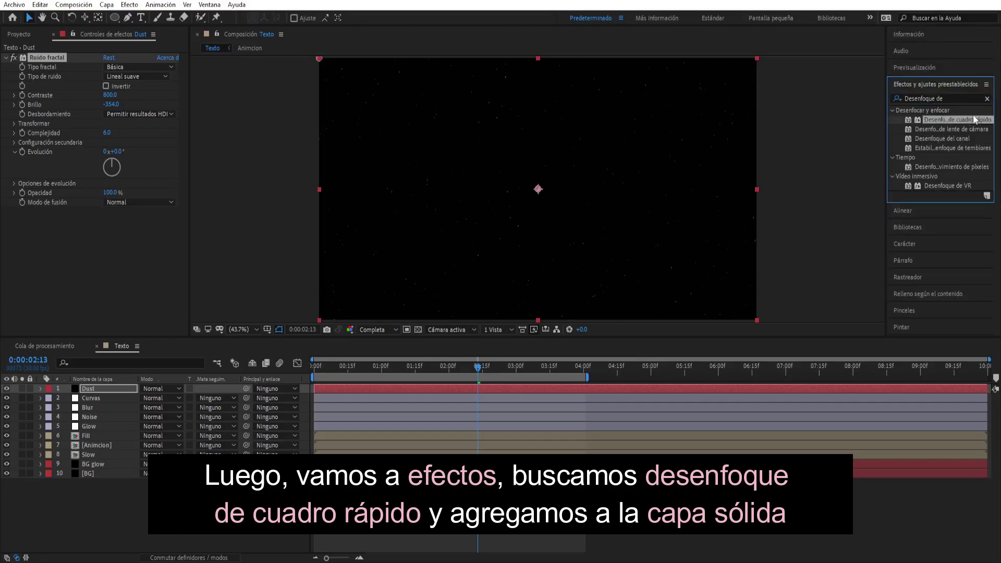
drag(968, 122, 33, 214)
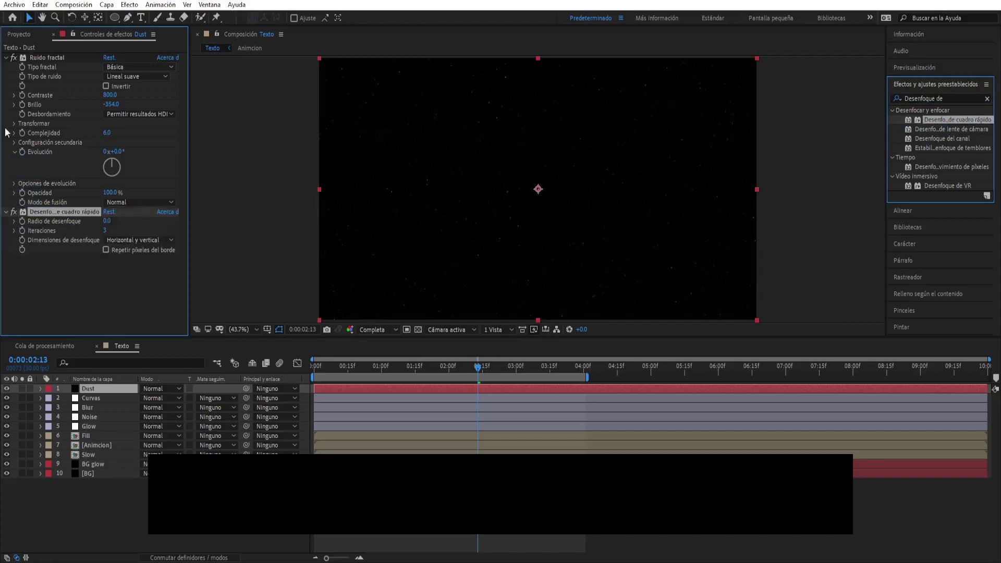
click(6, 57)
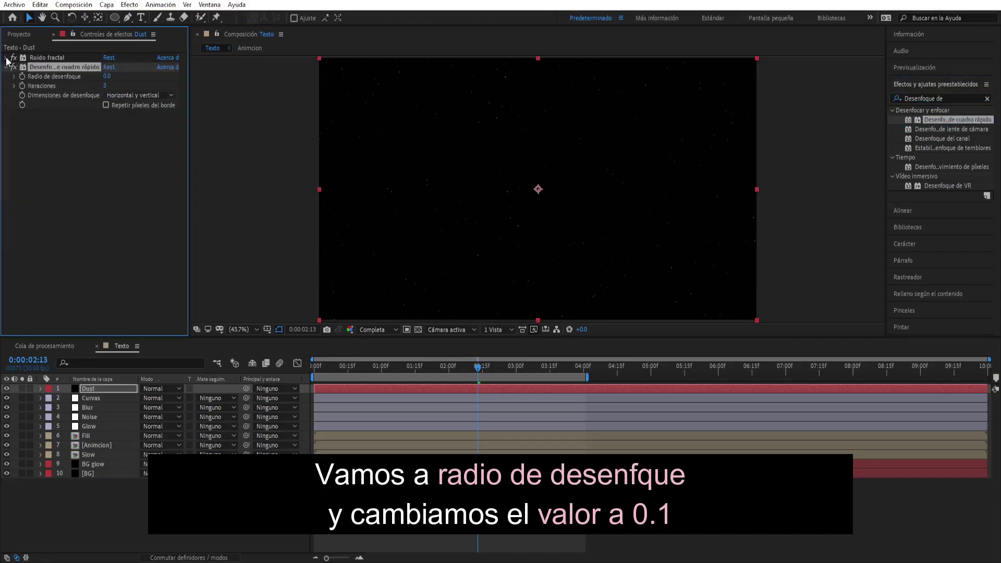
click(108, 77)
text(0.1)
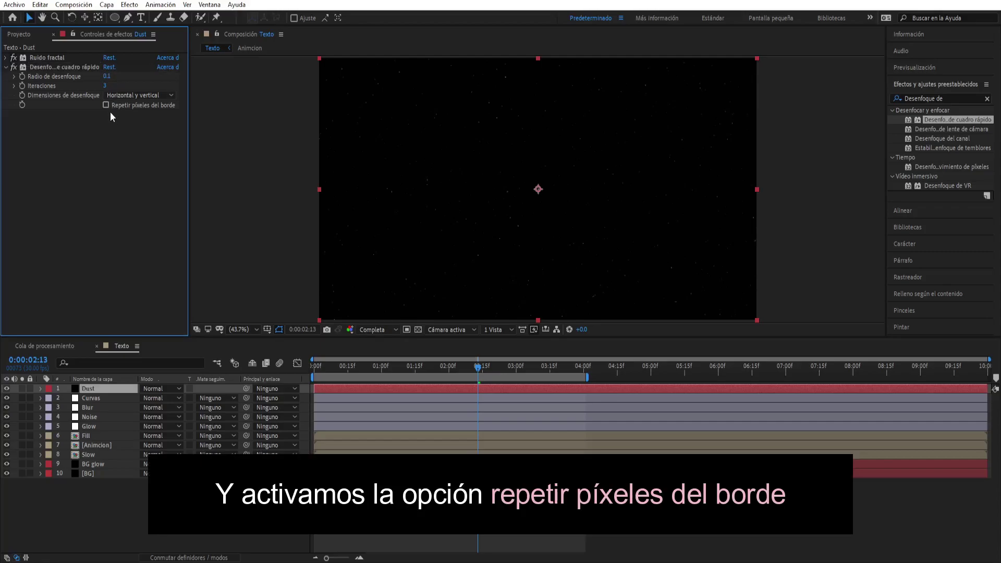
click(107, 105)
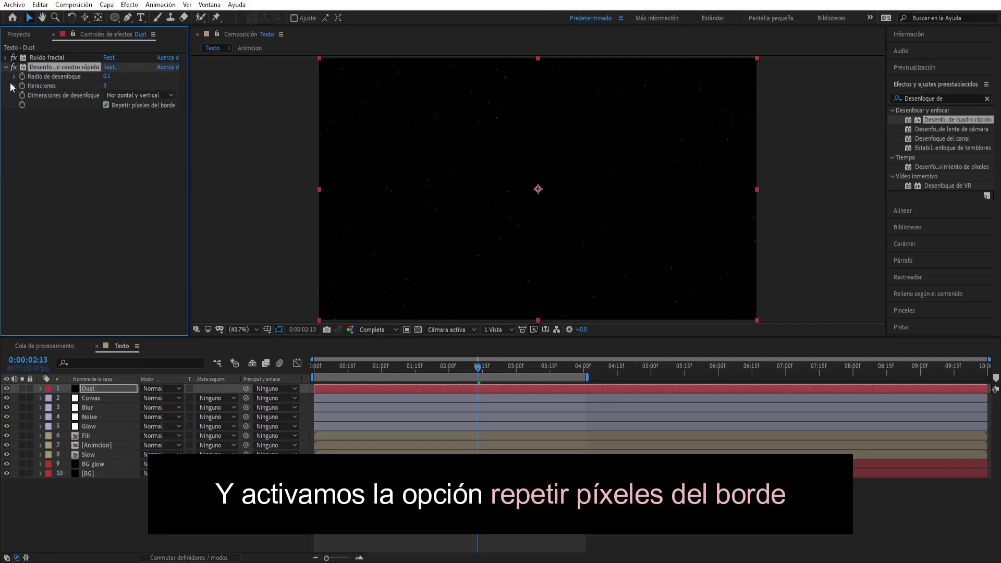
click(6, 67)
click(6, 57)
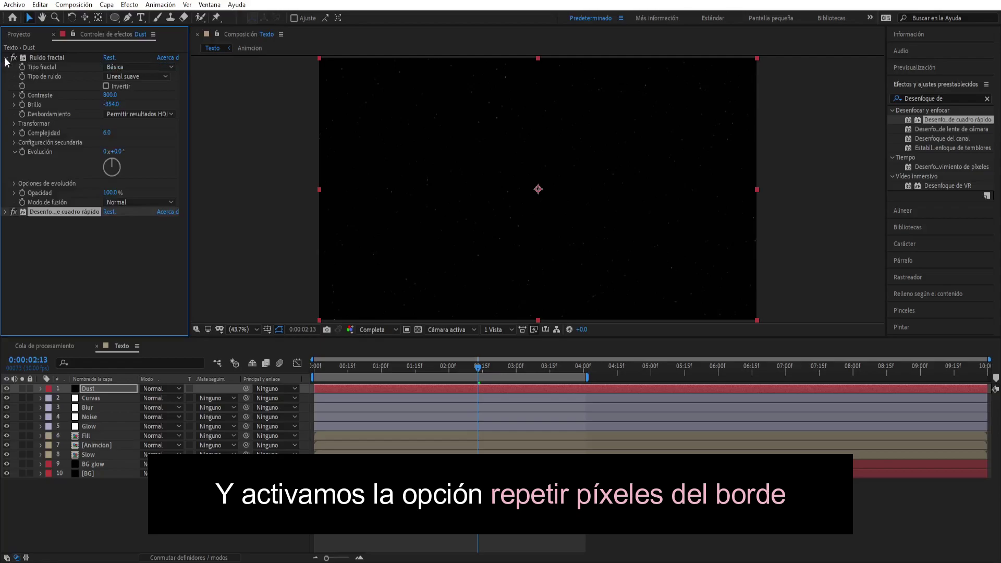
Replace the Raíz aleatoria default expression under Opciones de evolución with Time*25.
click(15, 183)
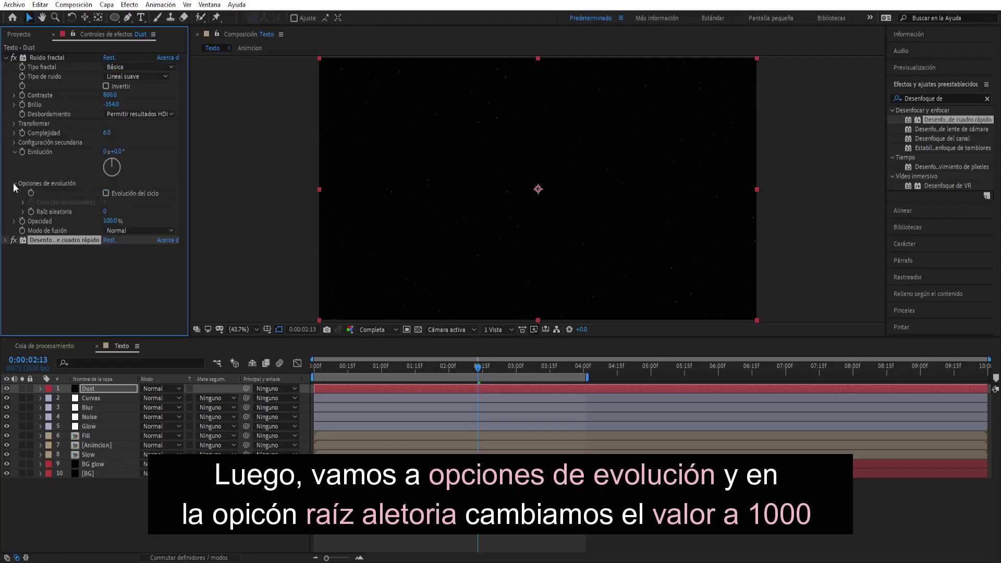
drag(106, 212, 162, 215)
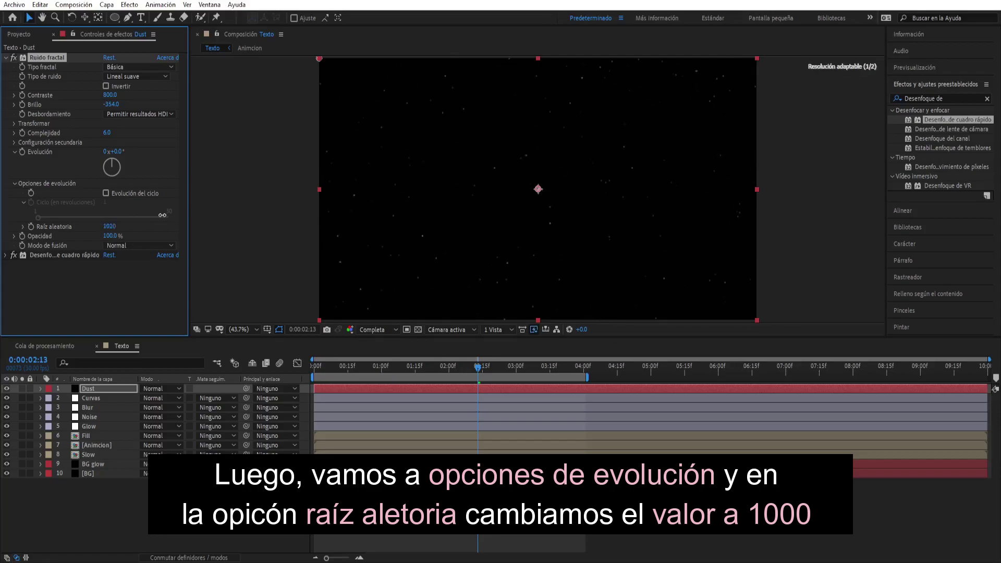
alt+click(32, 228)
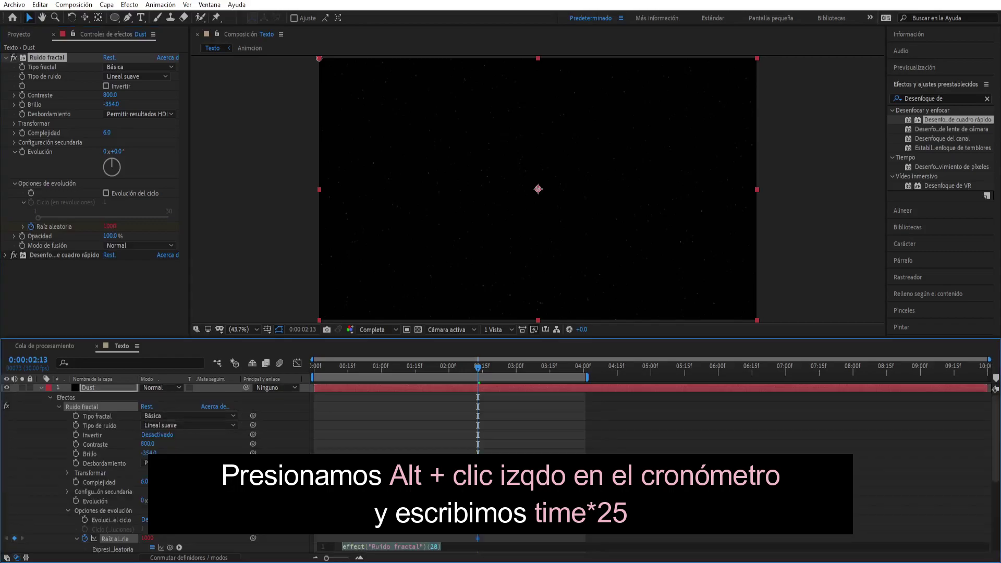
scroll(366, 418, down, 5)
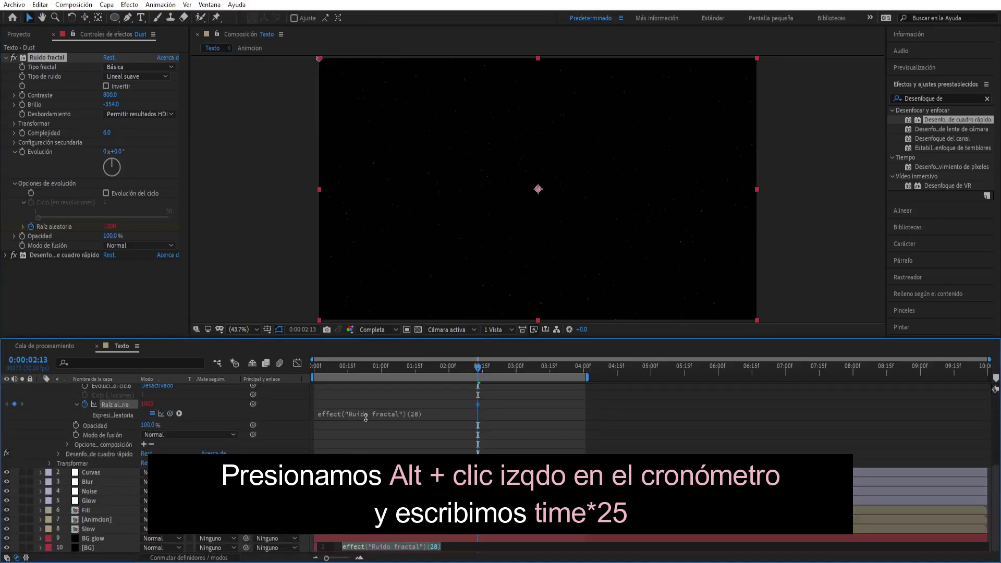
click(367, 417)
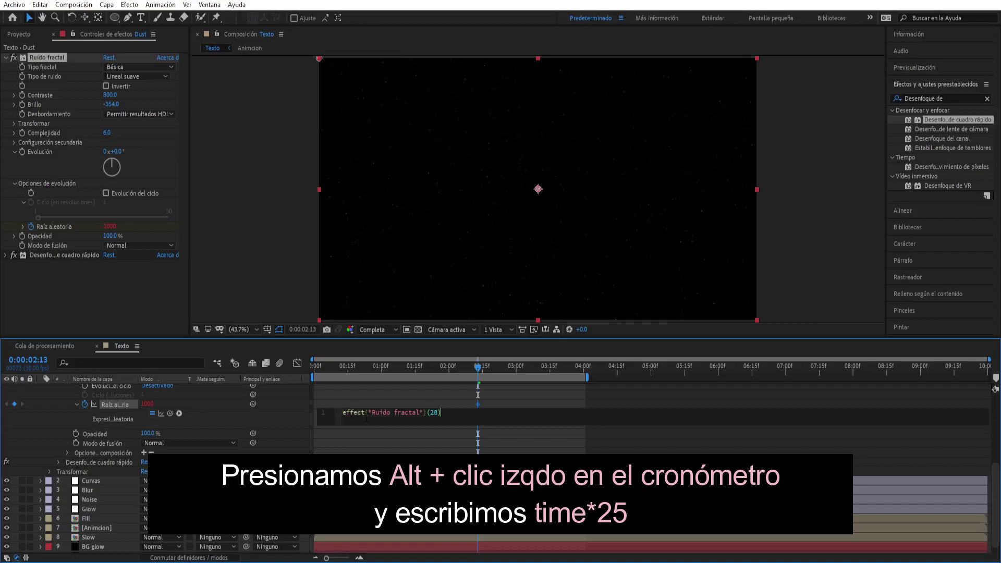
drag(443, 413, 334, 418)
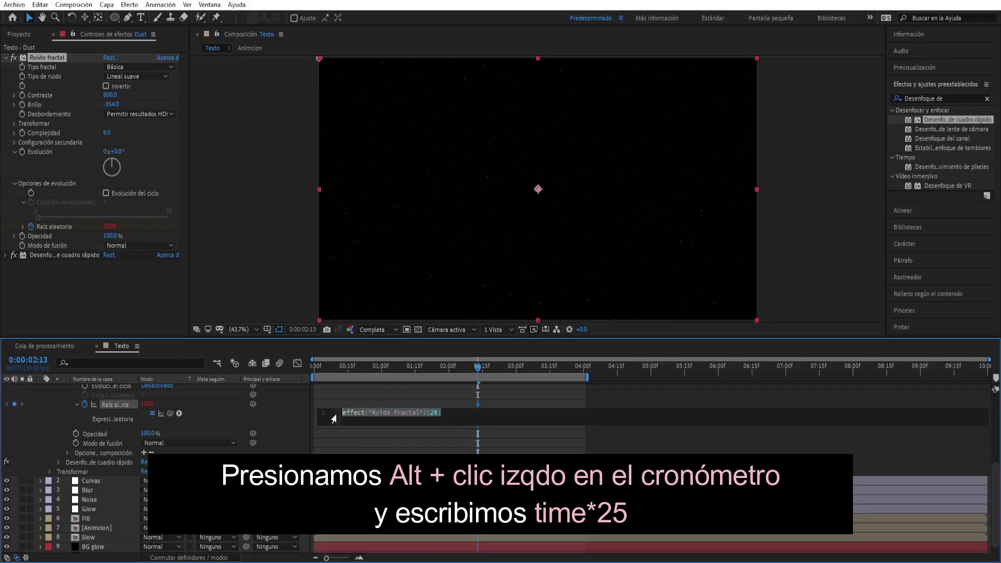
text(Time)
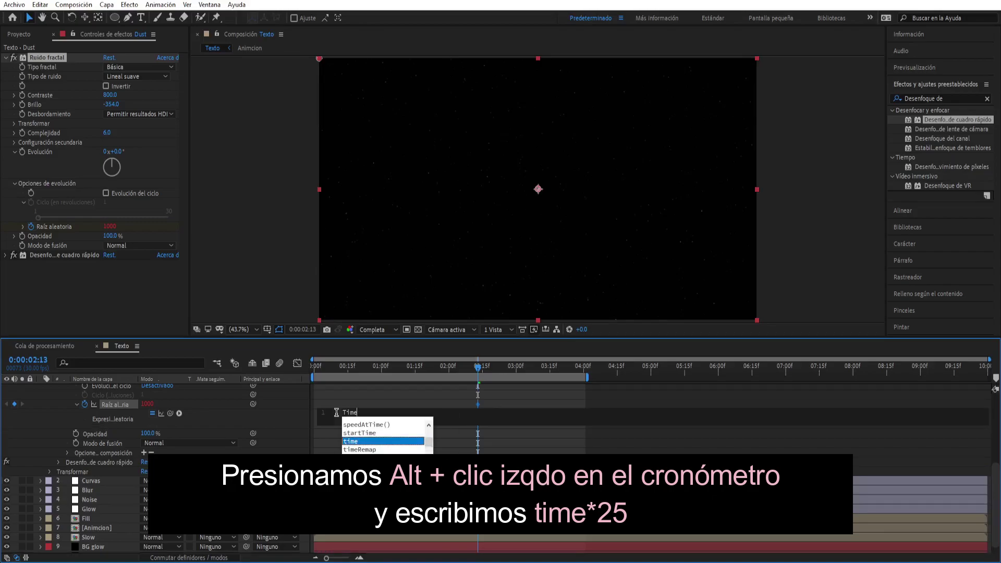
text(*)
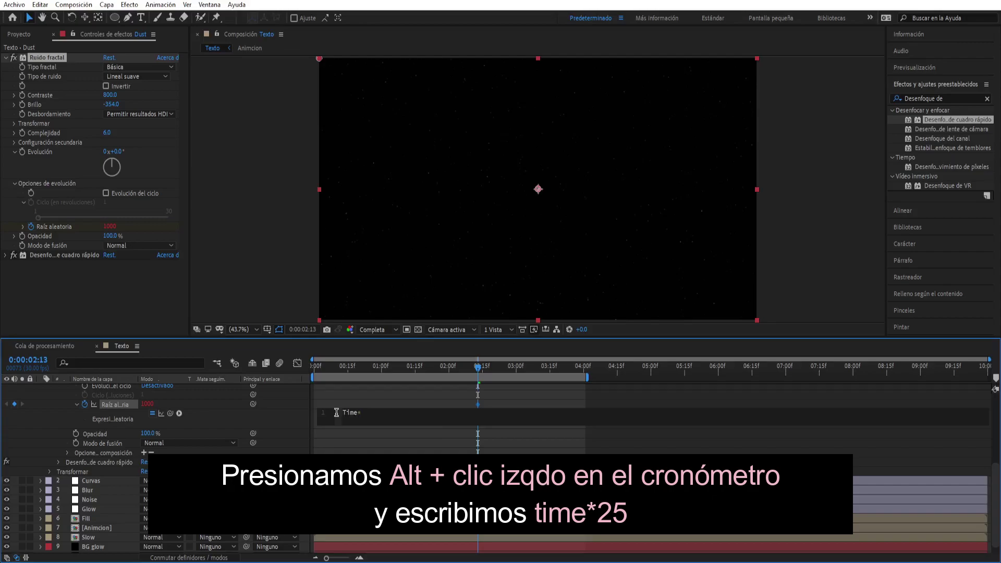
click(345, 434)
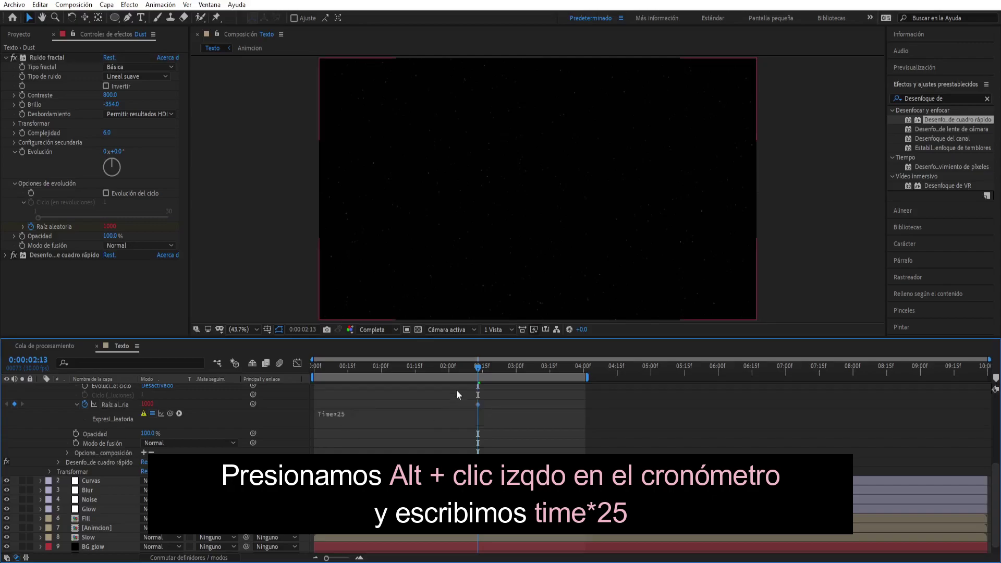
click(42, 389)
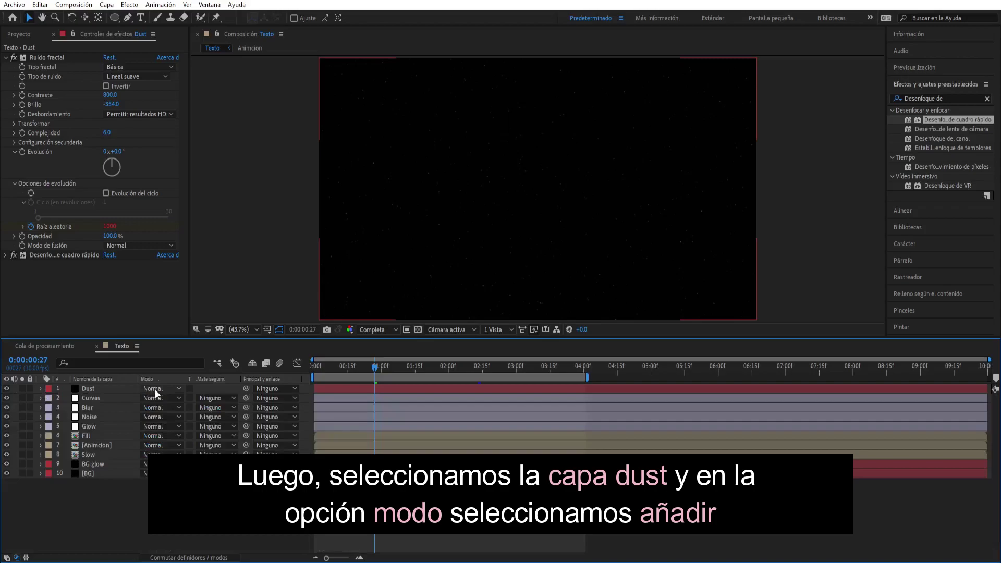
Set the Dust layer's blending mode to Añadir in the timeline.
click(109, 389)
click(161, 388)
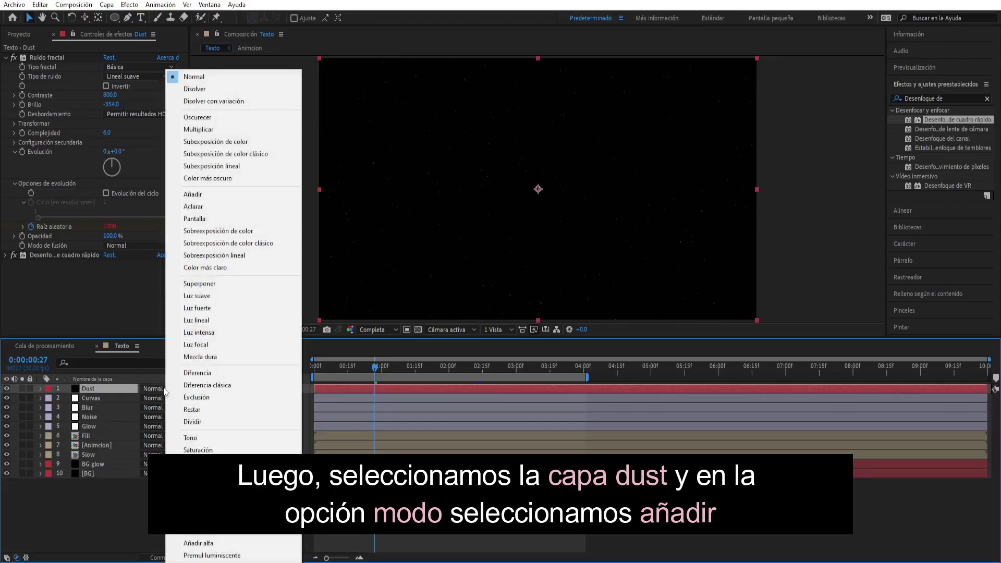
click(195, 194)
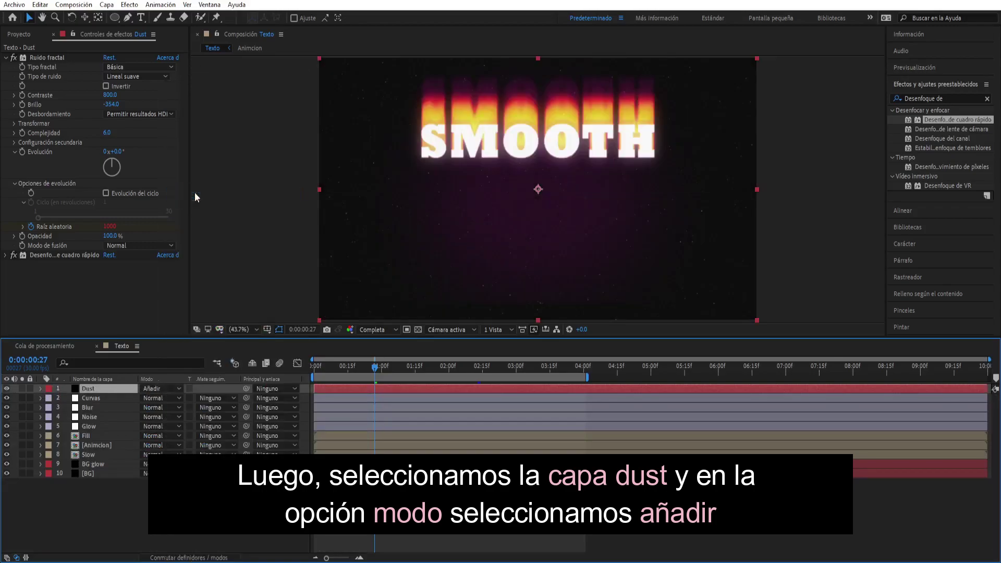